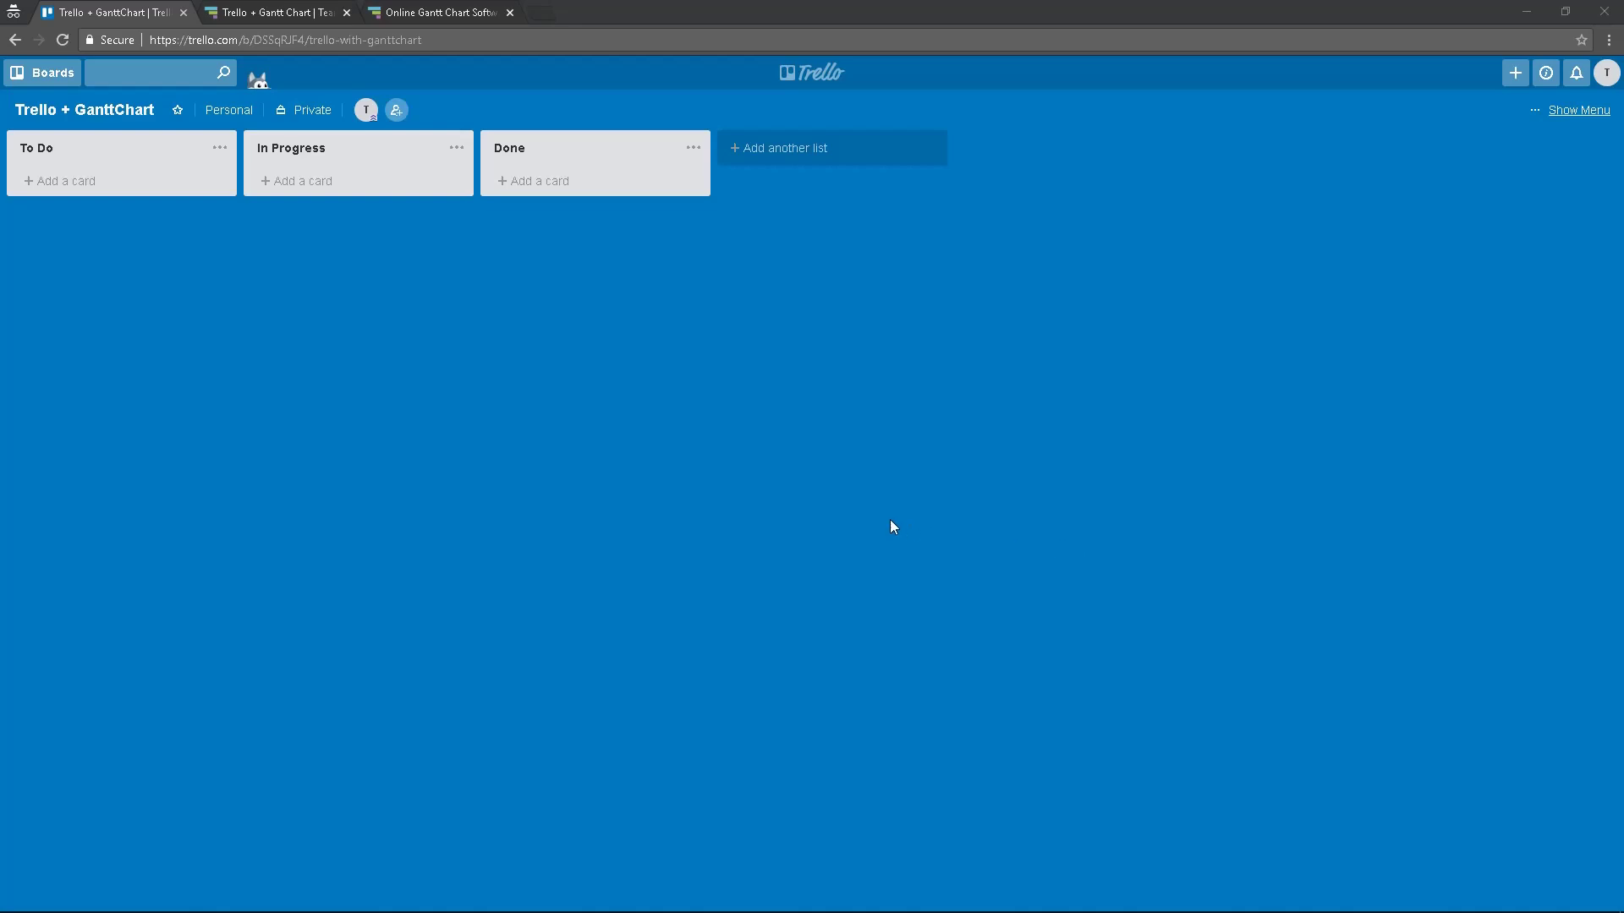
Step: Look over the TeamGantt homepage and the Trello + Gantt Chart schedule, then return to the Trello board
click(434, 7)
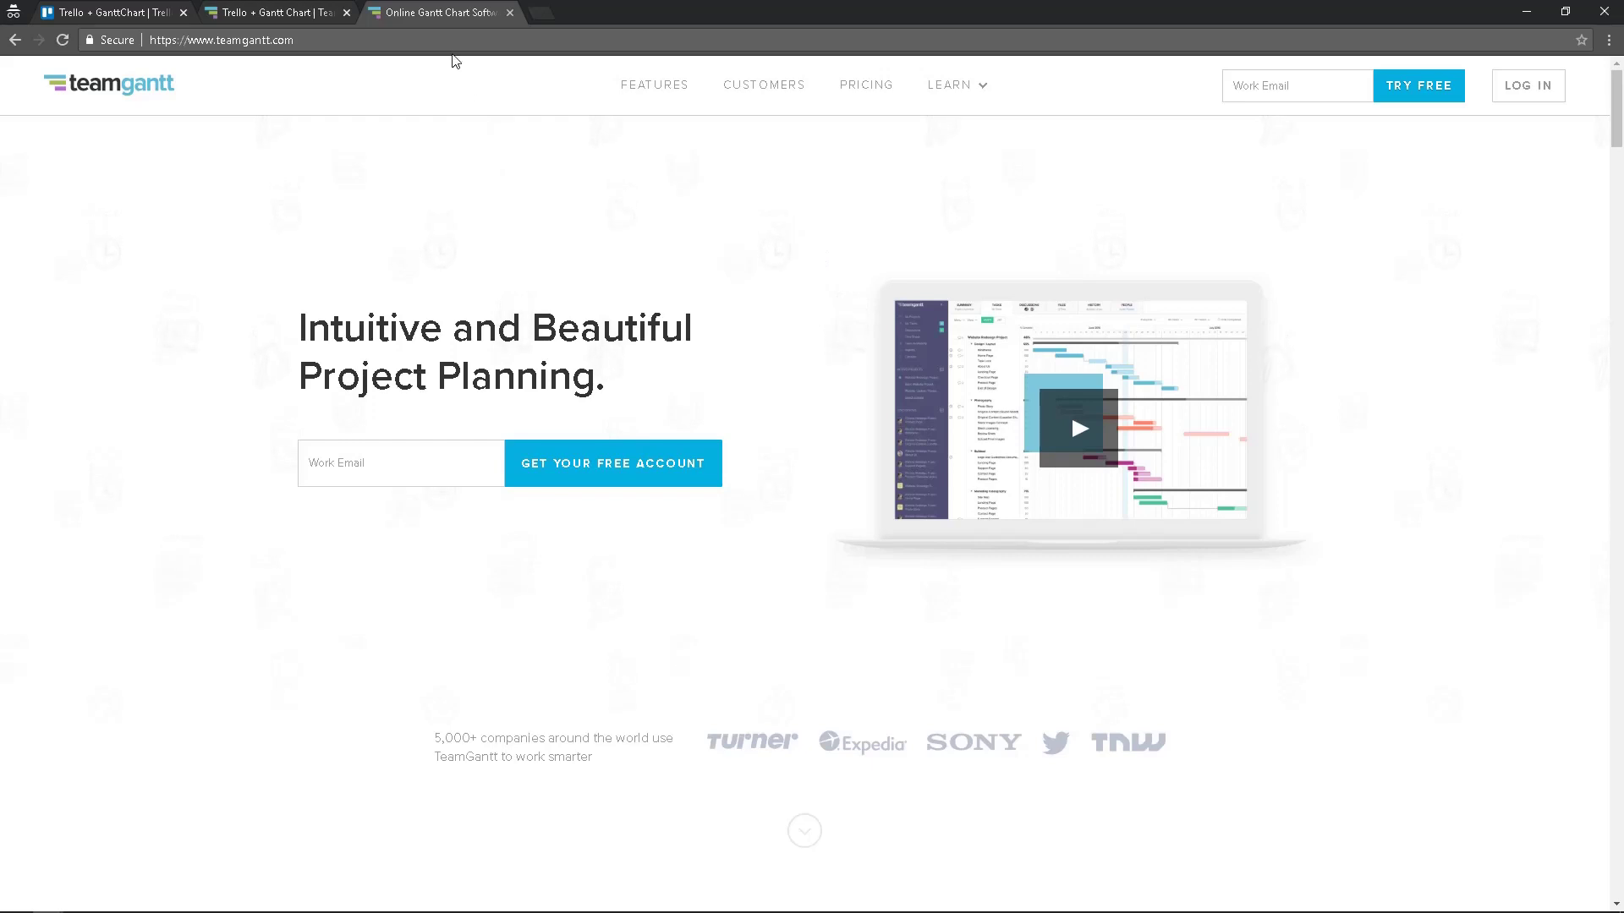
click(312, 14)
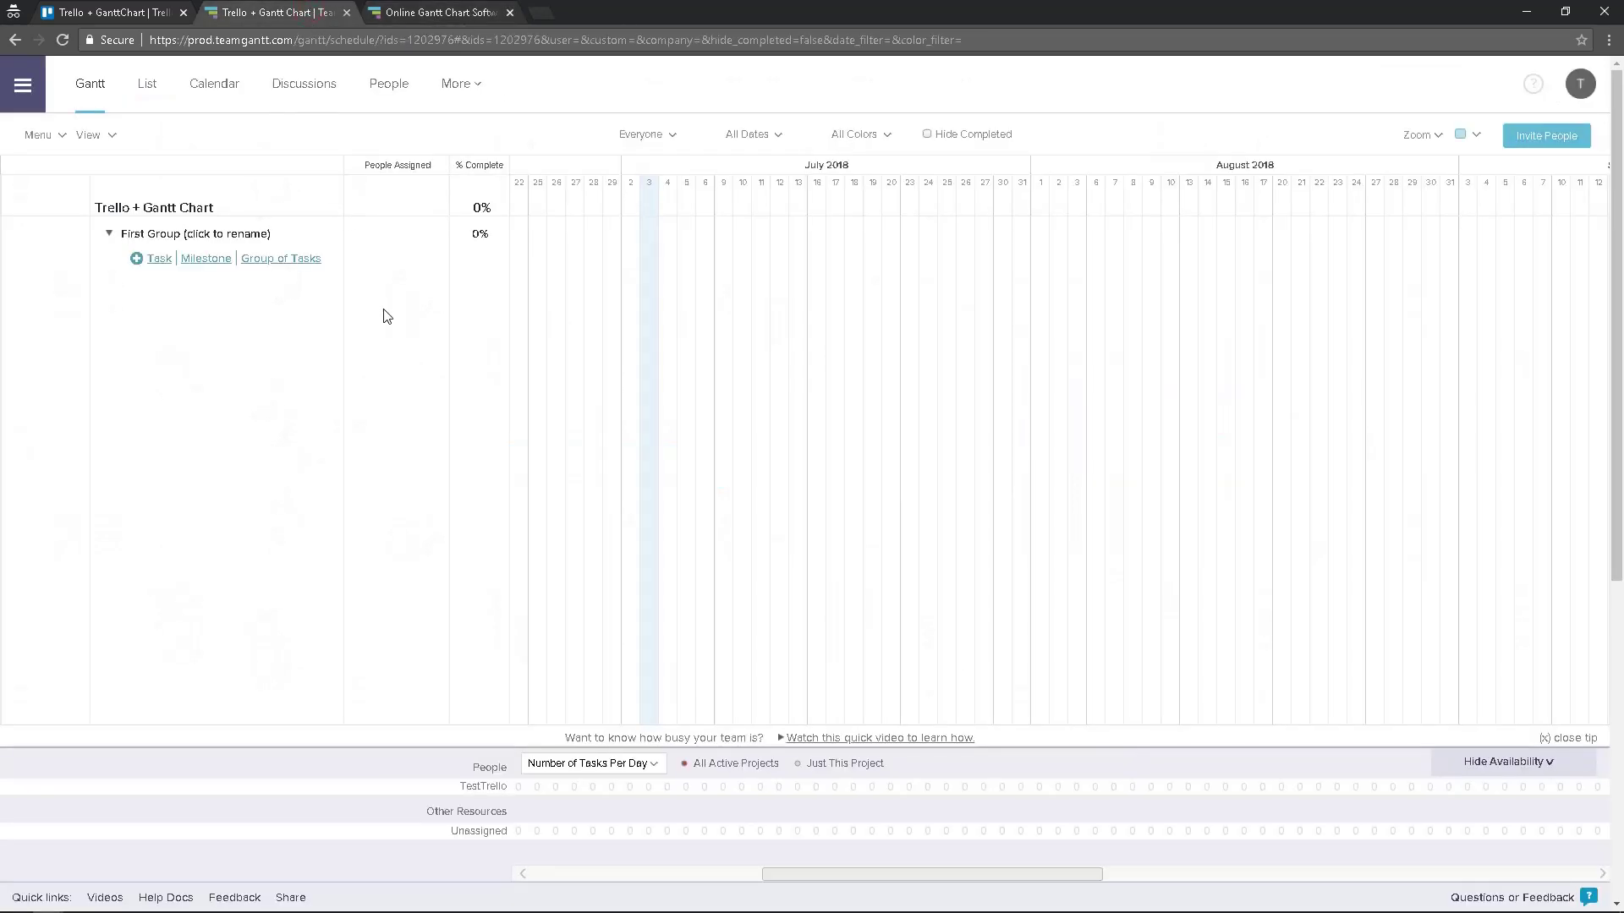
click(129, 7)
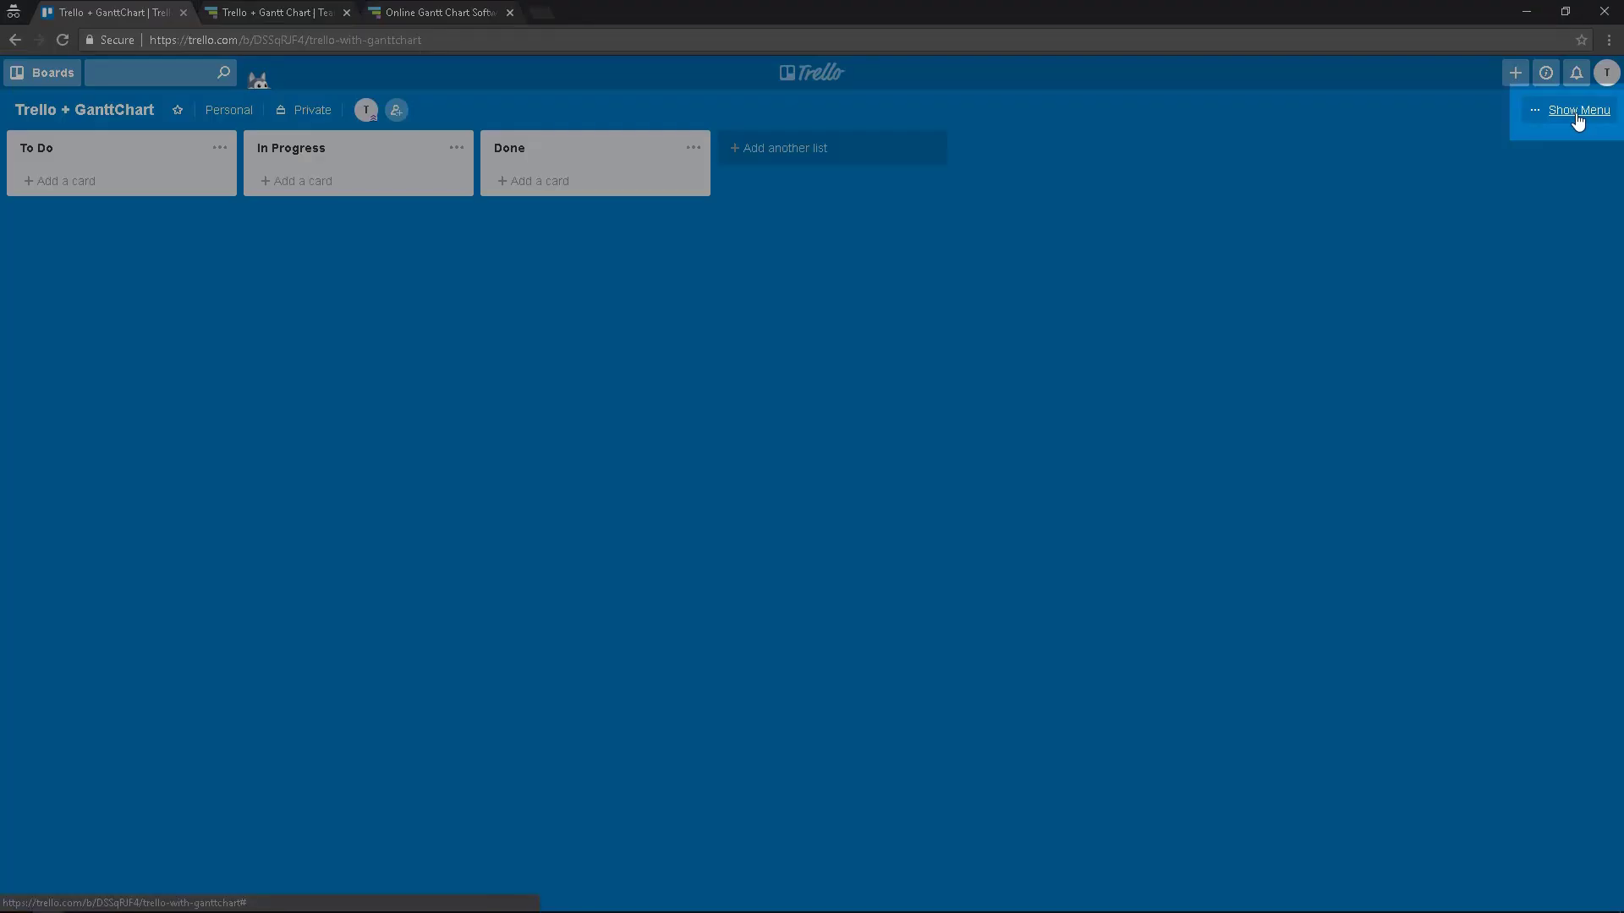
Step: Add the TeamGantt Power-Up to the board via a Power-Ups search for 'teamg'
click(1577, 118)
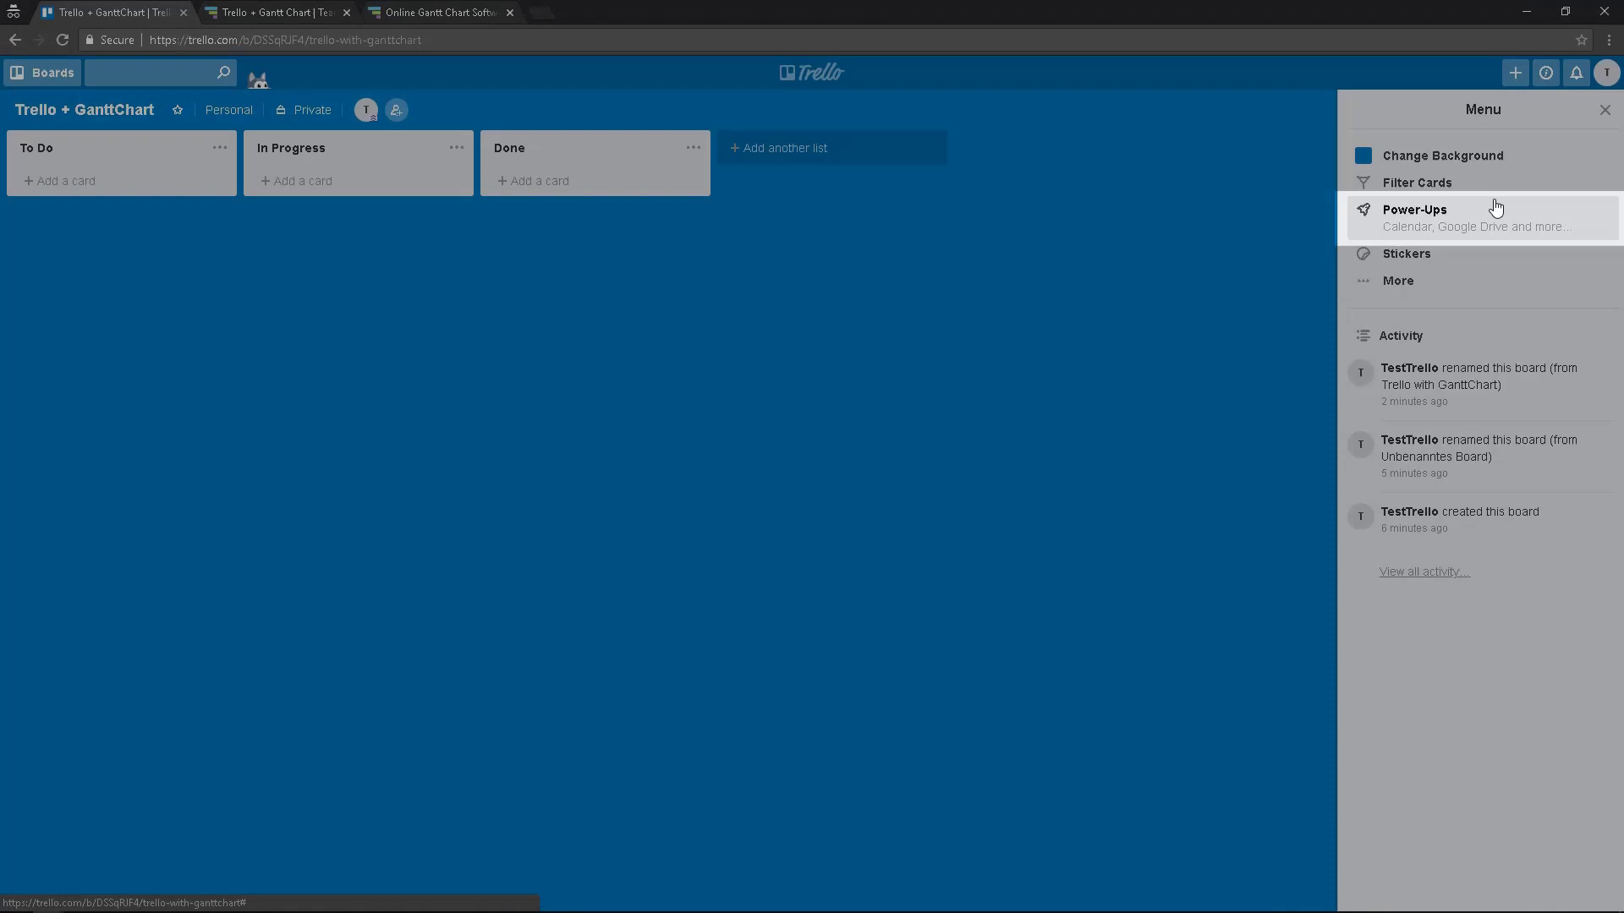
click(1480, 228)
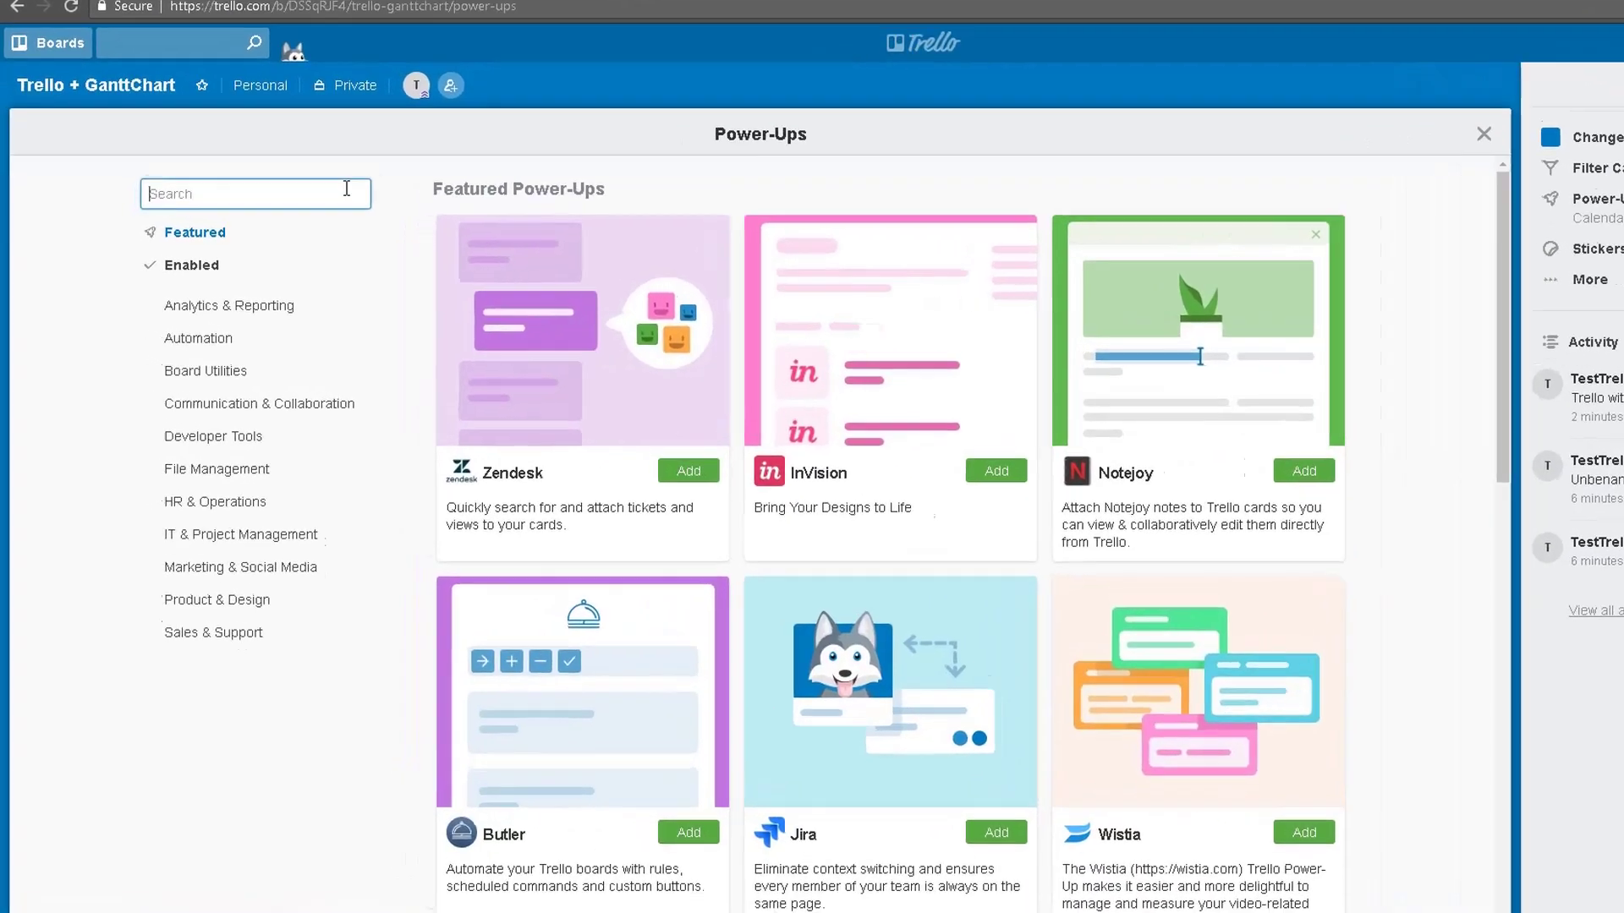
text(tea)
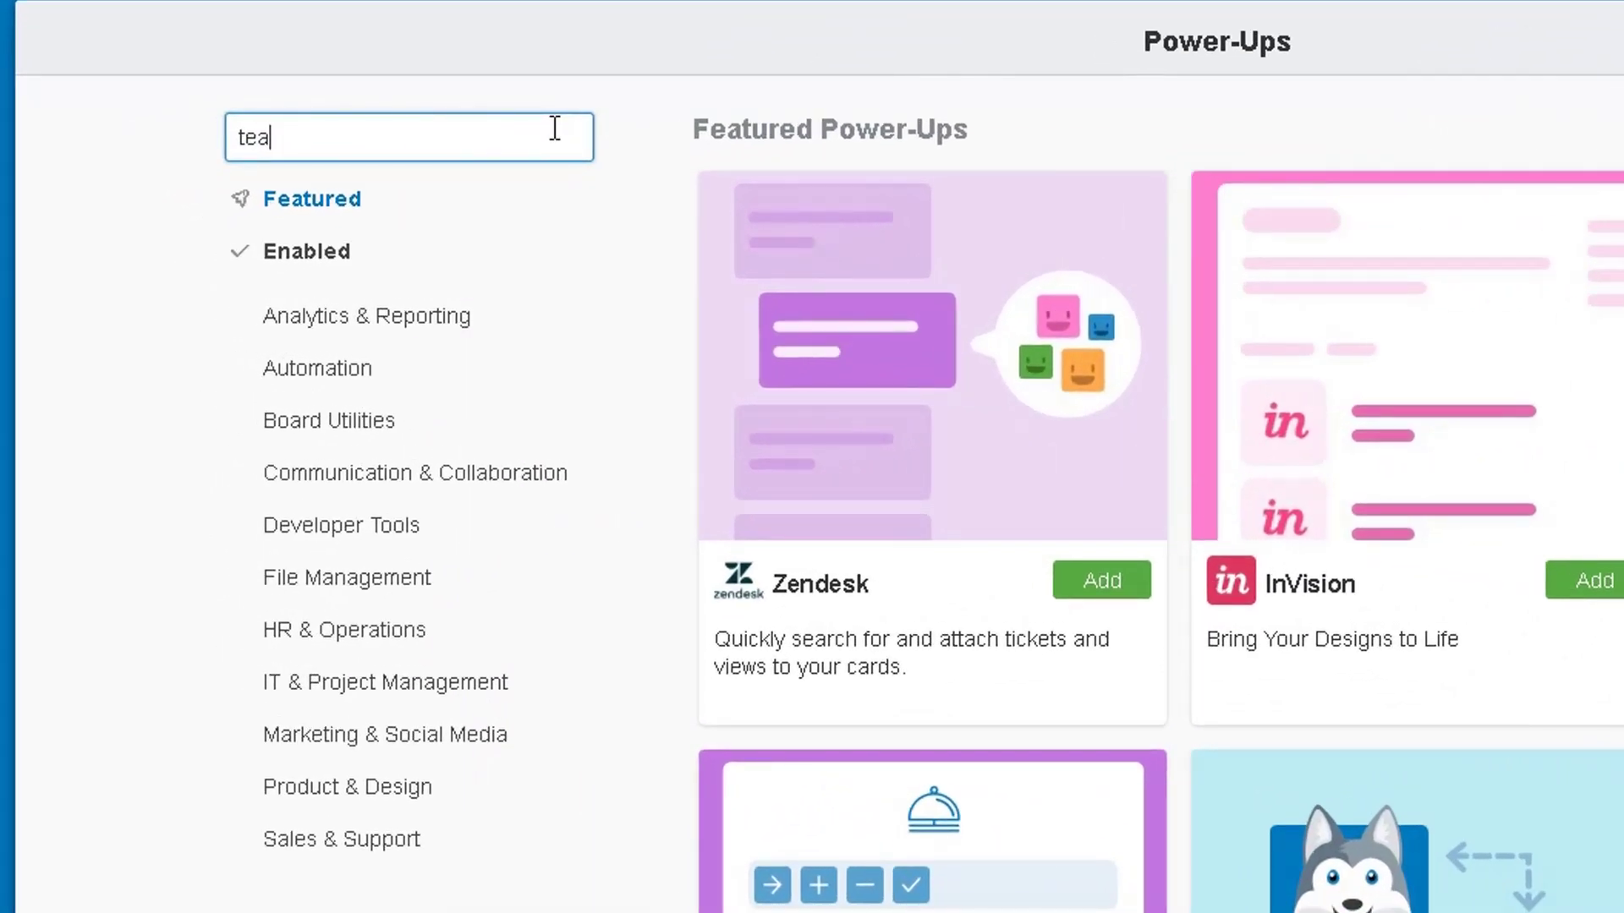
text(mg)
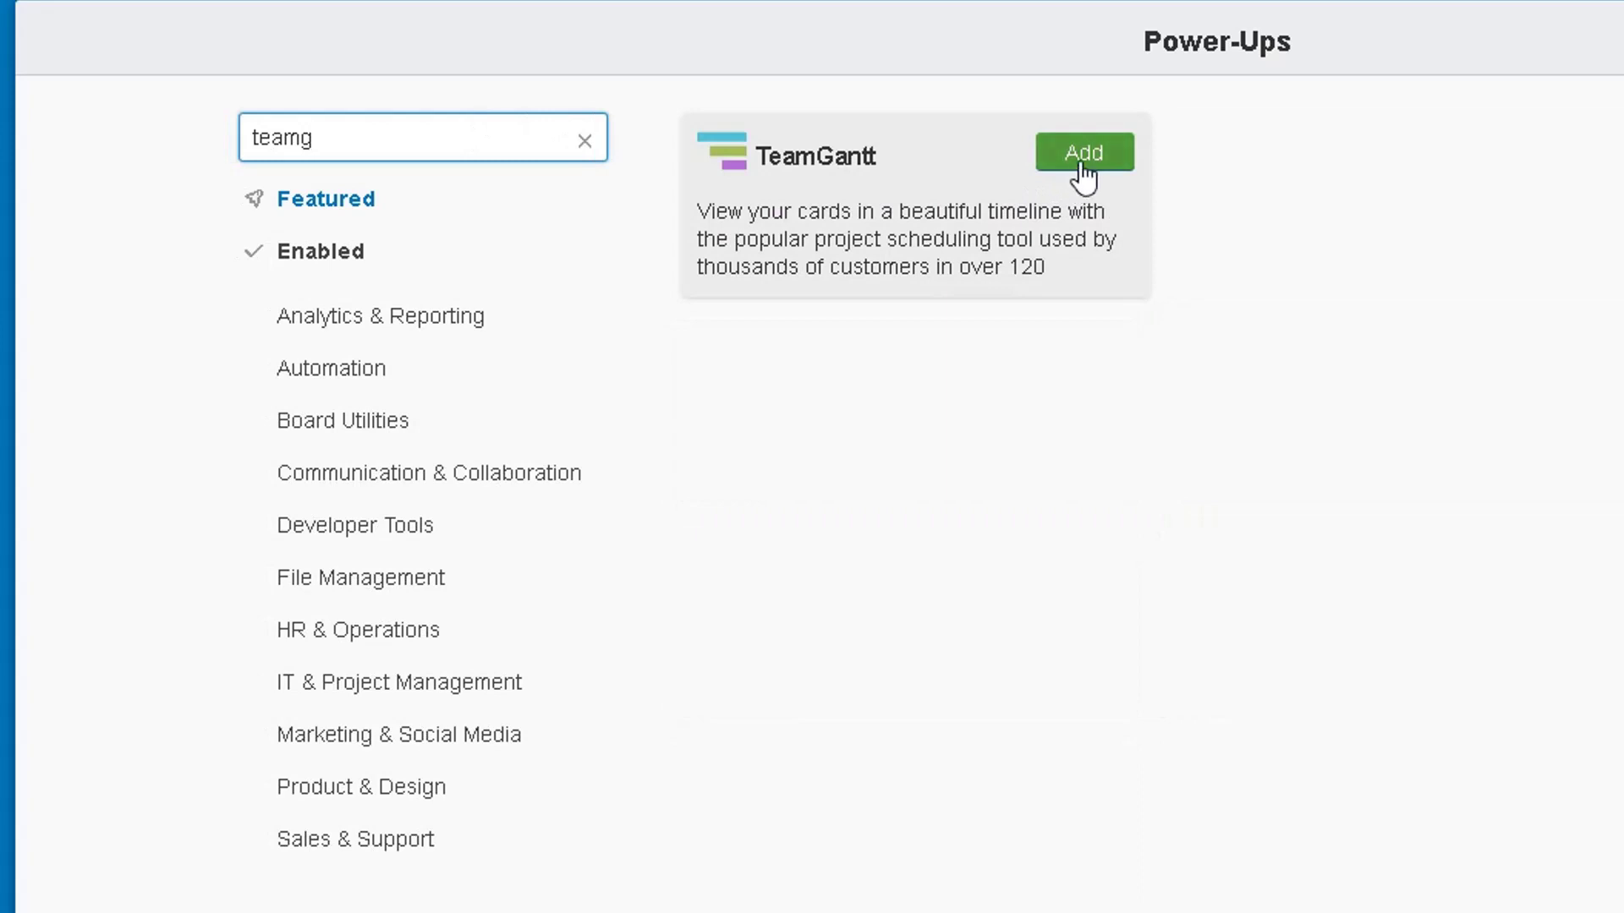
click(1083, 160)
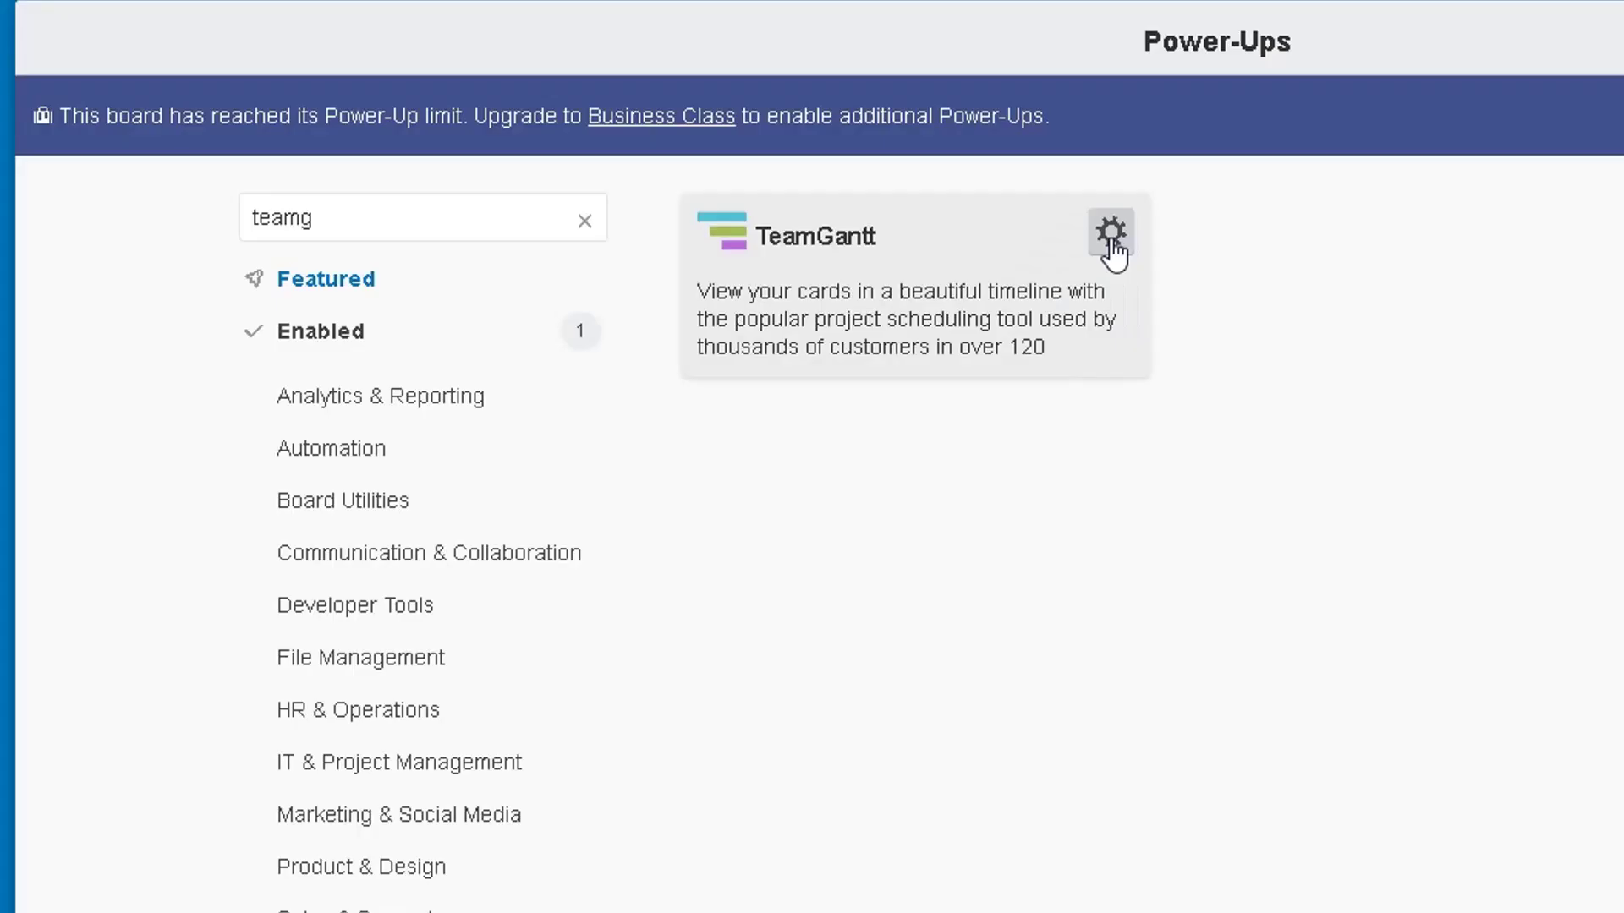
Step: Start linking a TeamGantt account from the Power-Up's settings
click(1109, 242)
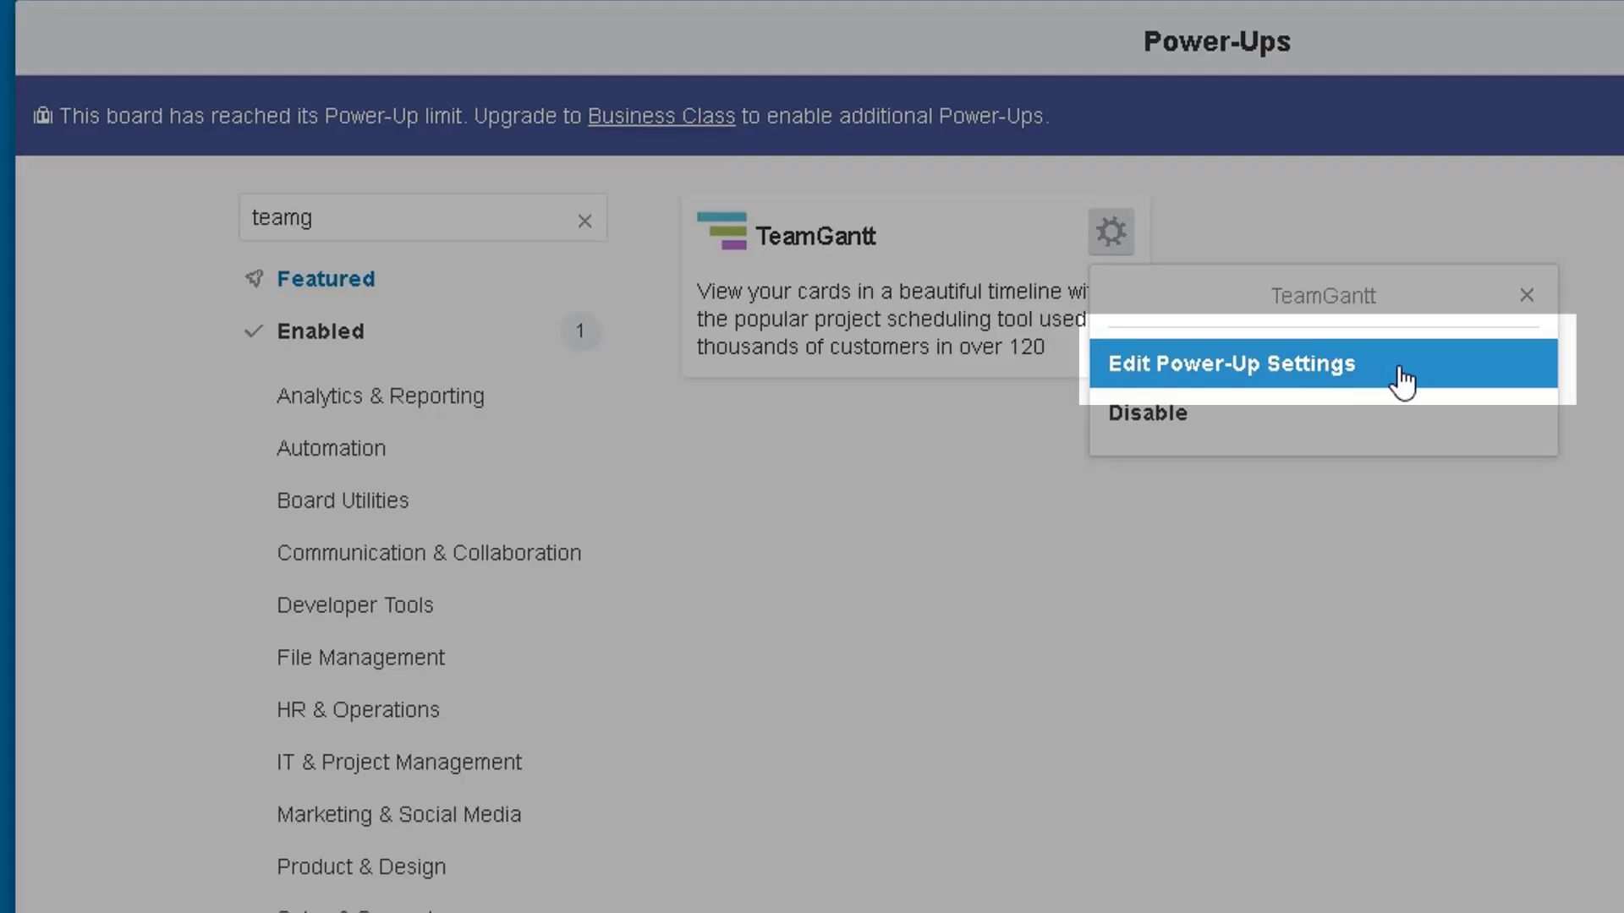
click(1401, 382)
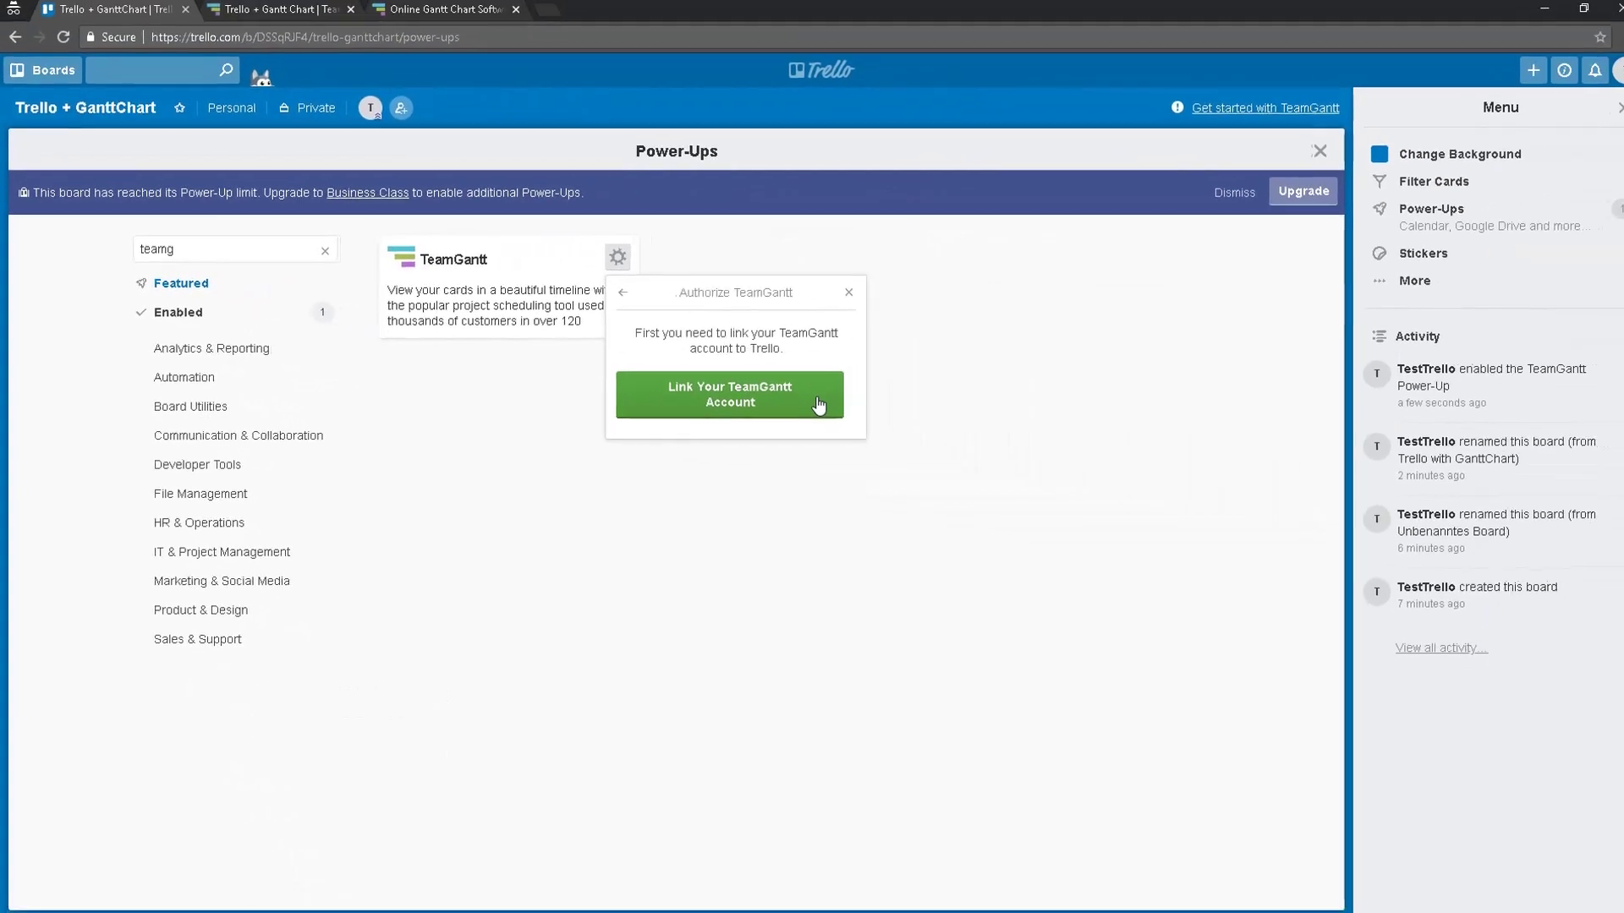
click(1473, 500)
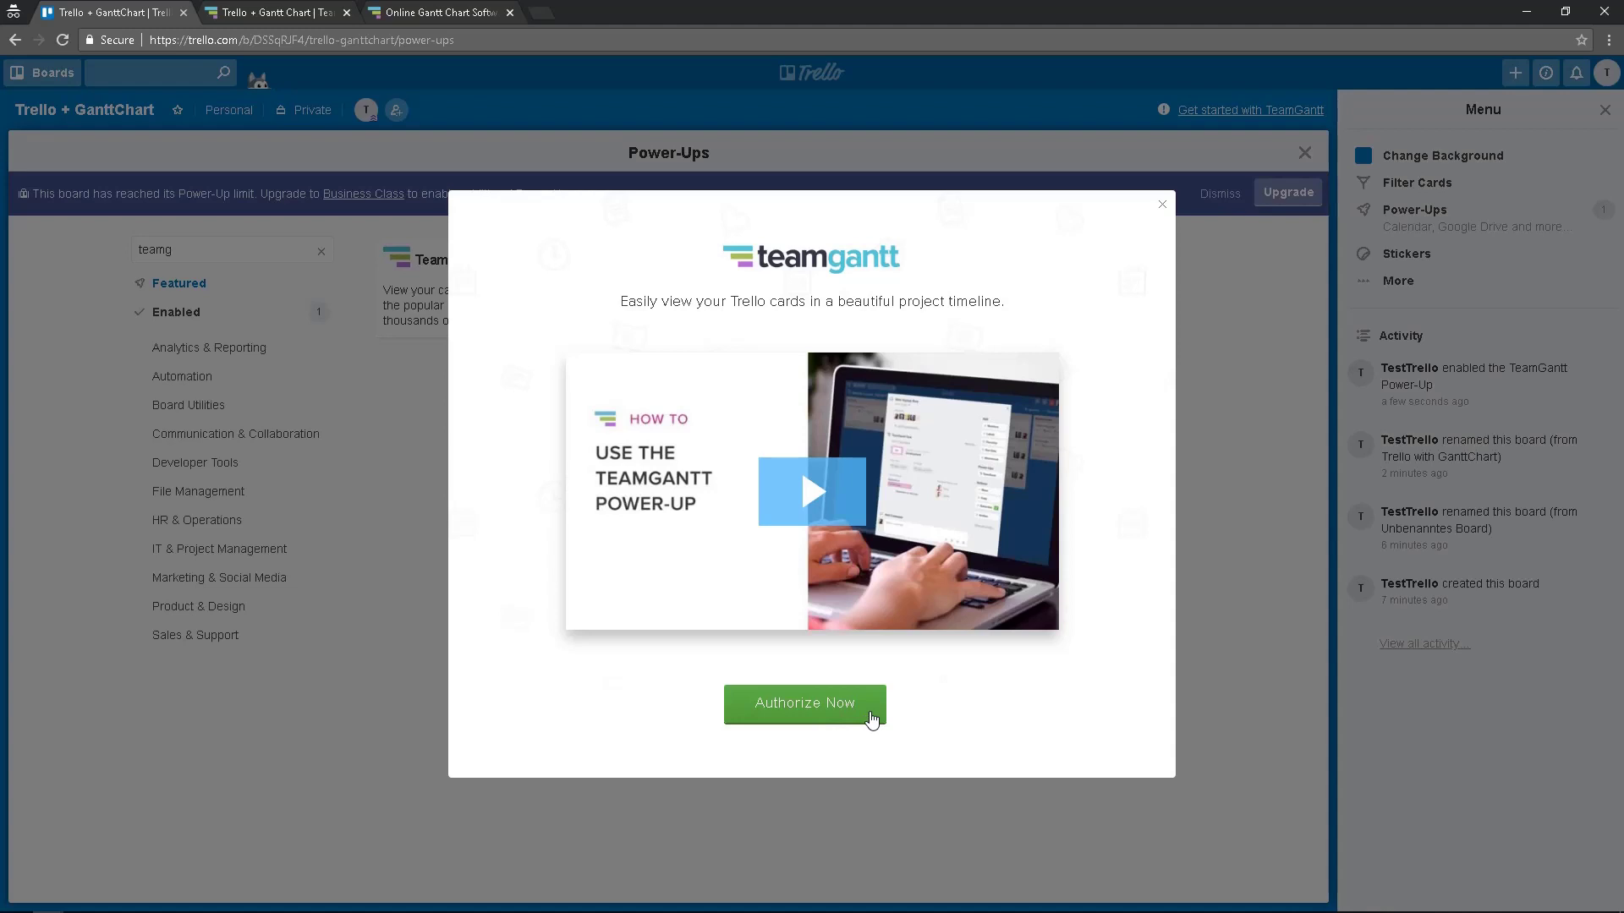
Step: Authorize the Power-Up by signing in to an existing TeamGantt account and allowing access
click(872, 717)
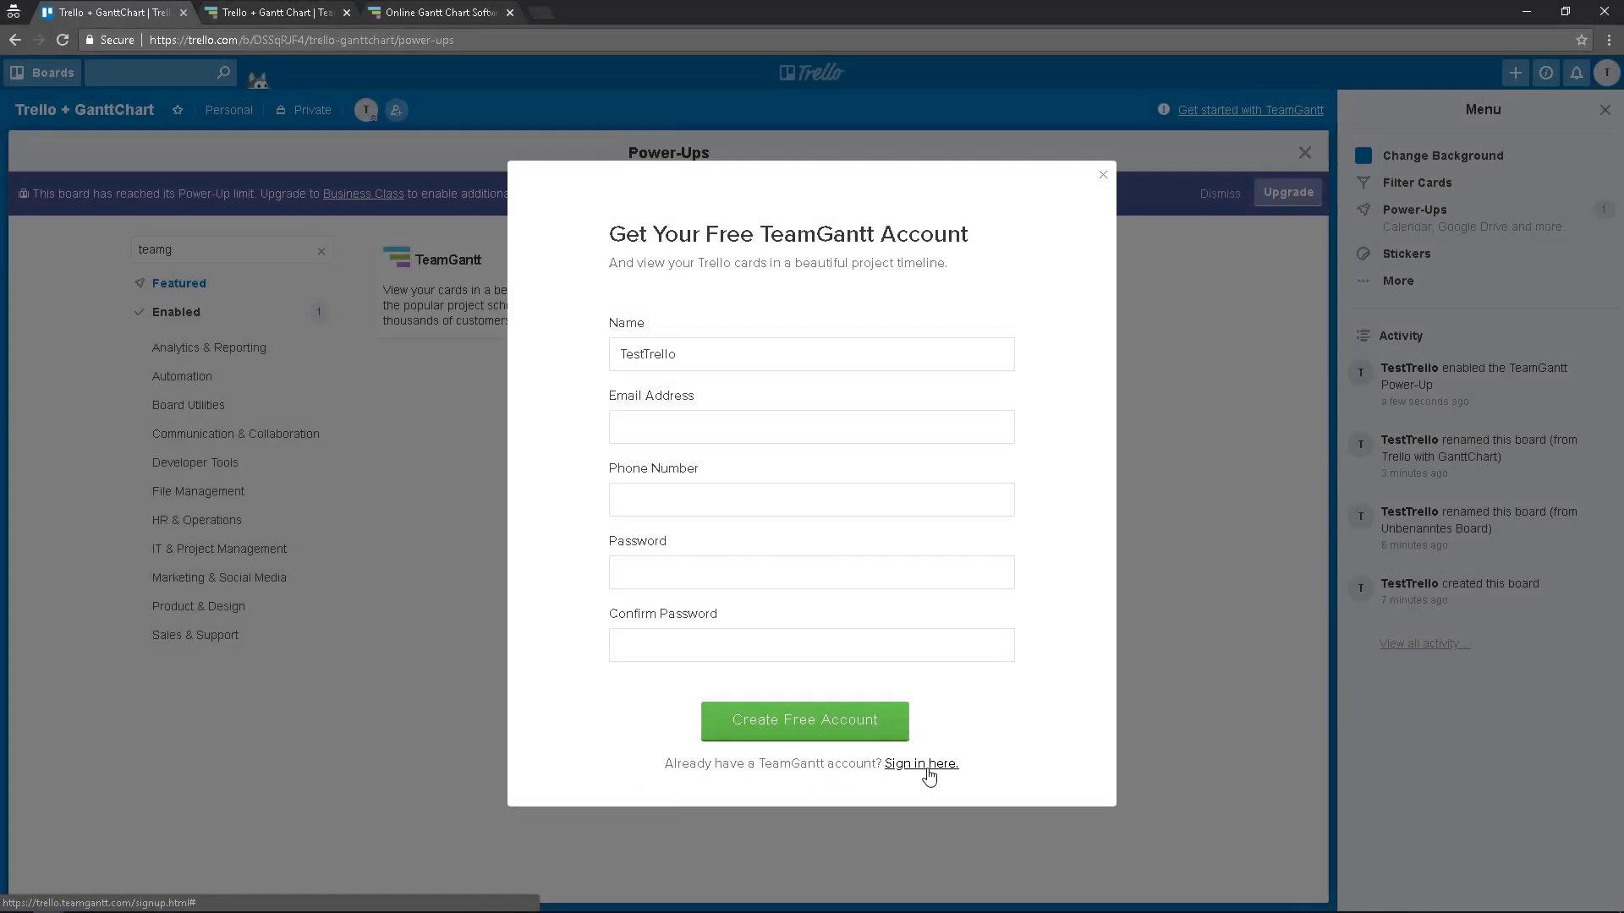
click(928, 768)
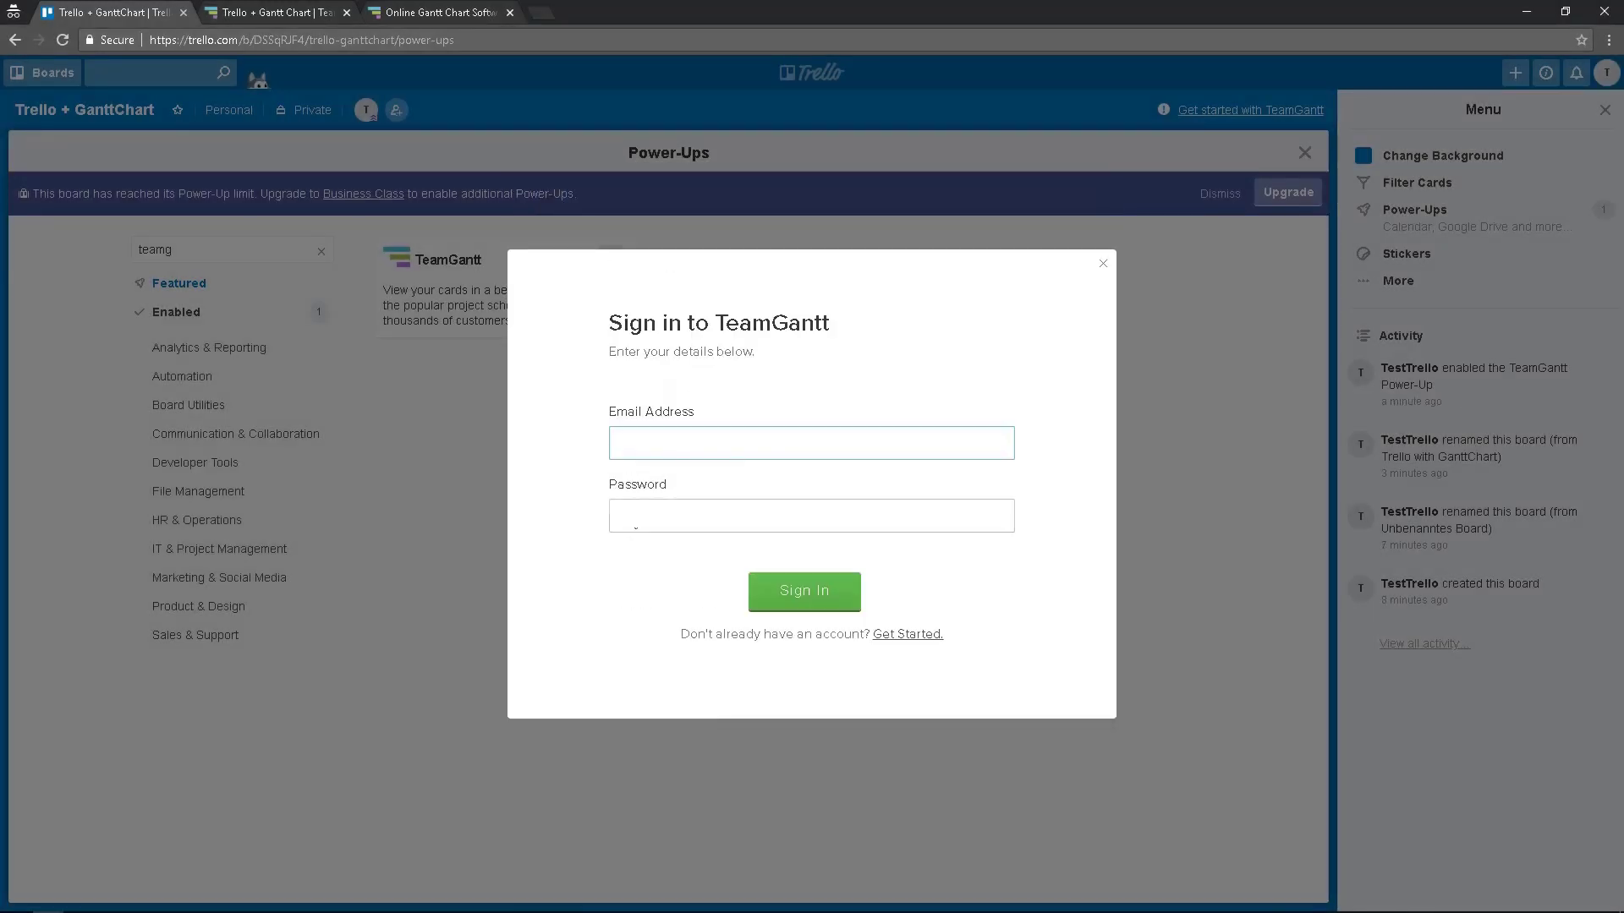
click(790, 601)
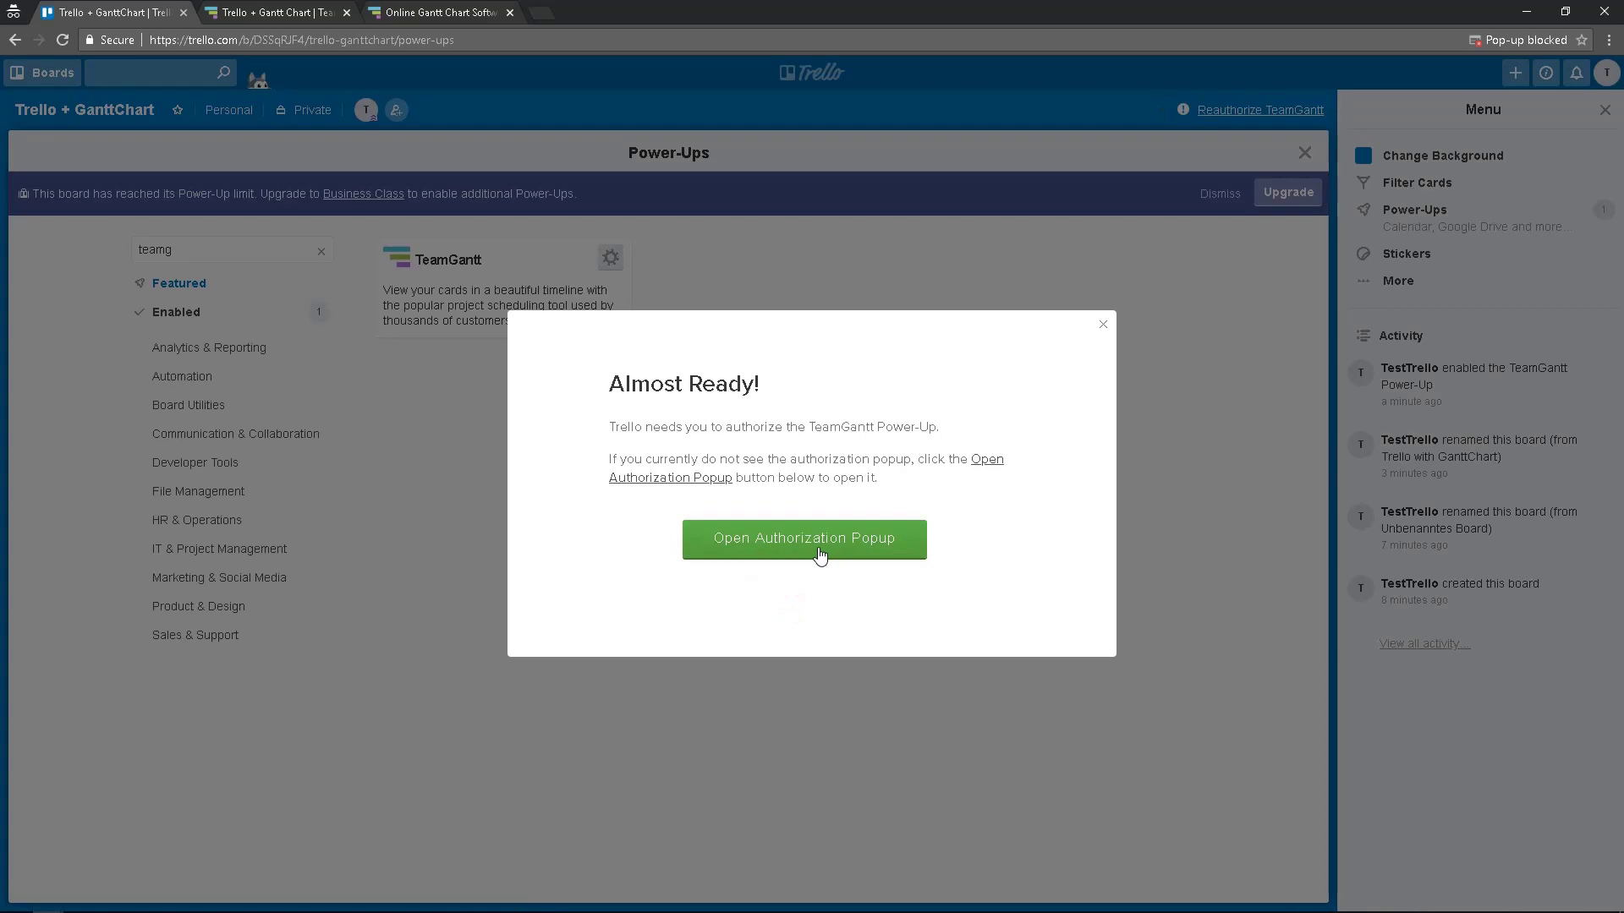
click(800, 550)
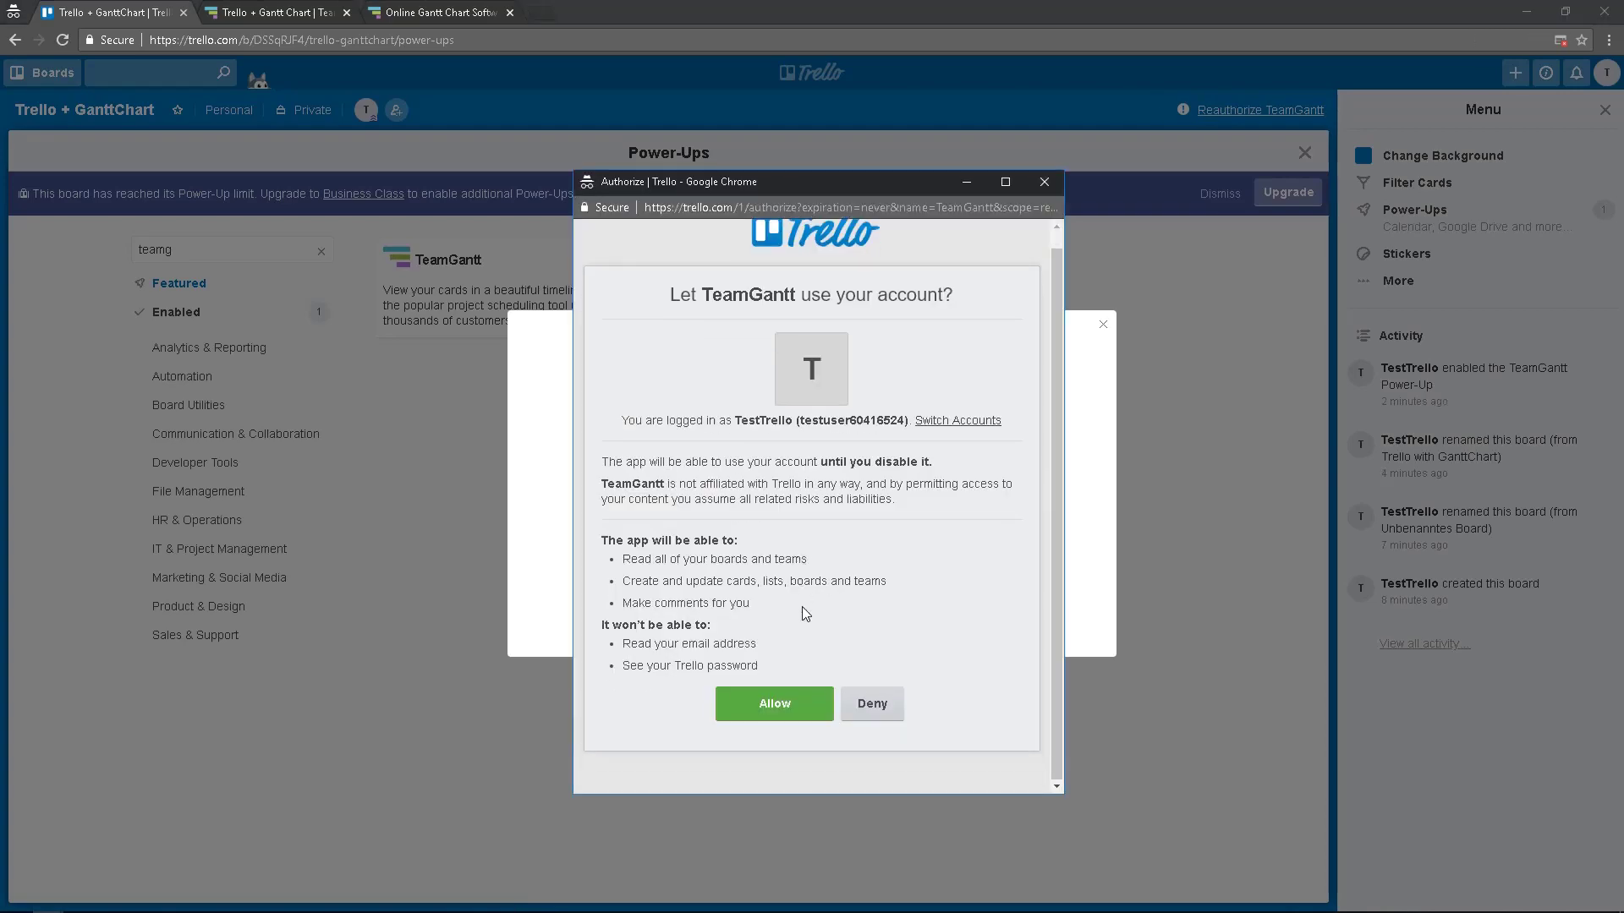
Step: Finish authorization and sync the board's cards to the 'Trello + Gantt Chart' project
click(791, 707)
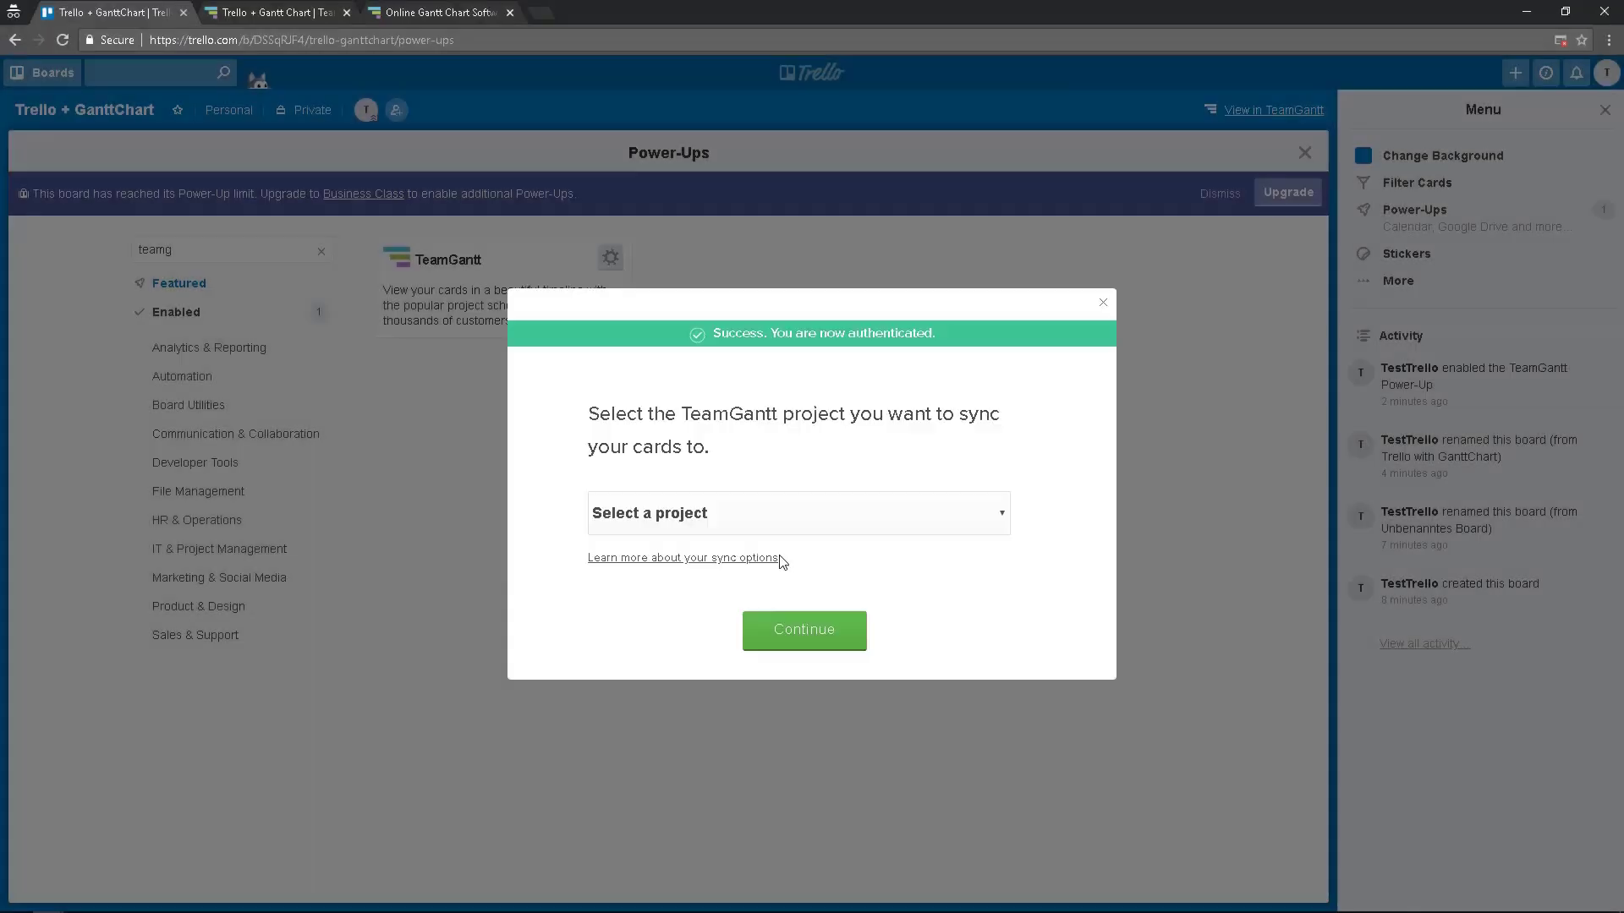
click(782, 512)
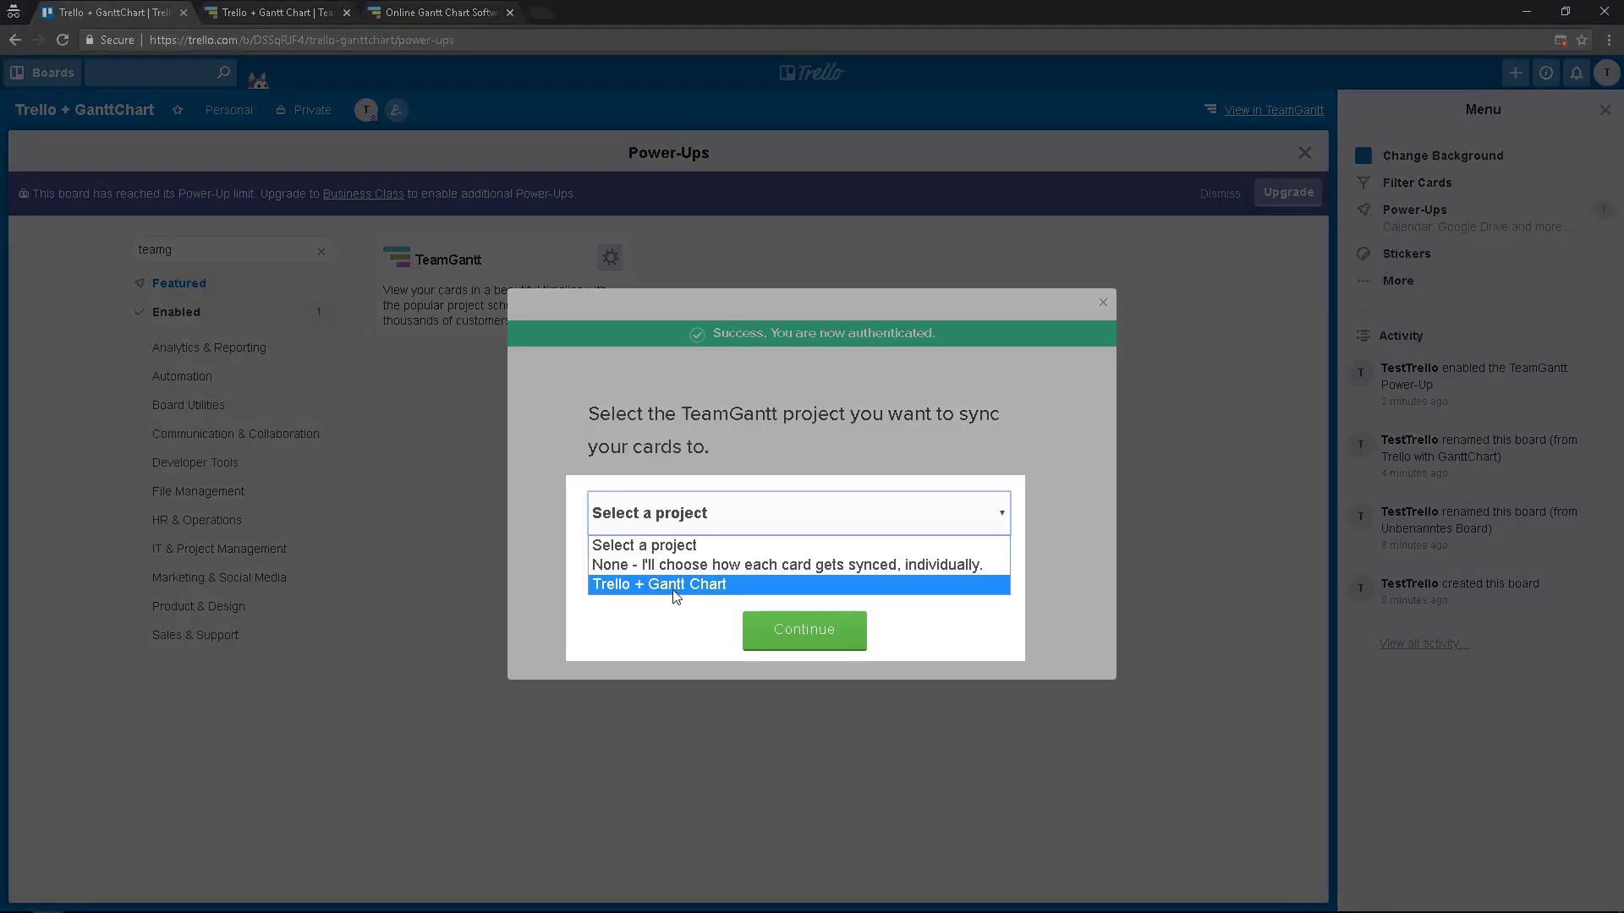
click(676, 584)
click(271, 12)
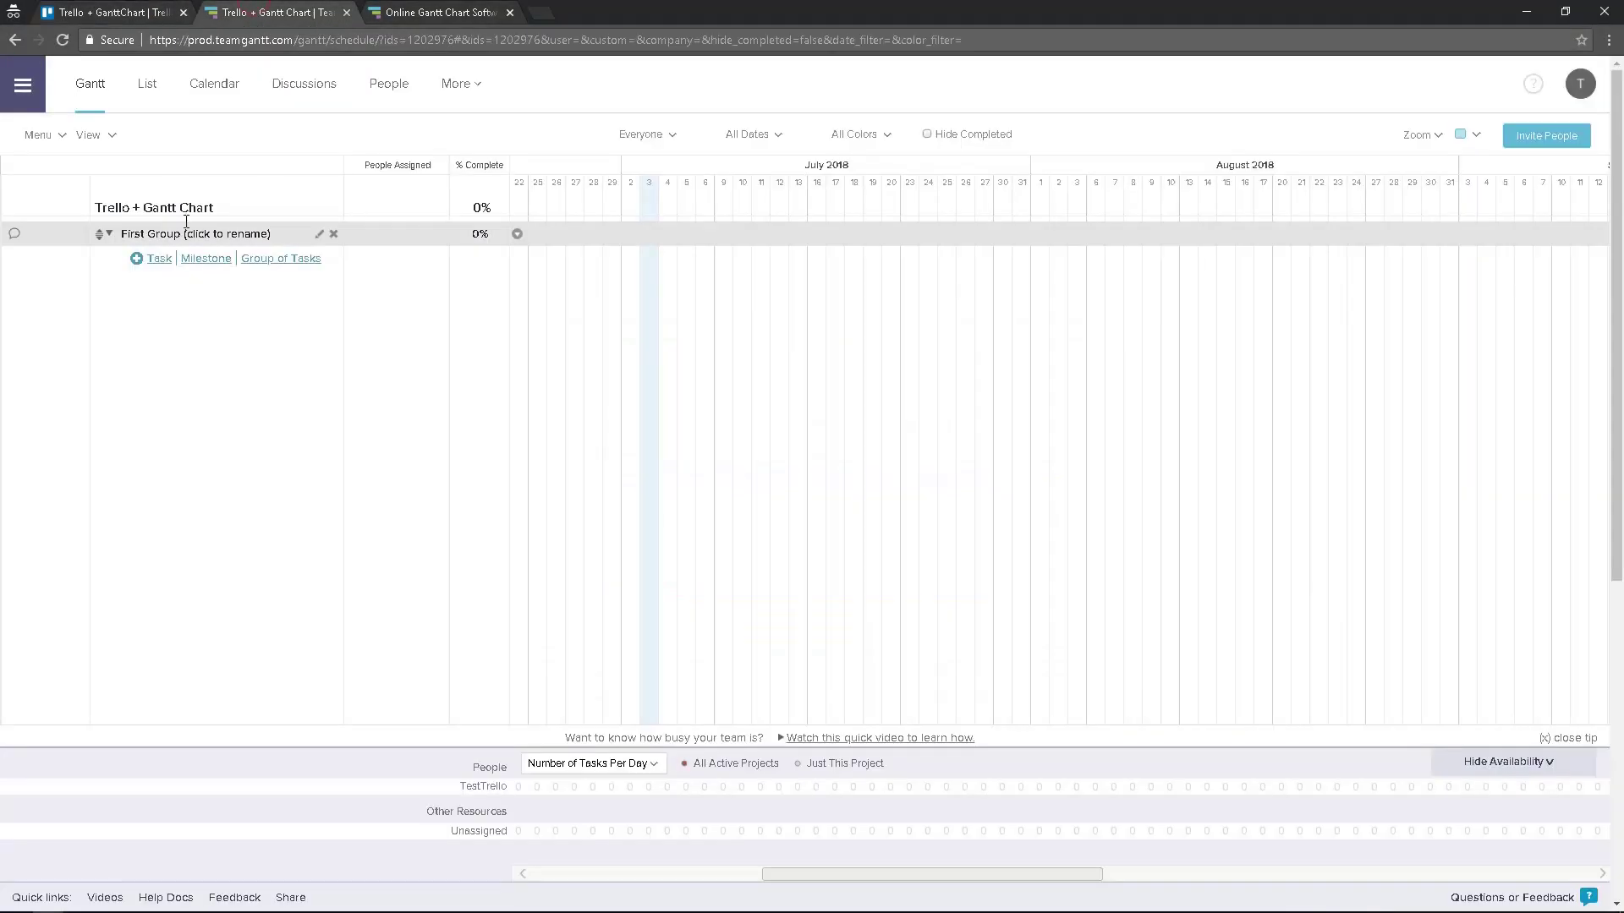
click(127, 12)
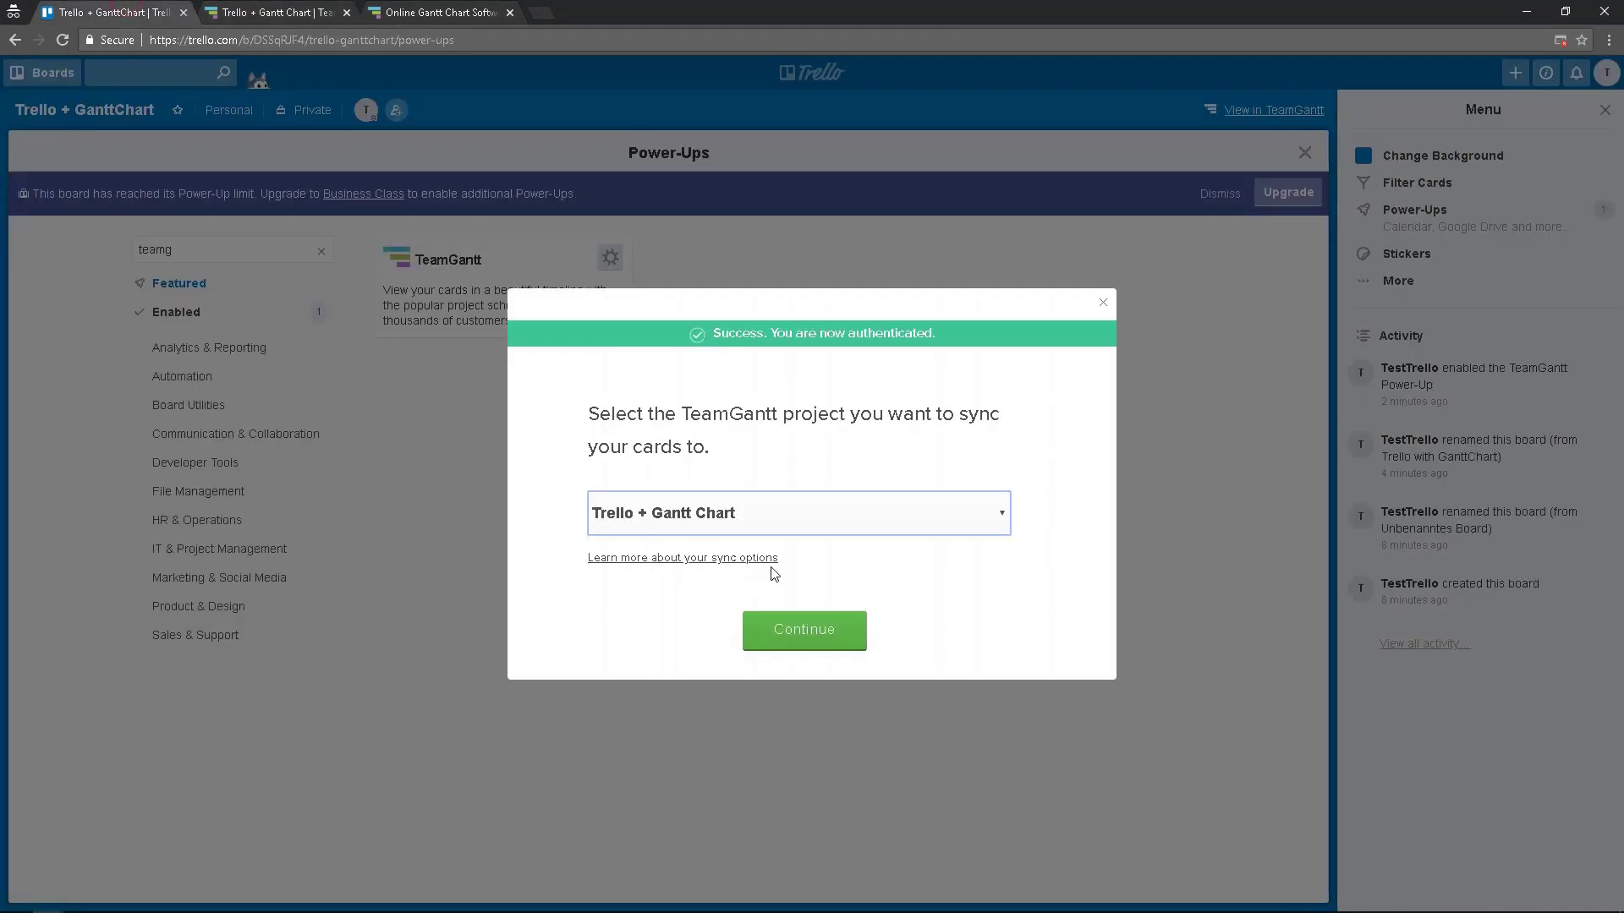
click(852, 637)
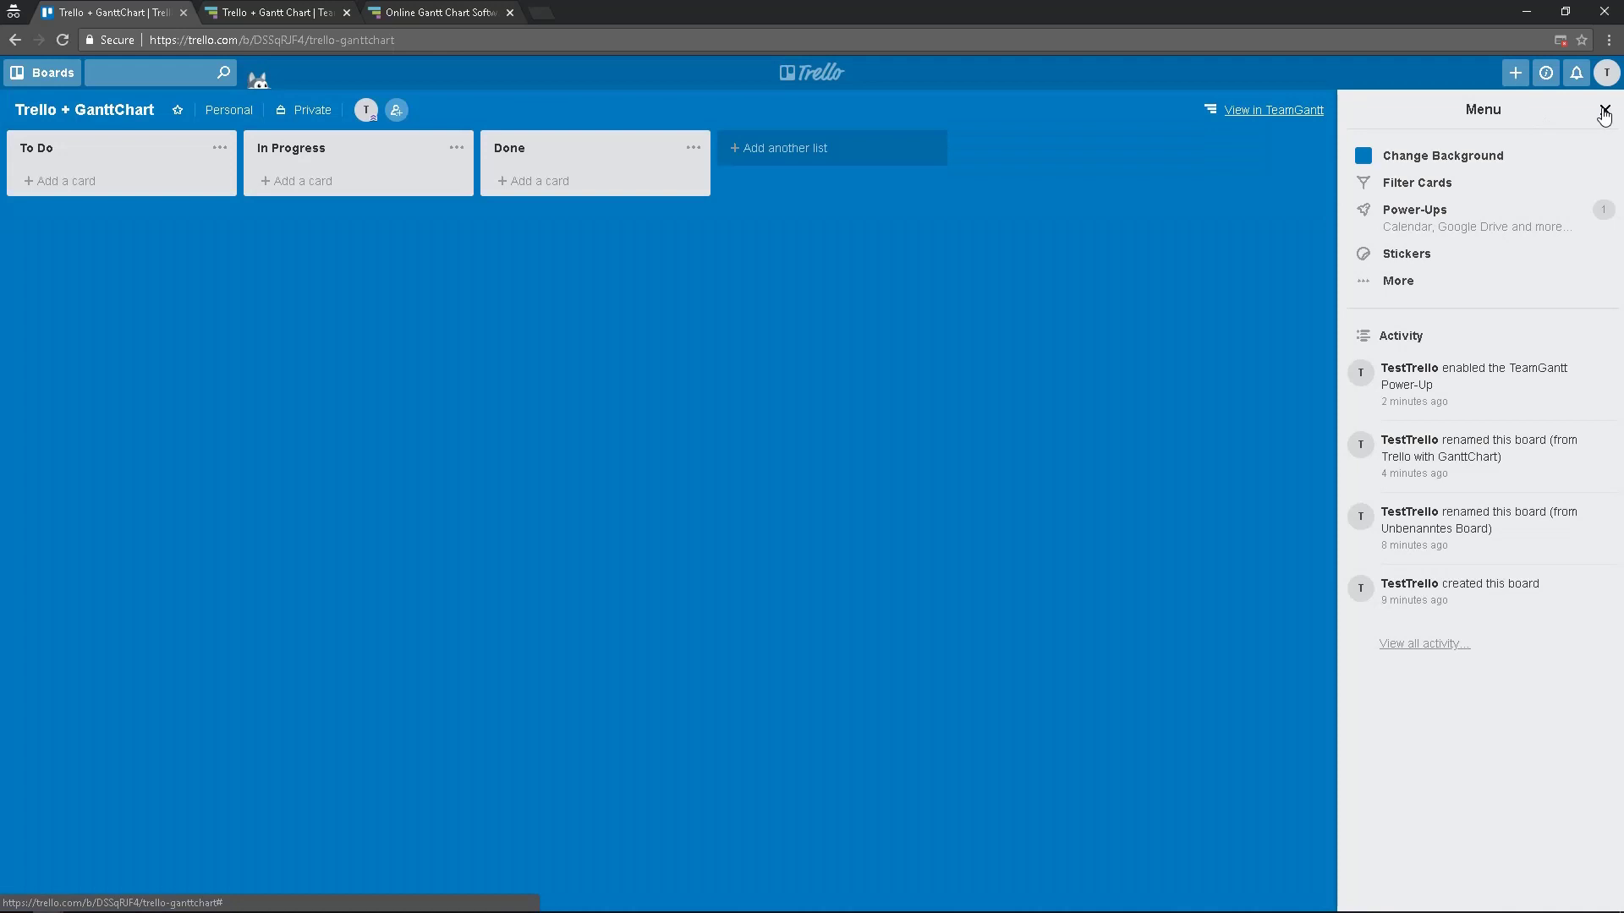
Step: Add cards 'Task 1', 'Task 2' and 'Task 3' to the To Do list
click(1605, 109)
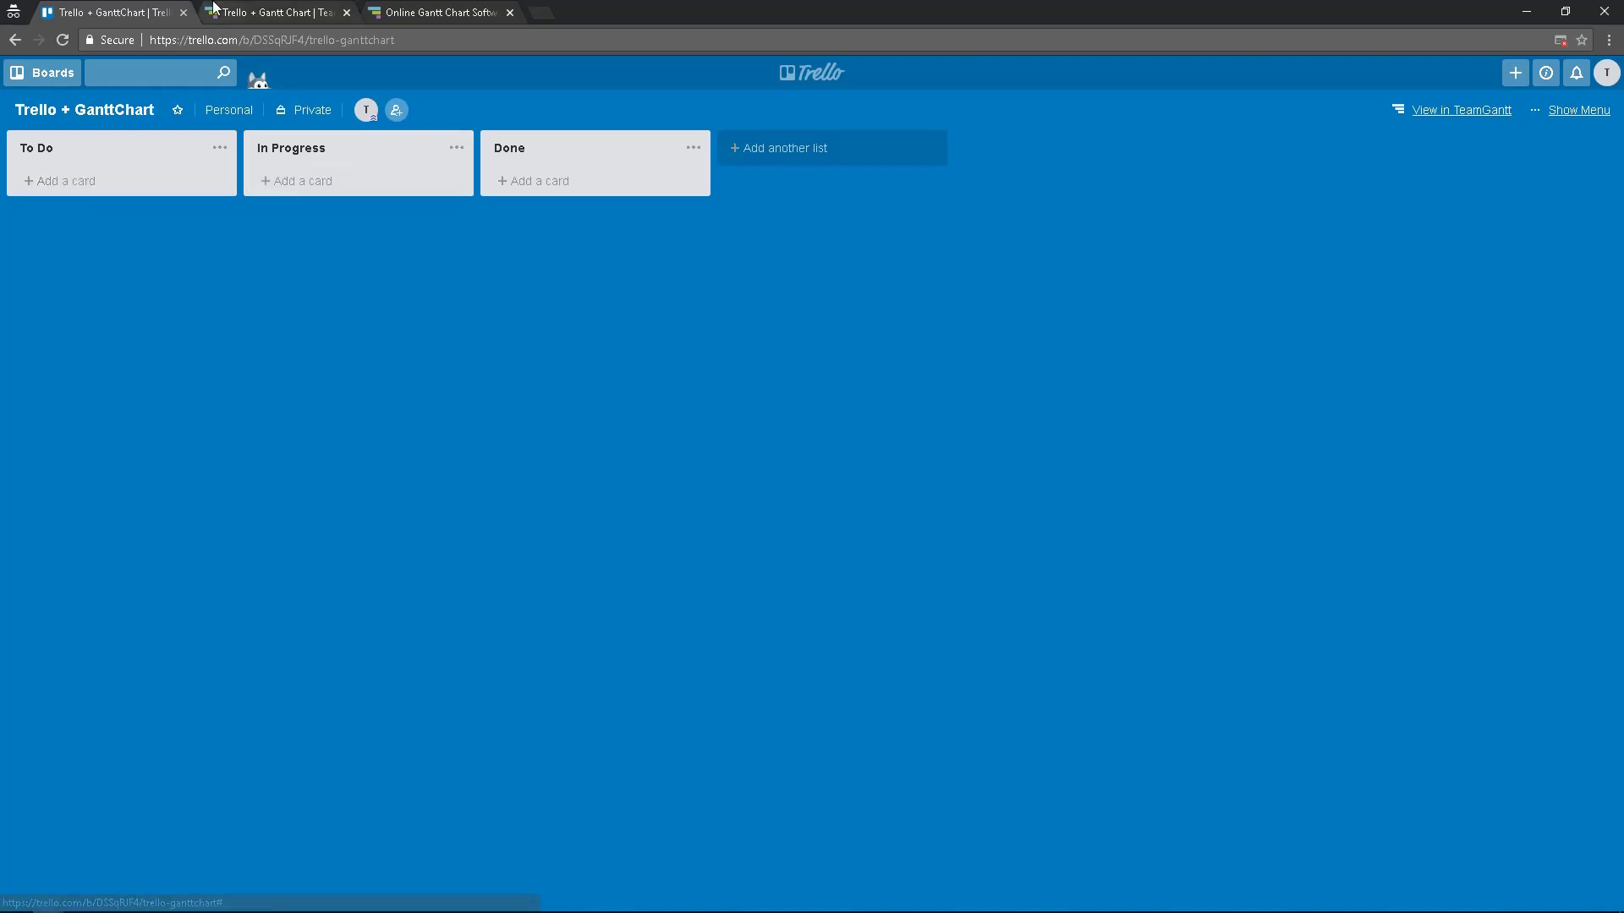
click(154, 180)
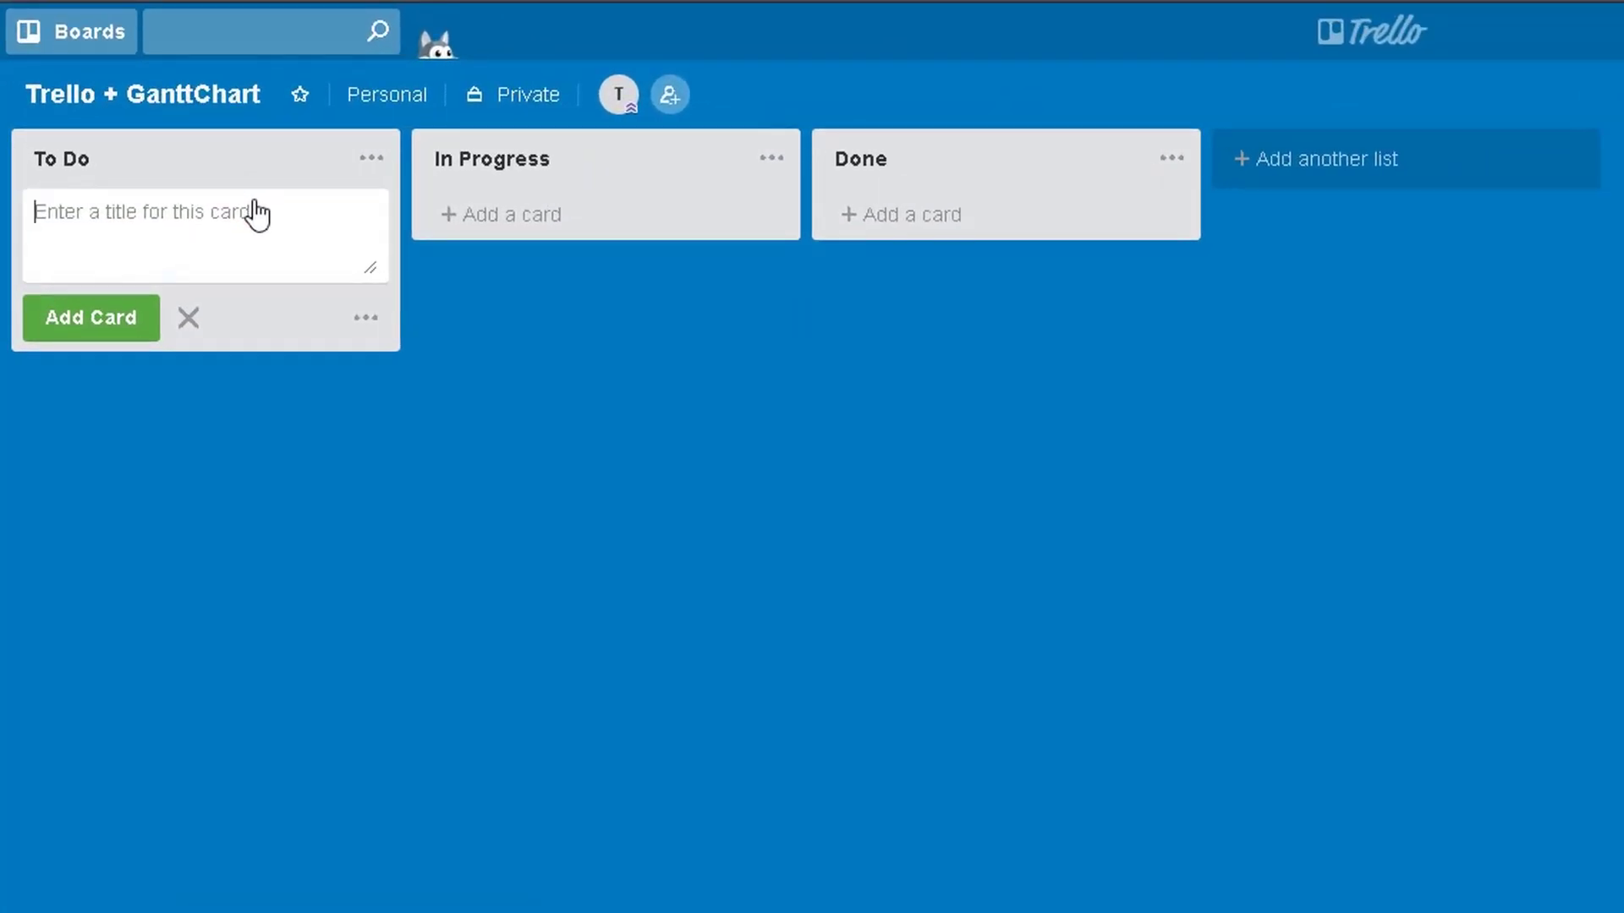
text(Task 1)
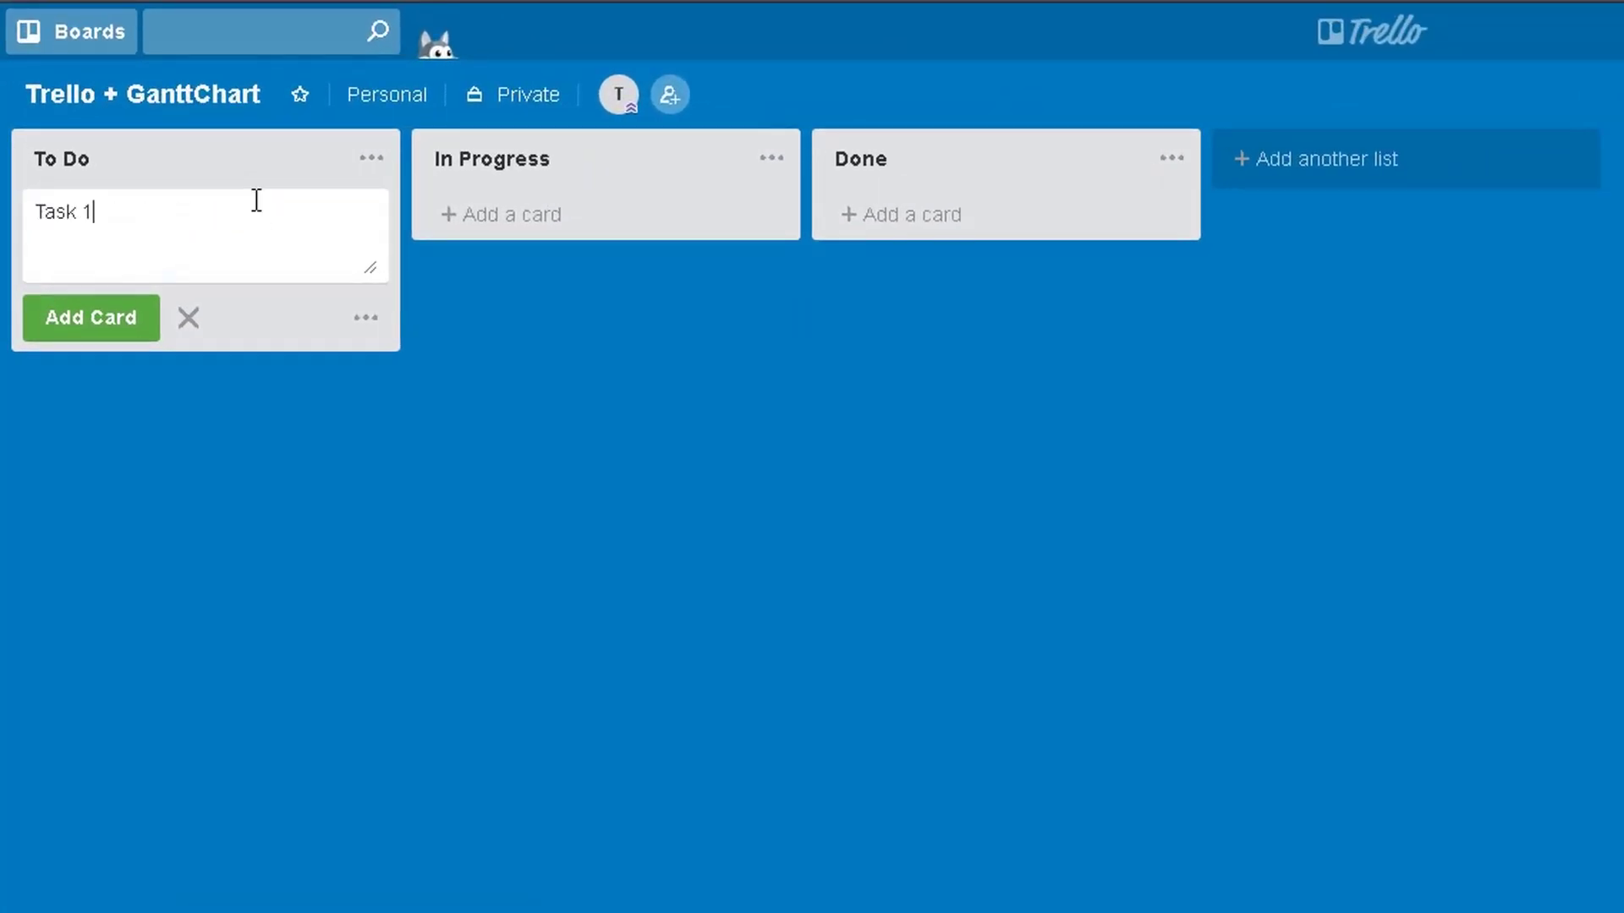
key(Return)
text(Task 2)
key(Return)
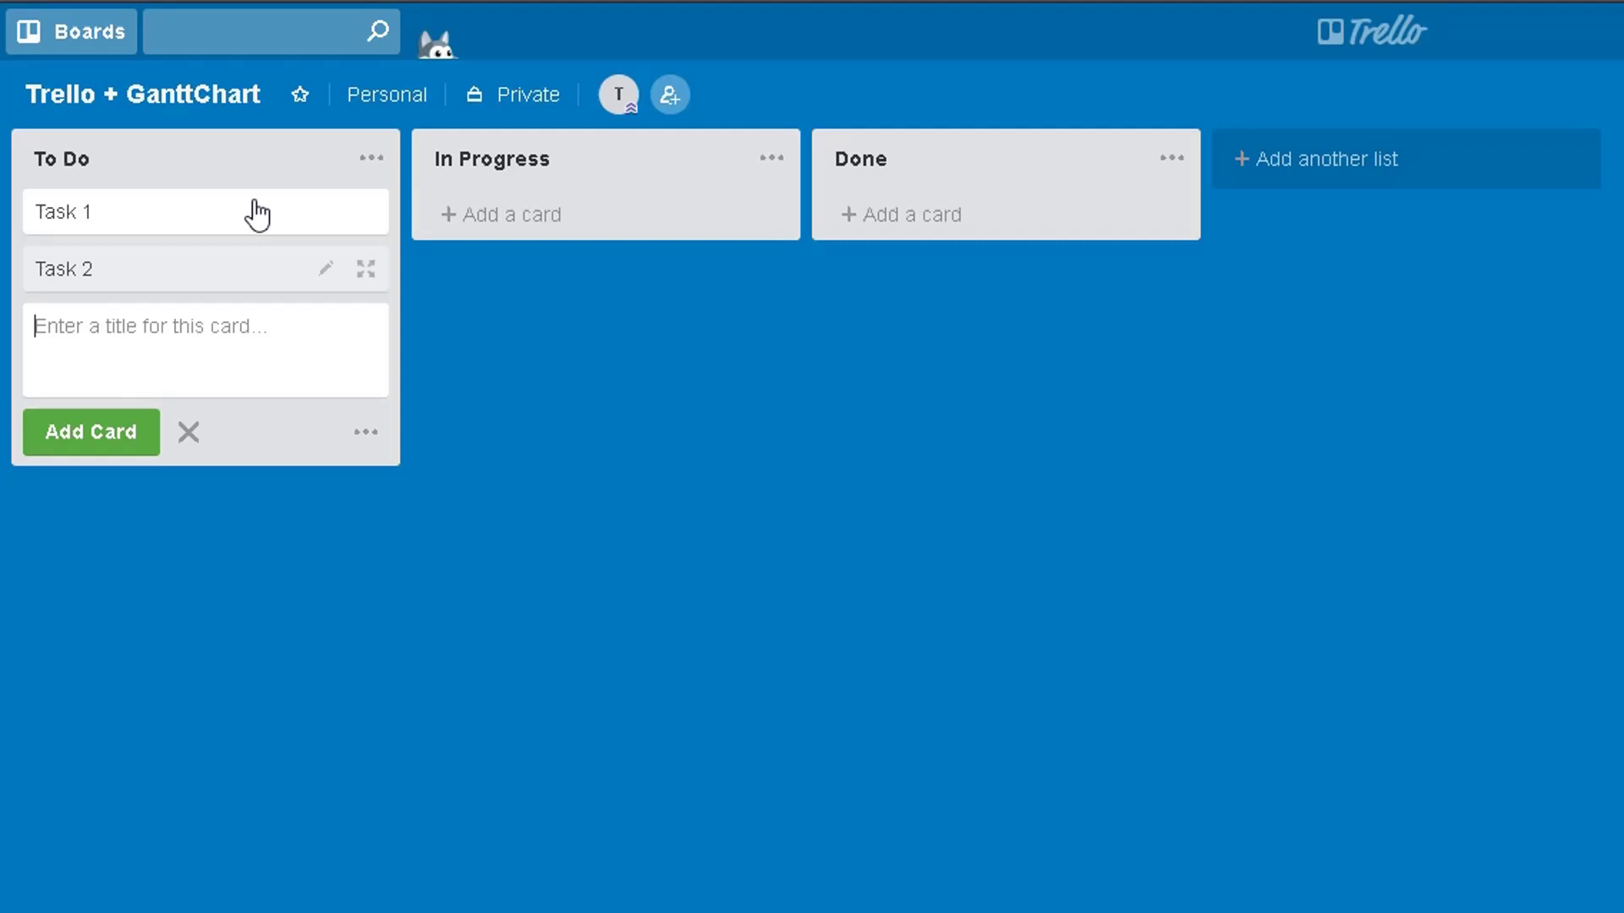
text(Task )
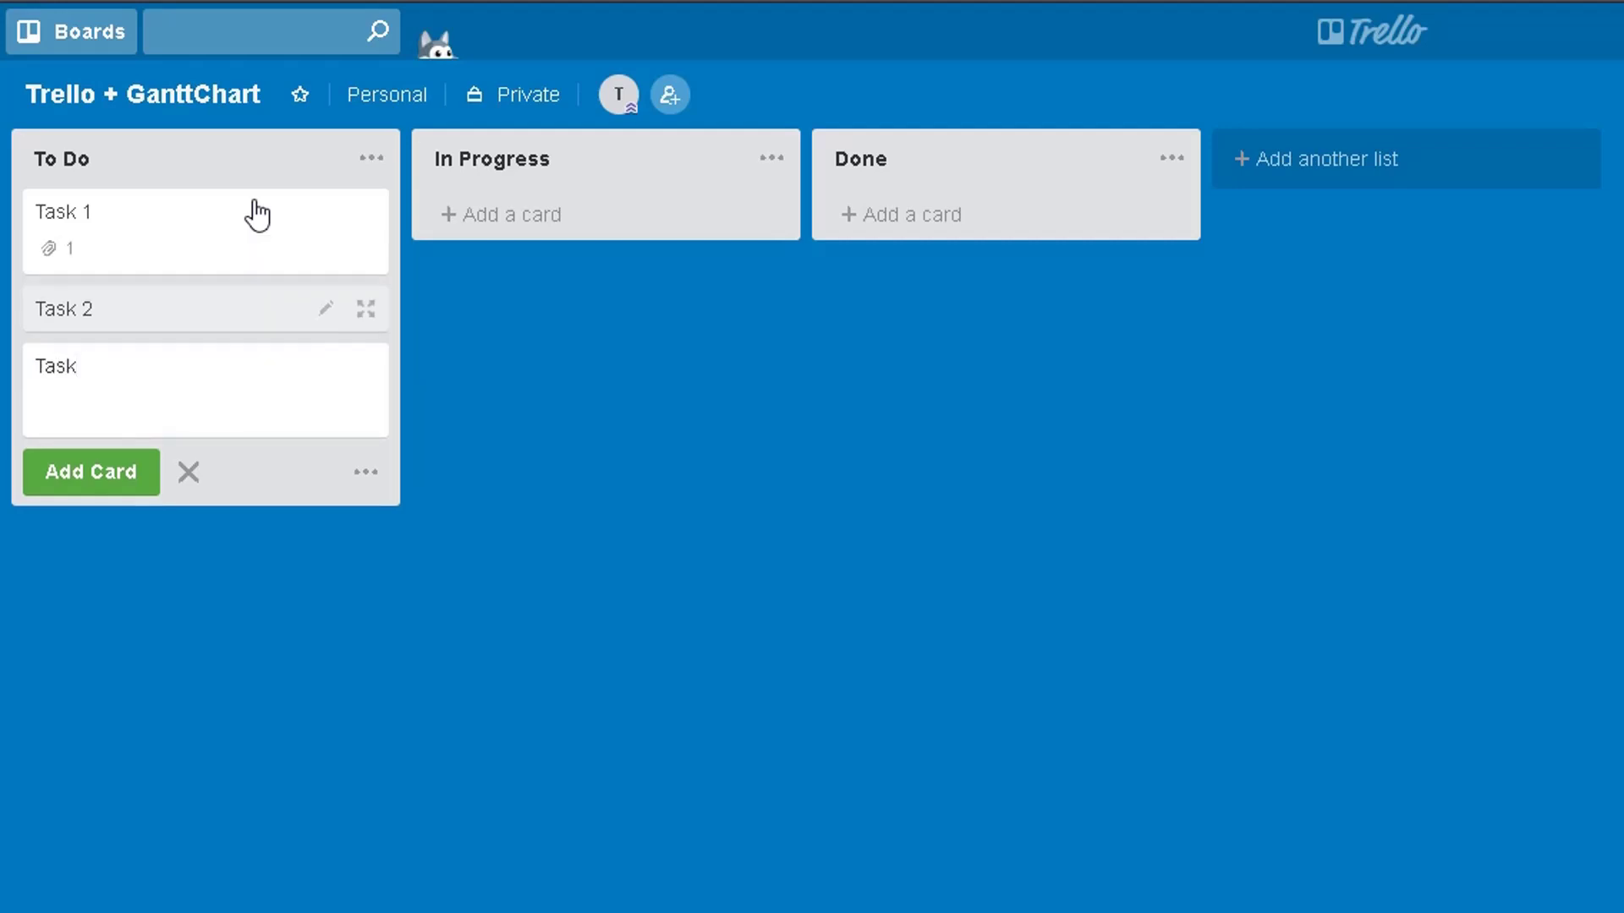
text(3)
key(Return)
click(687, 444)
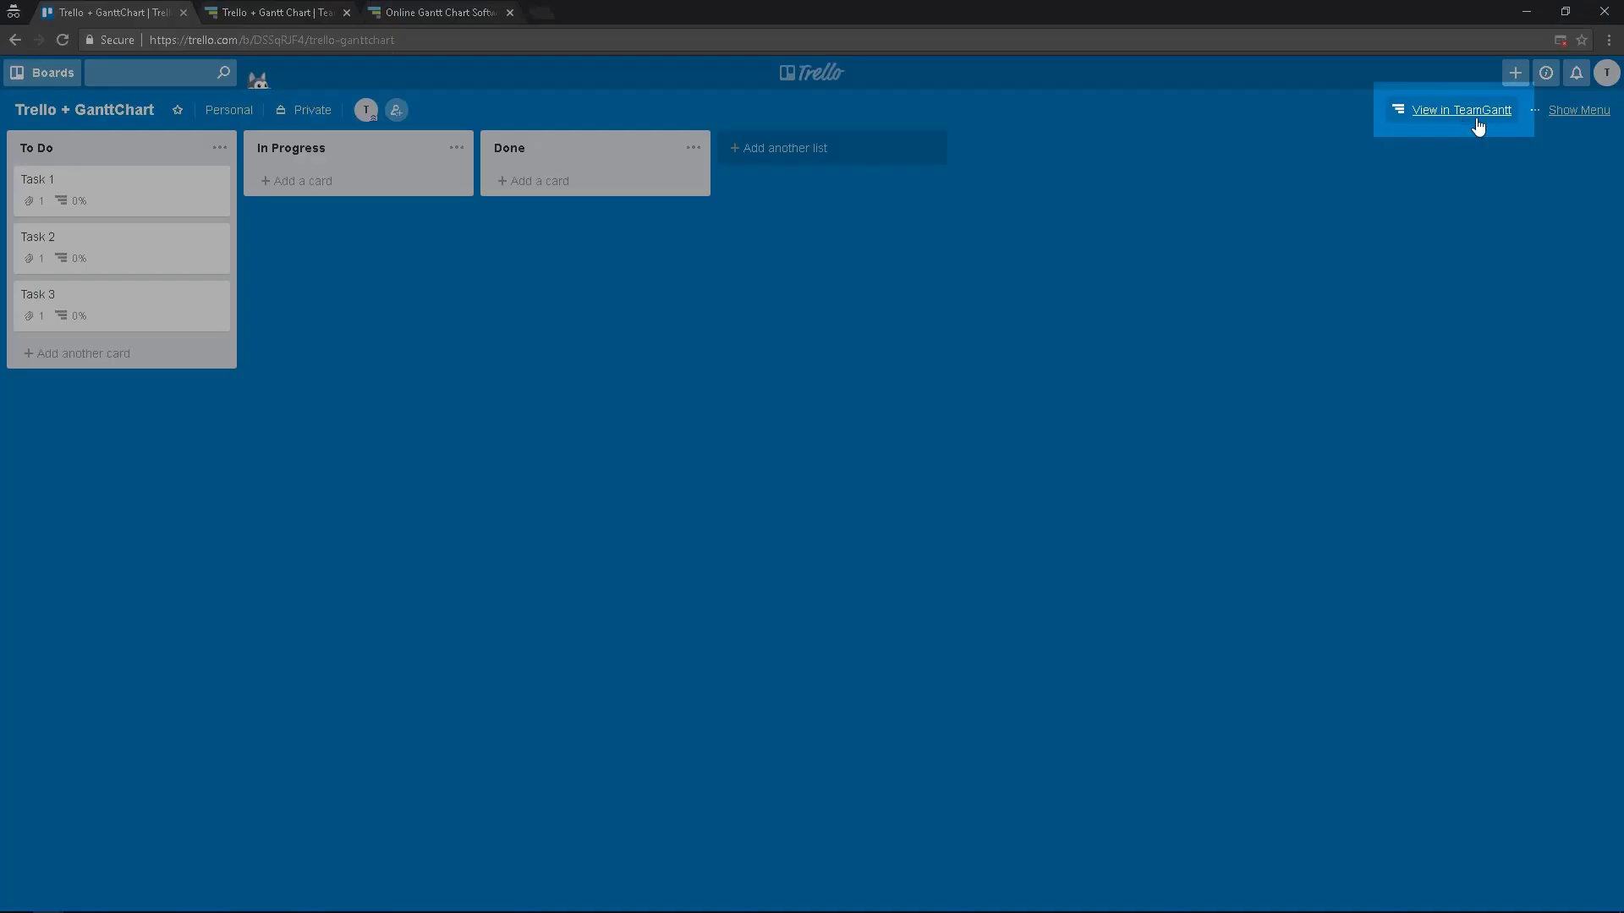
Step: Open the board's tasks in the gantt chart and rename the first group to 'Analysis'
click(1479, 125)
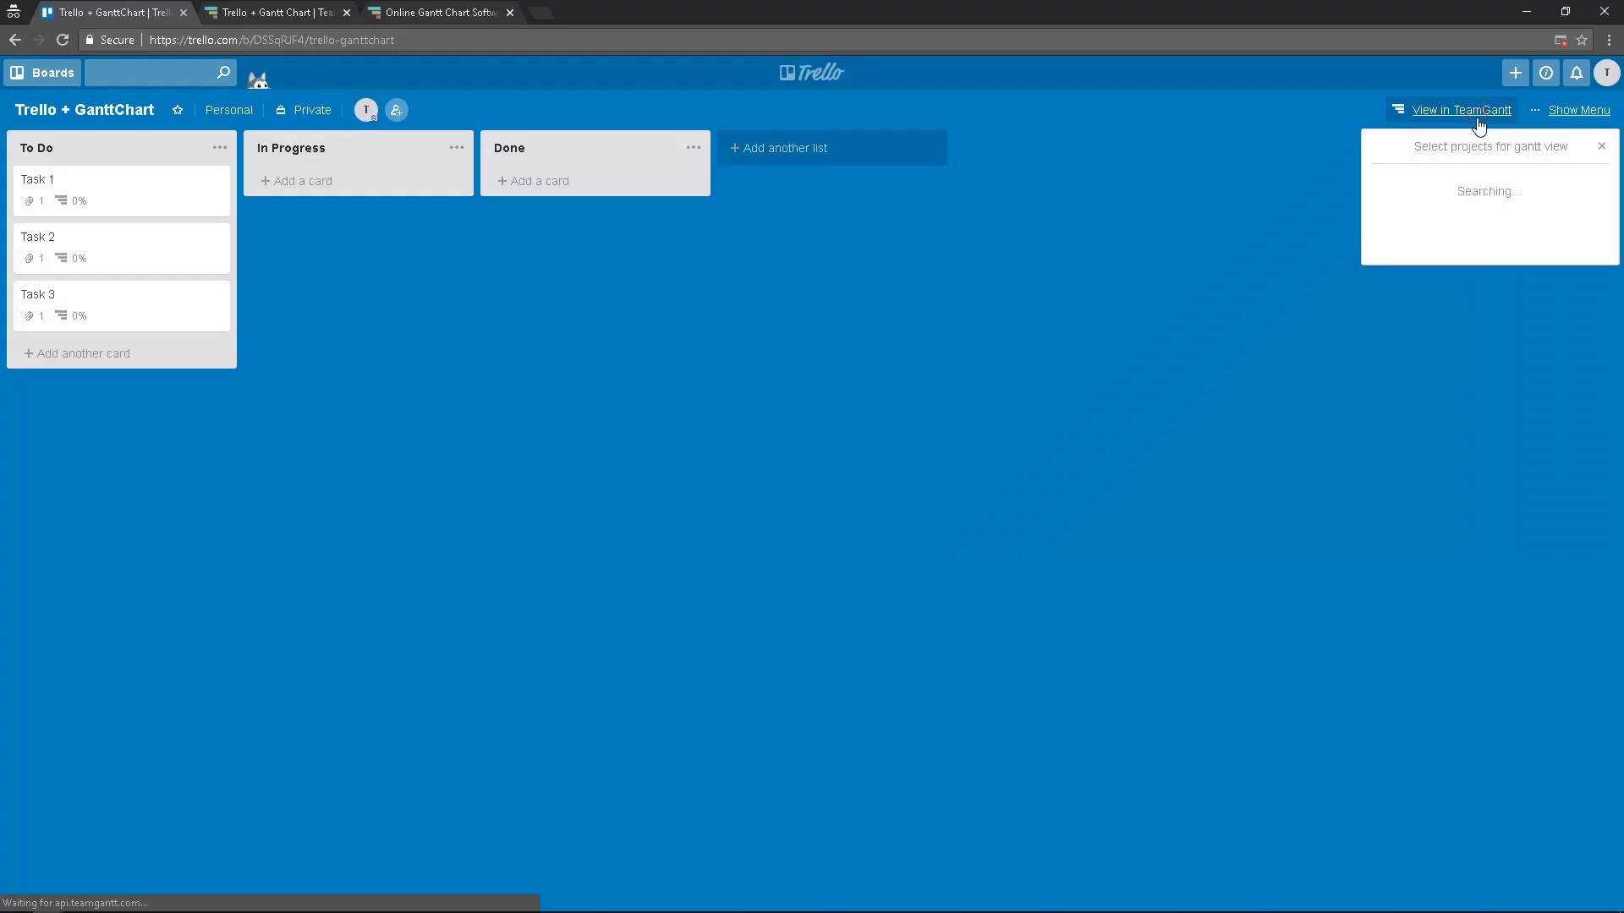
click(1501, 224)
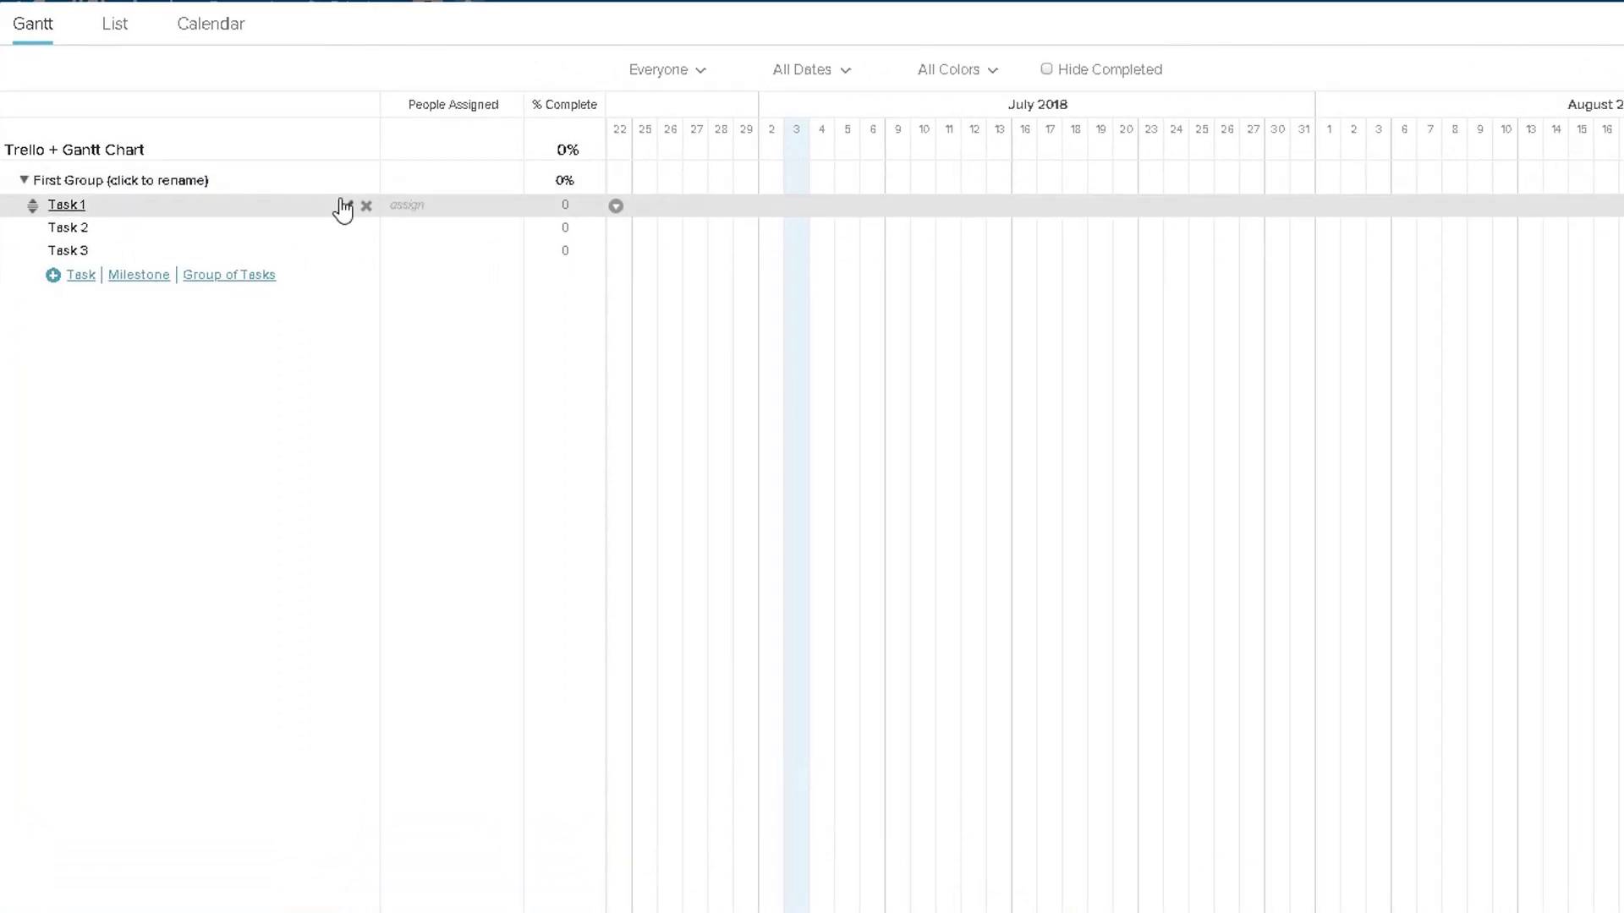
click(347, 182)
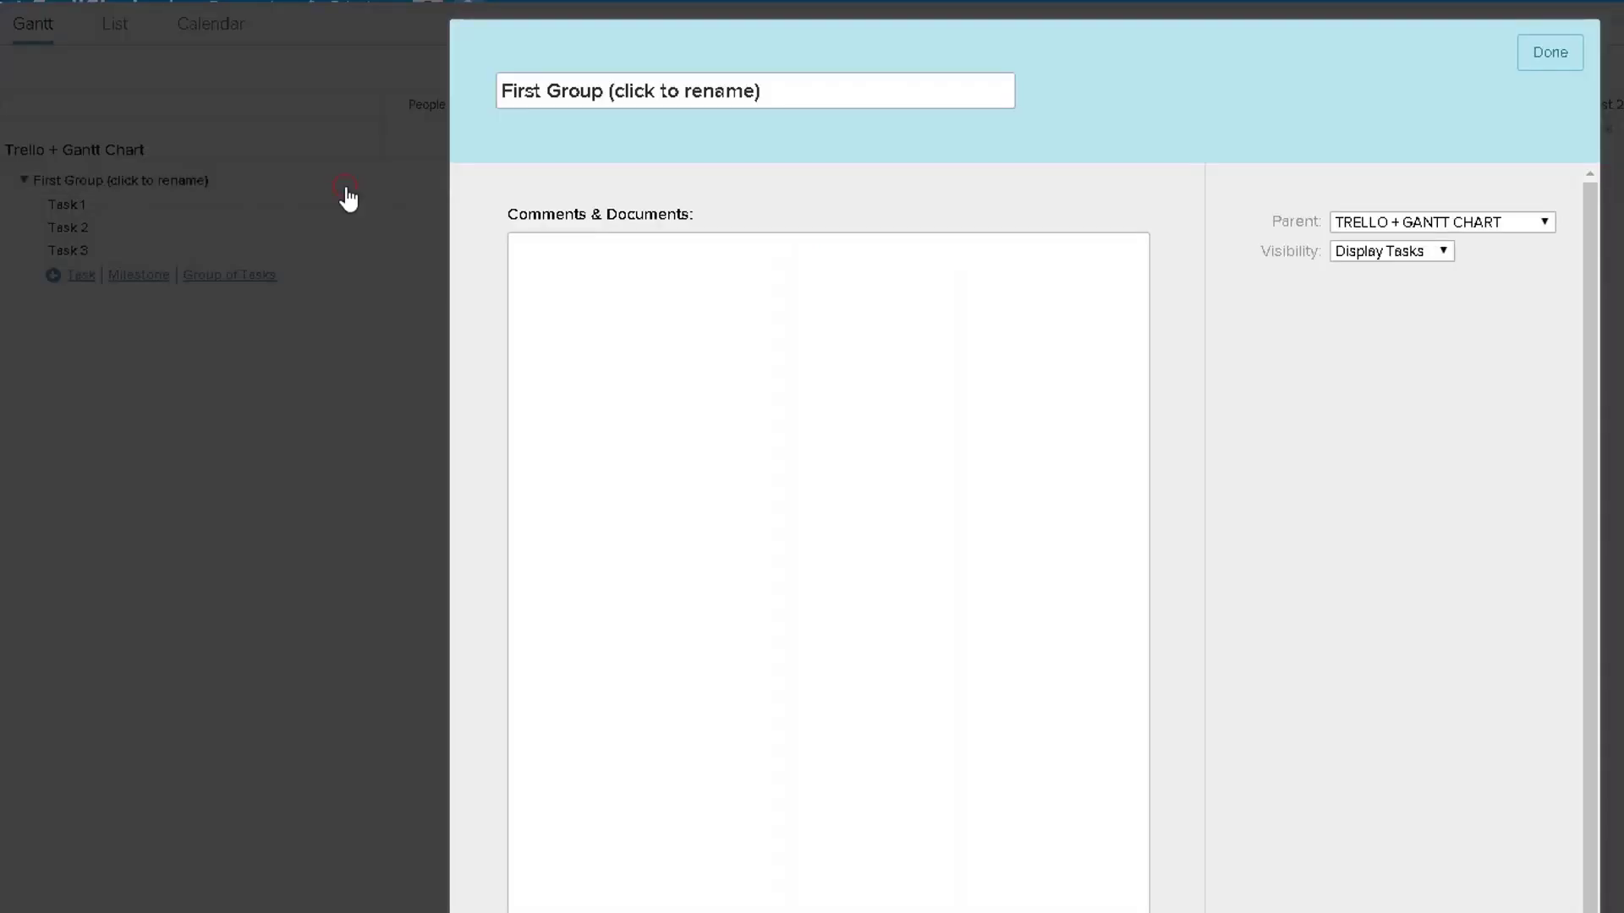
triple_click(852, 94)
text(Analysis)
key(Return)
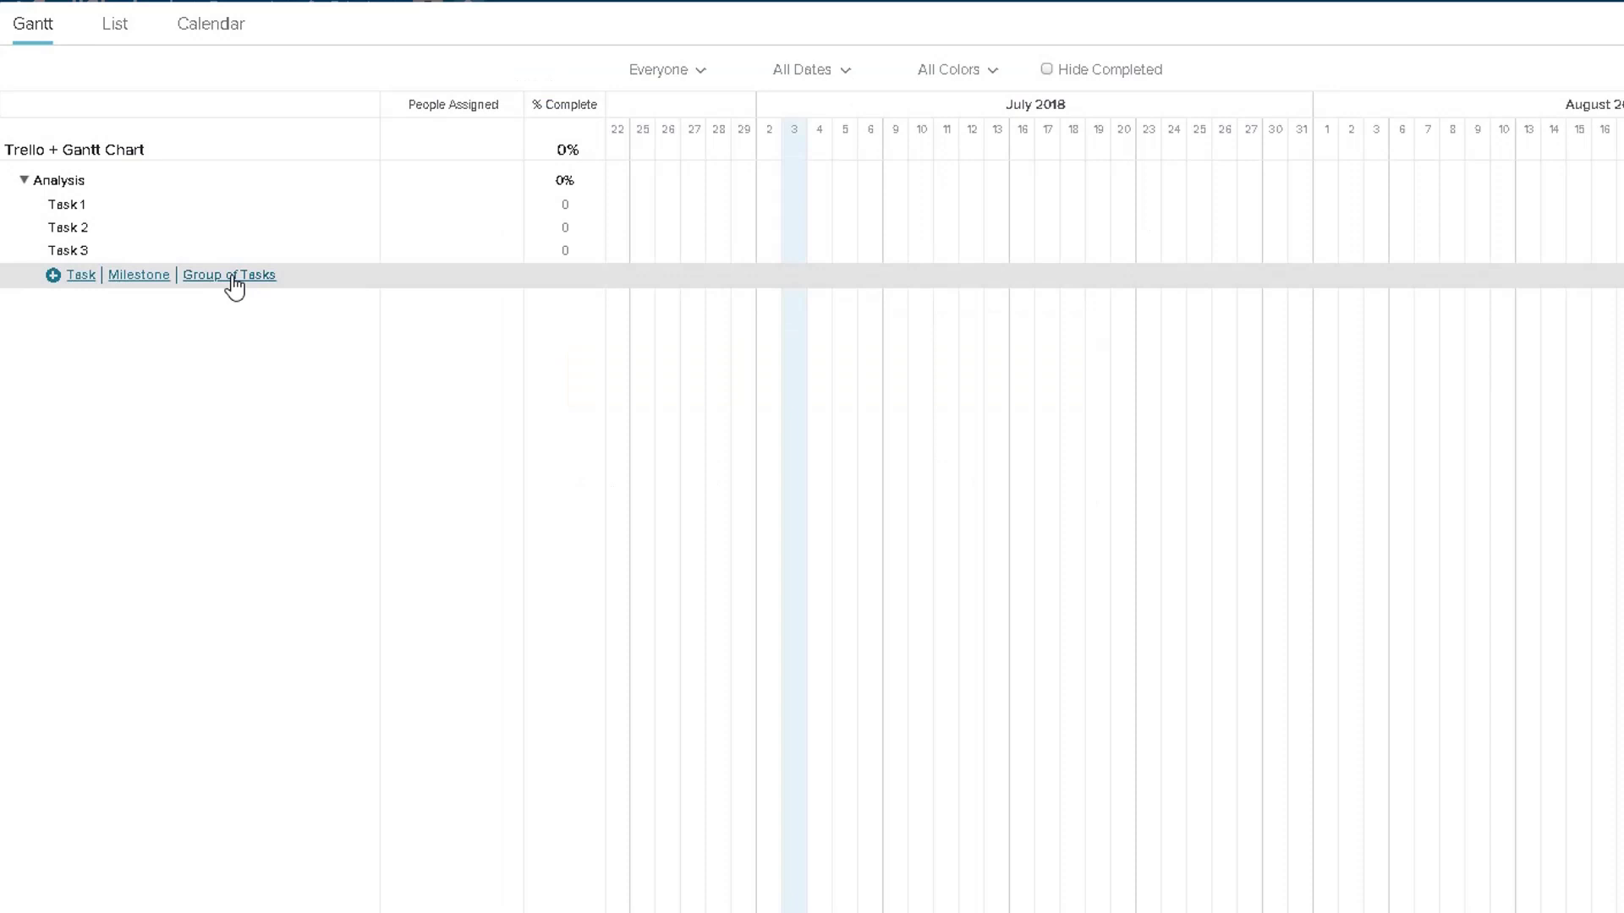
Step: Add two new task groups, 'Dev' and 'QA'
click(232, 281)
text(Dev)
key(Return)
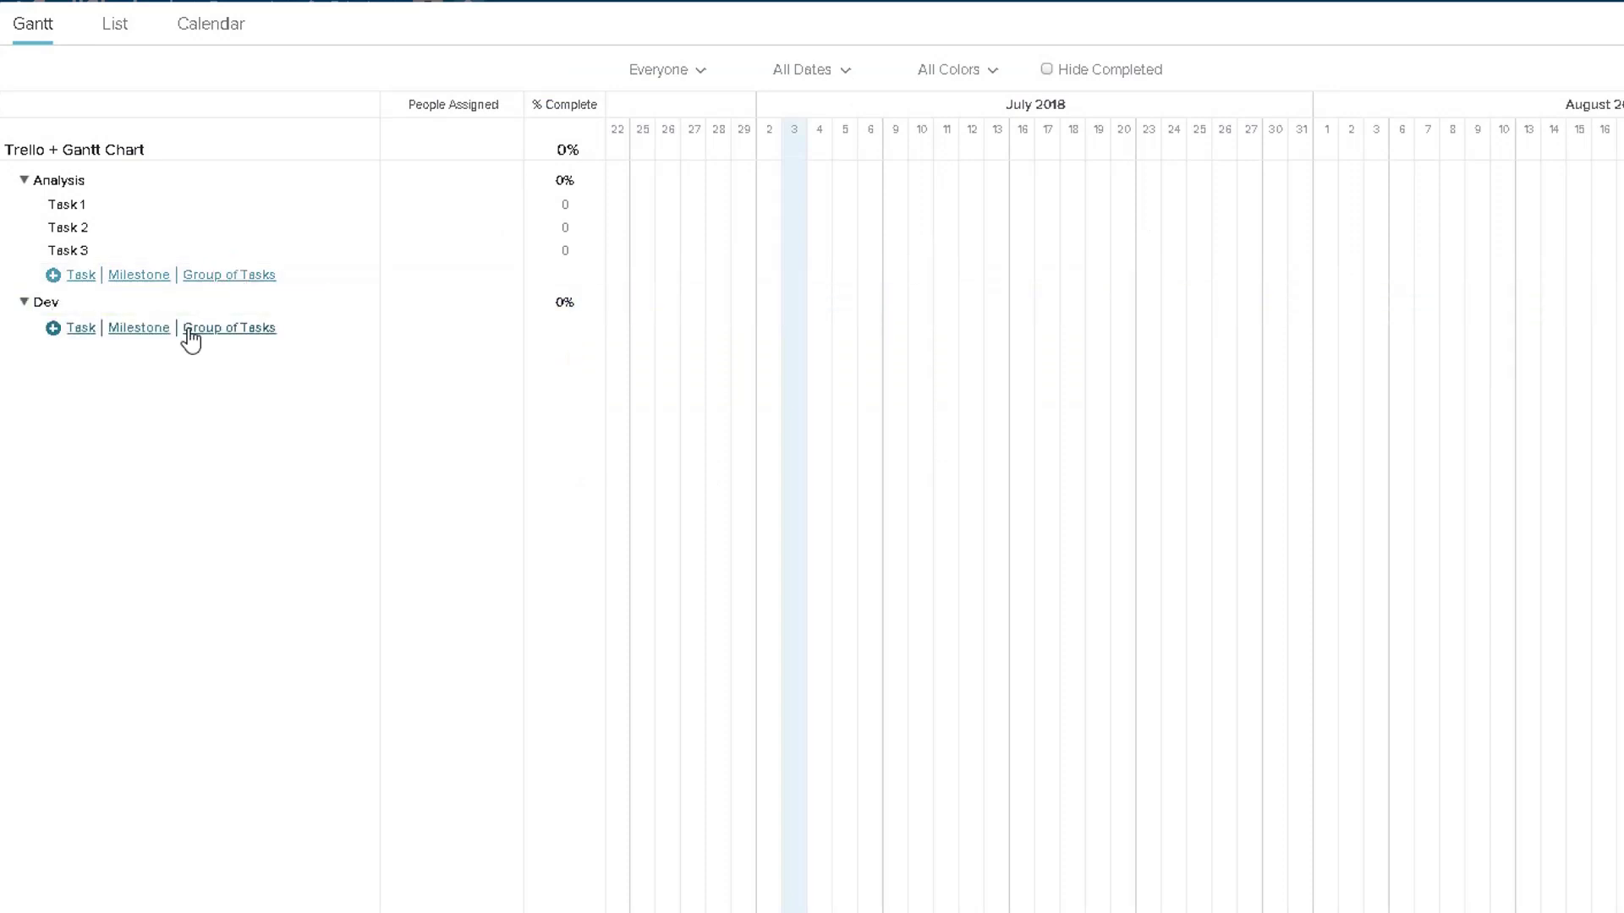
click(235, 331)
text(QA)
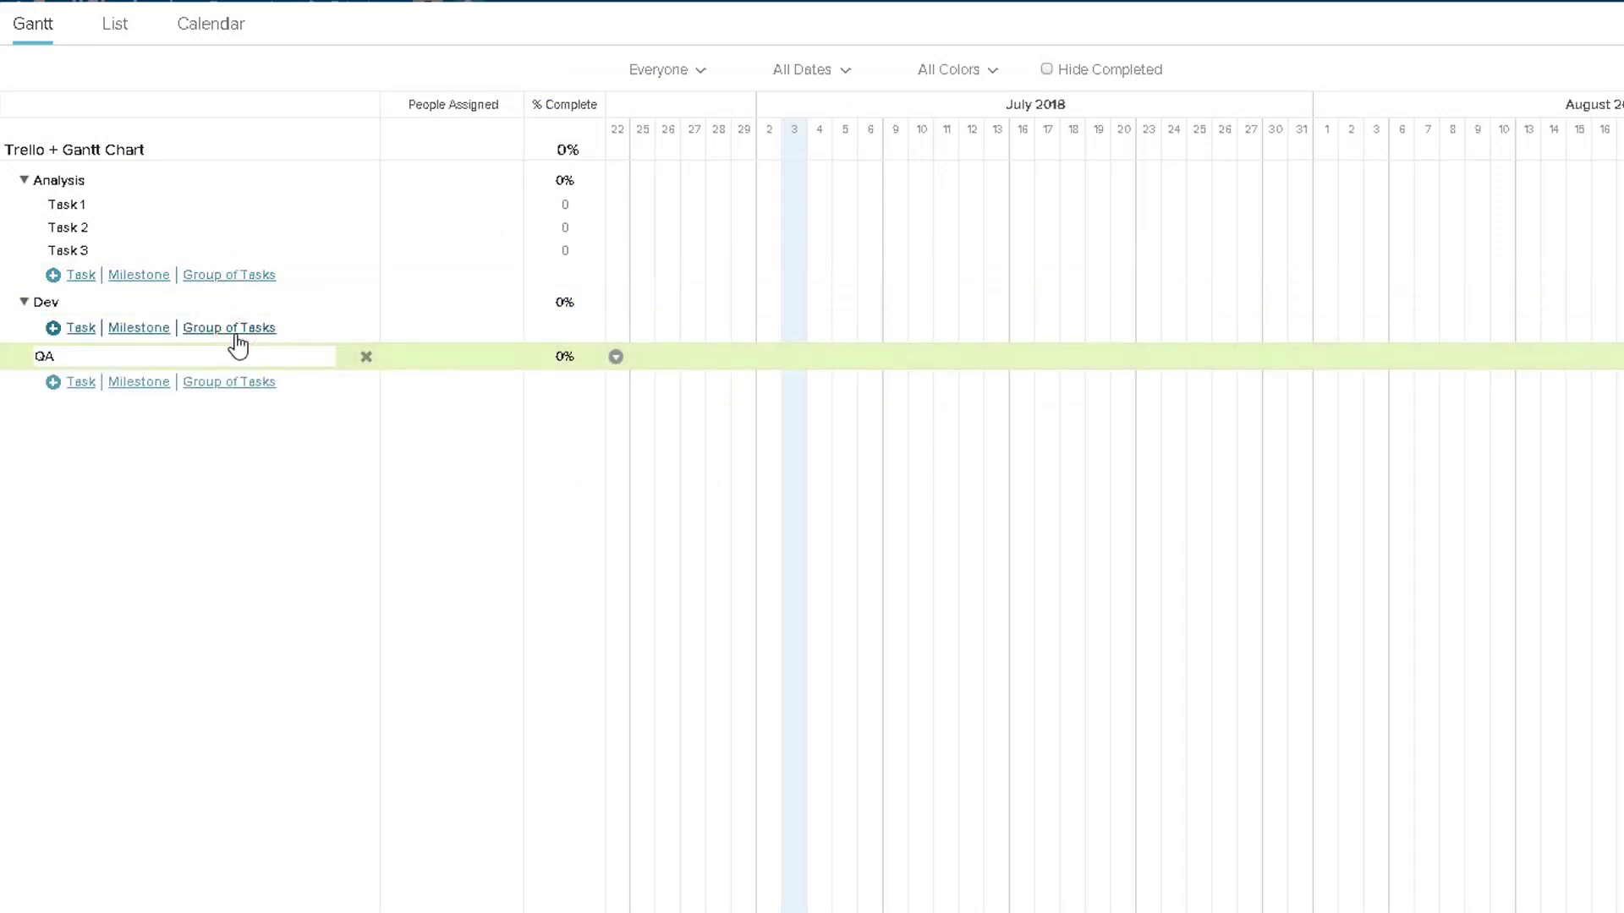
key(Return)
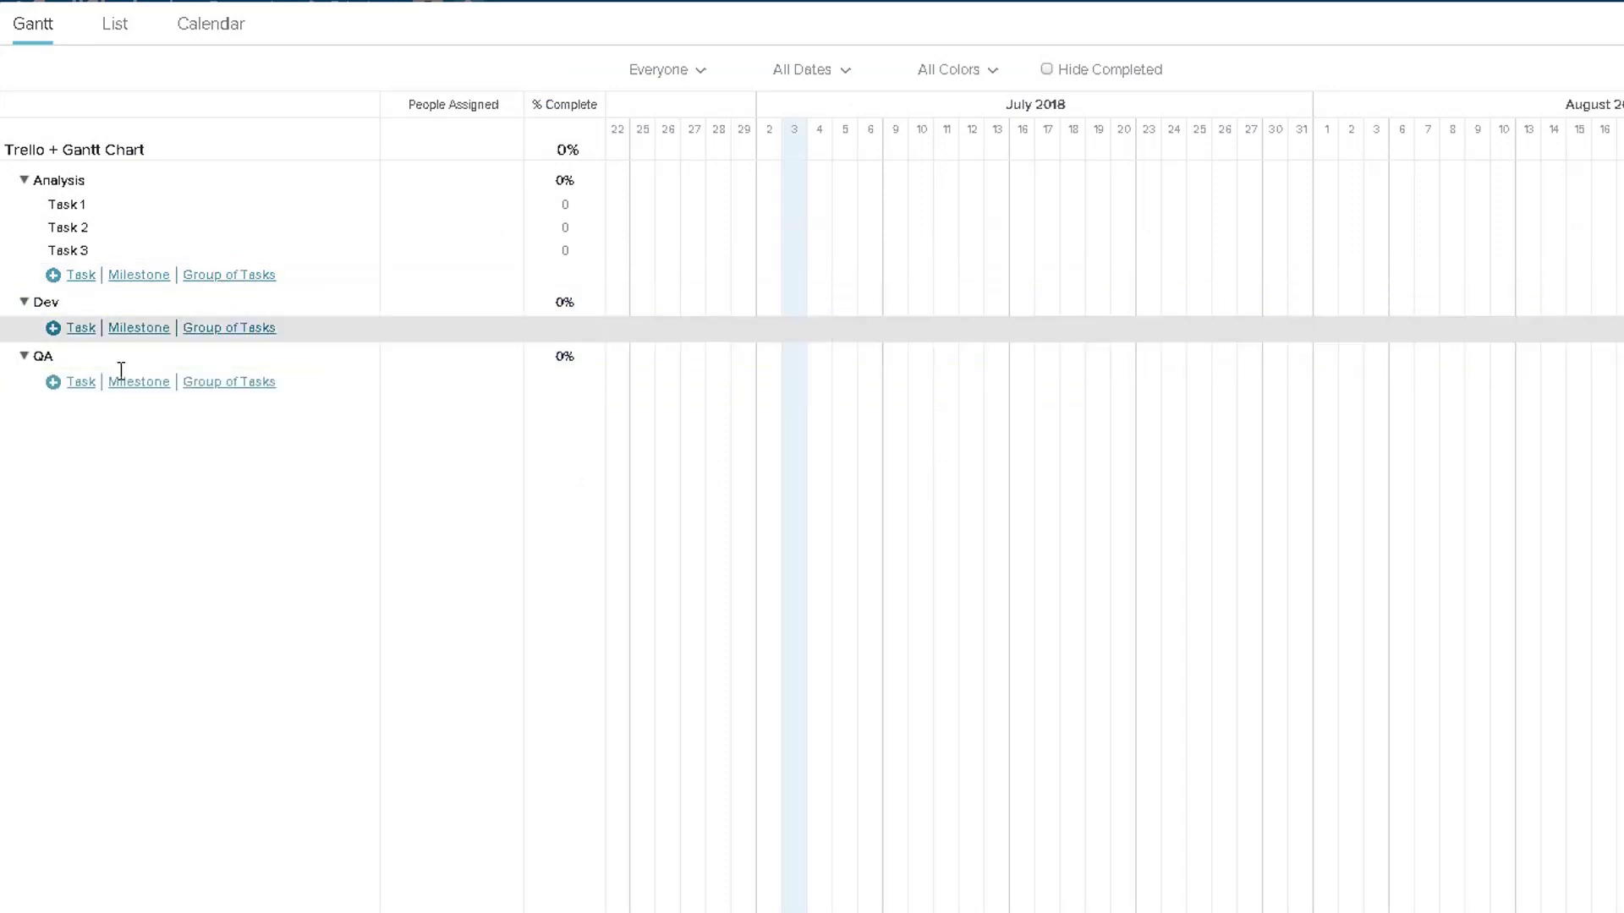
Step: Add tasks Task4 and Task5 under Dev, and Task6 and Task7 under QA
click(78, 334)
text(Task)
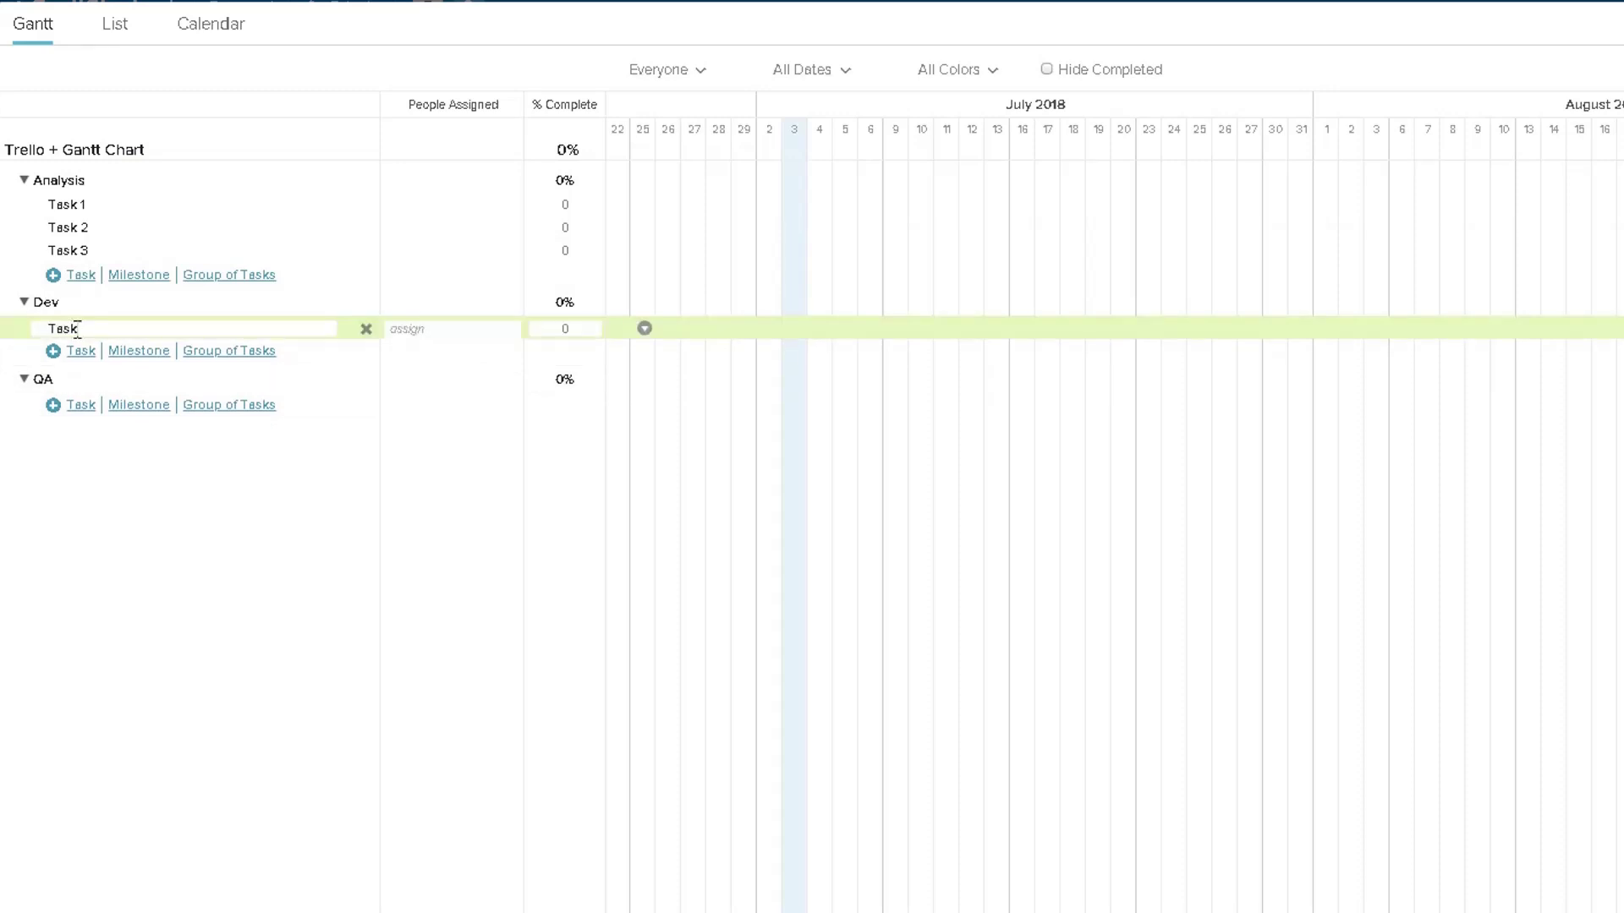
text(4)
key(Return)
text(Tas)
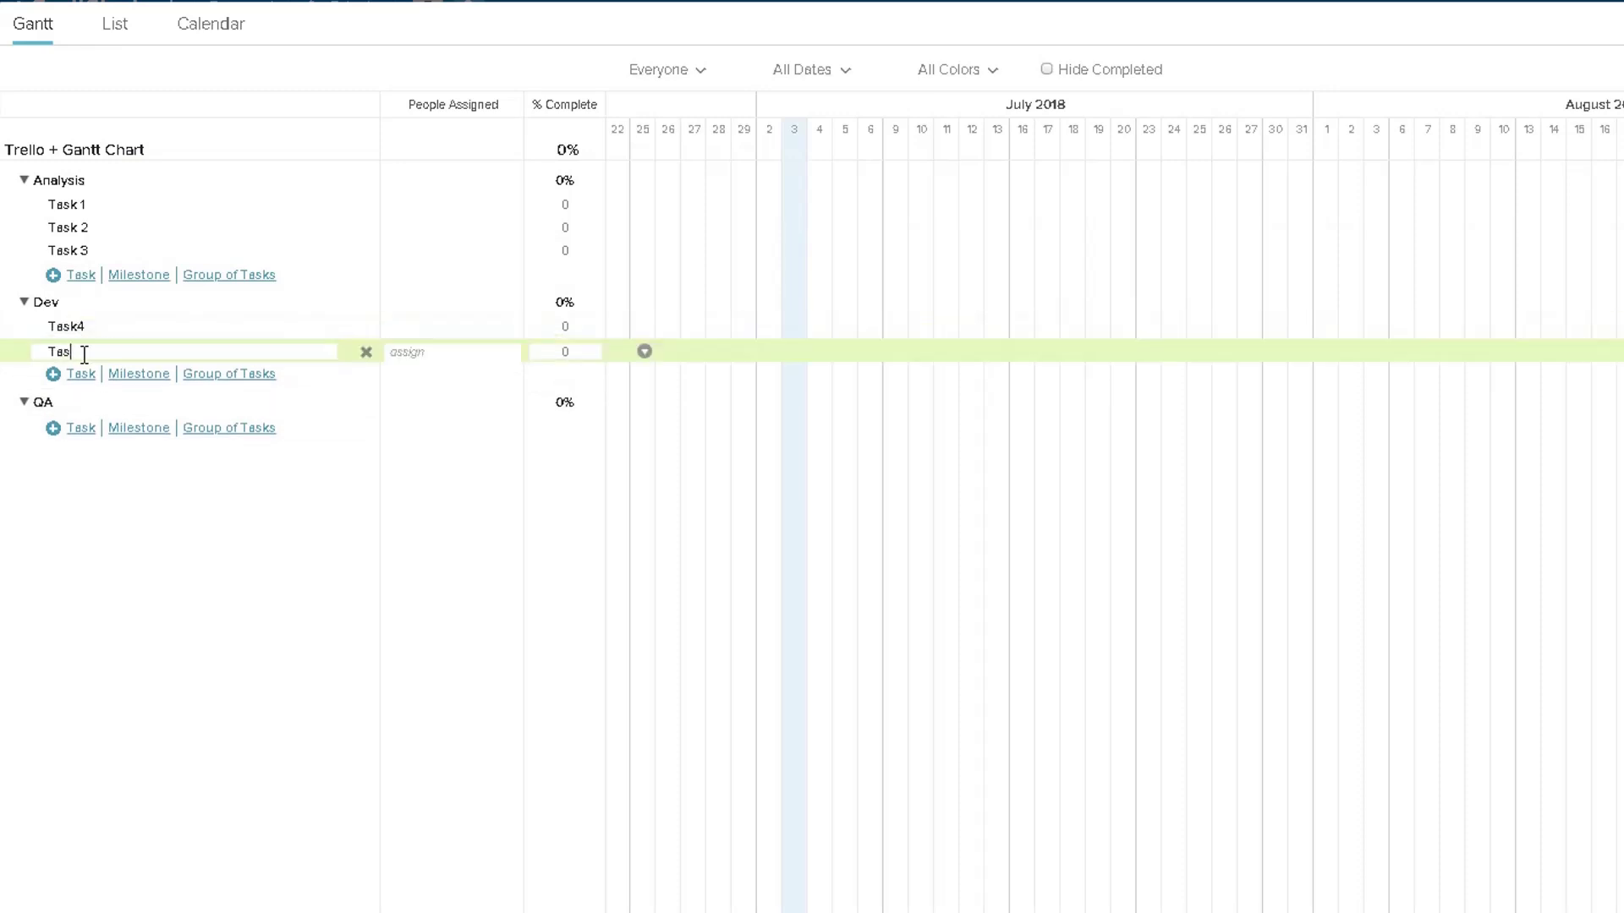
text(k5)
key(Return)
click(81, 427)
text(Task6)
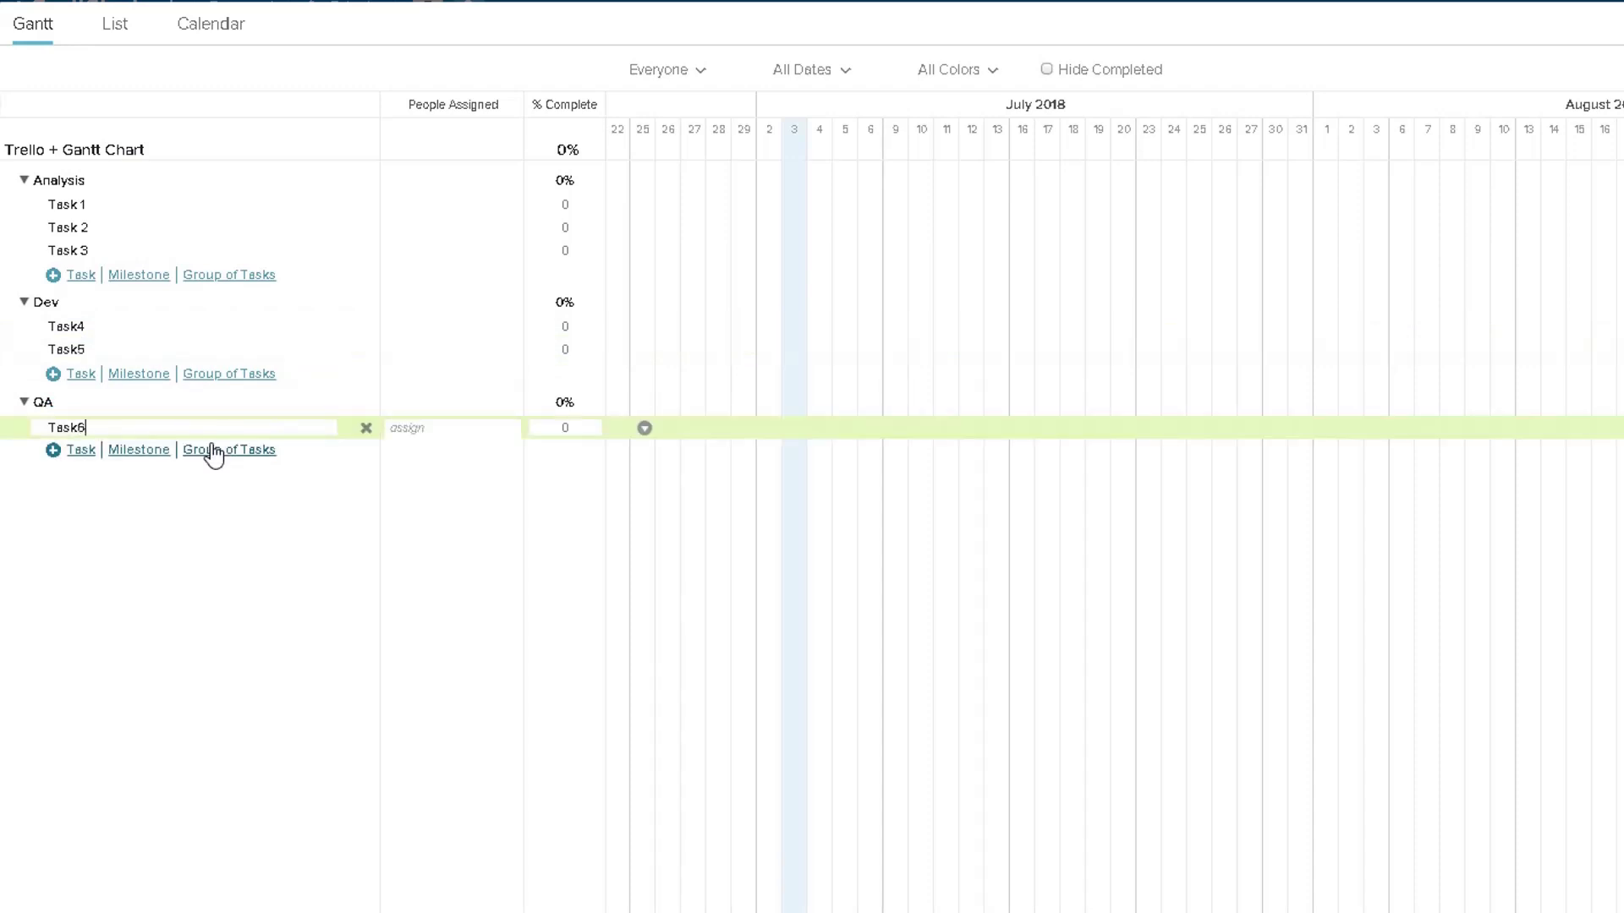
key(Return)
text(Tas)
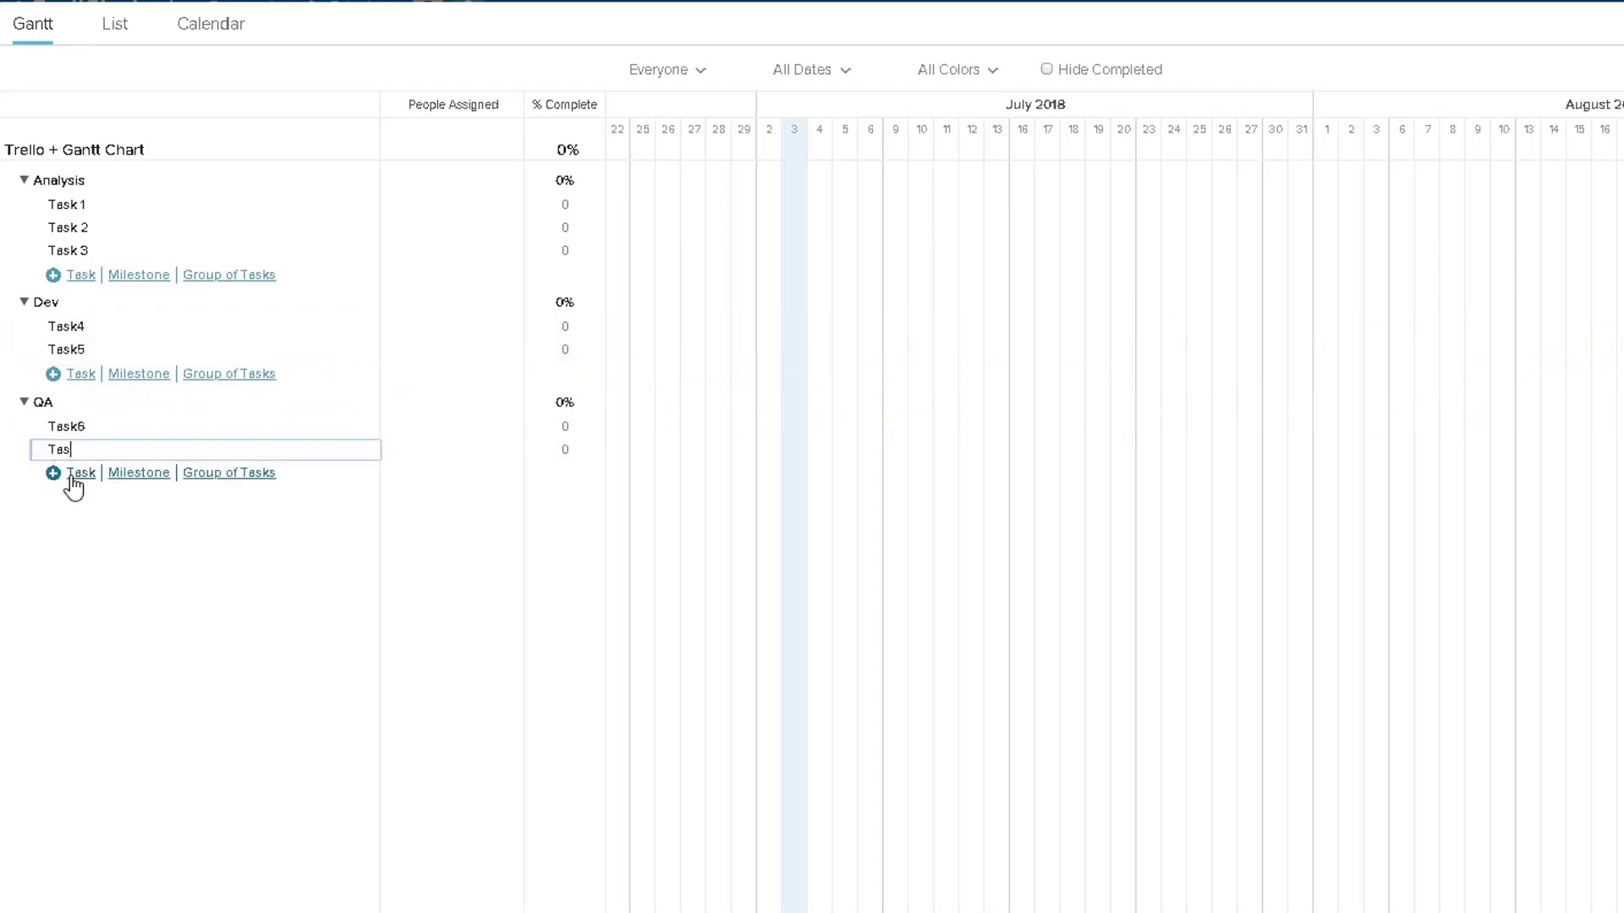
text(k7)
key(Return)
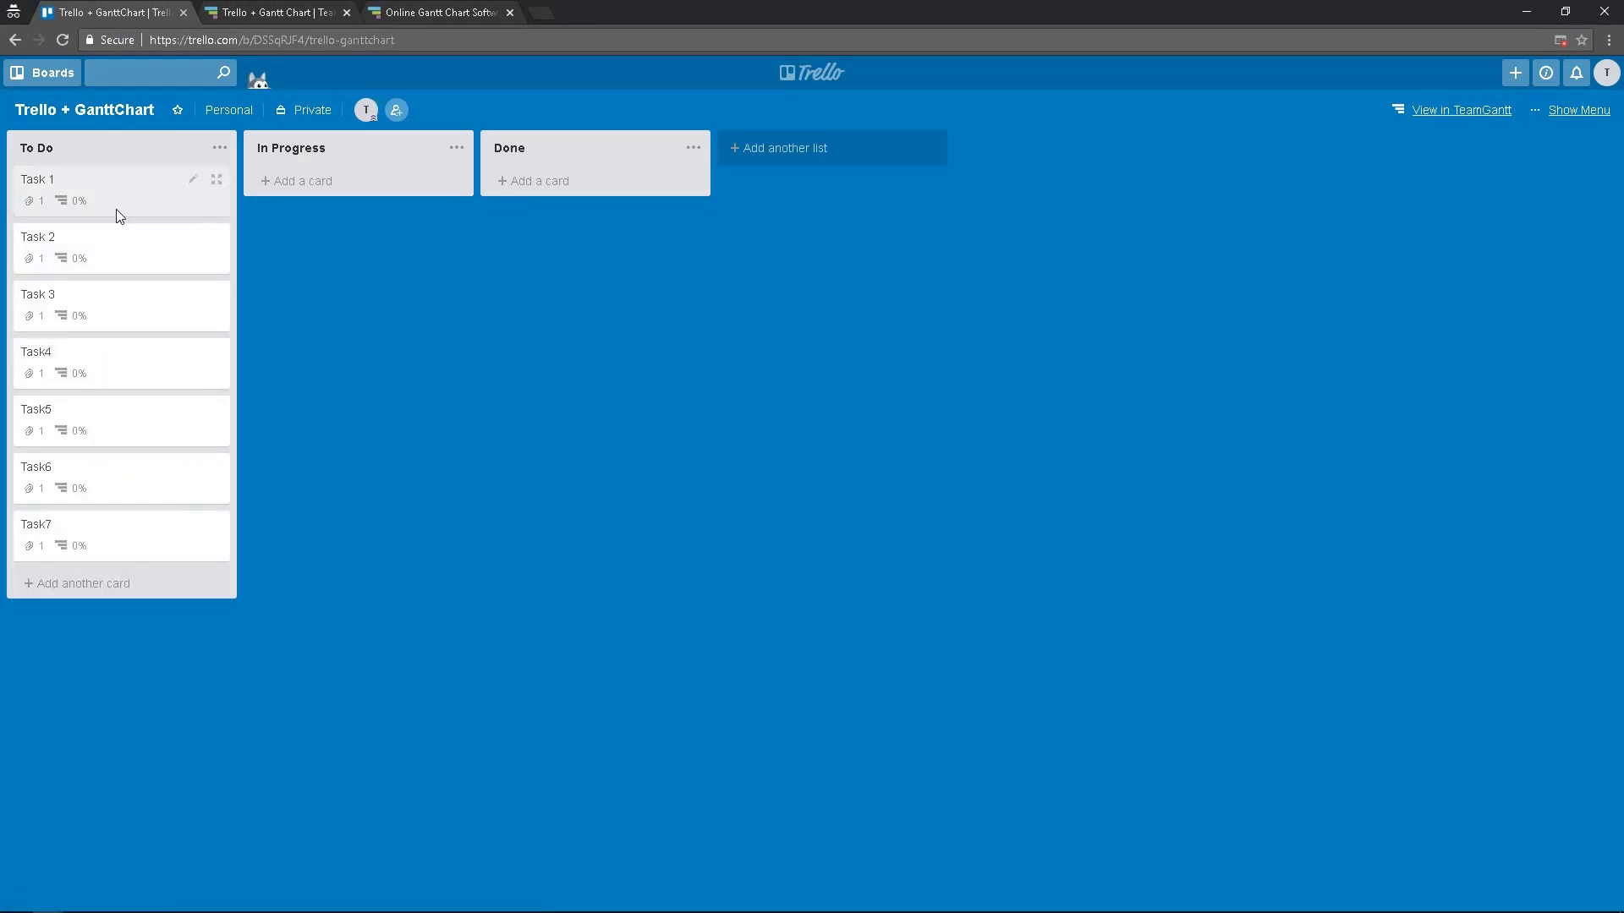
Step: Open the Task 1 card to check its TeamGantt section, then close it
click(122, 205)
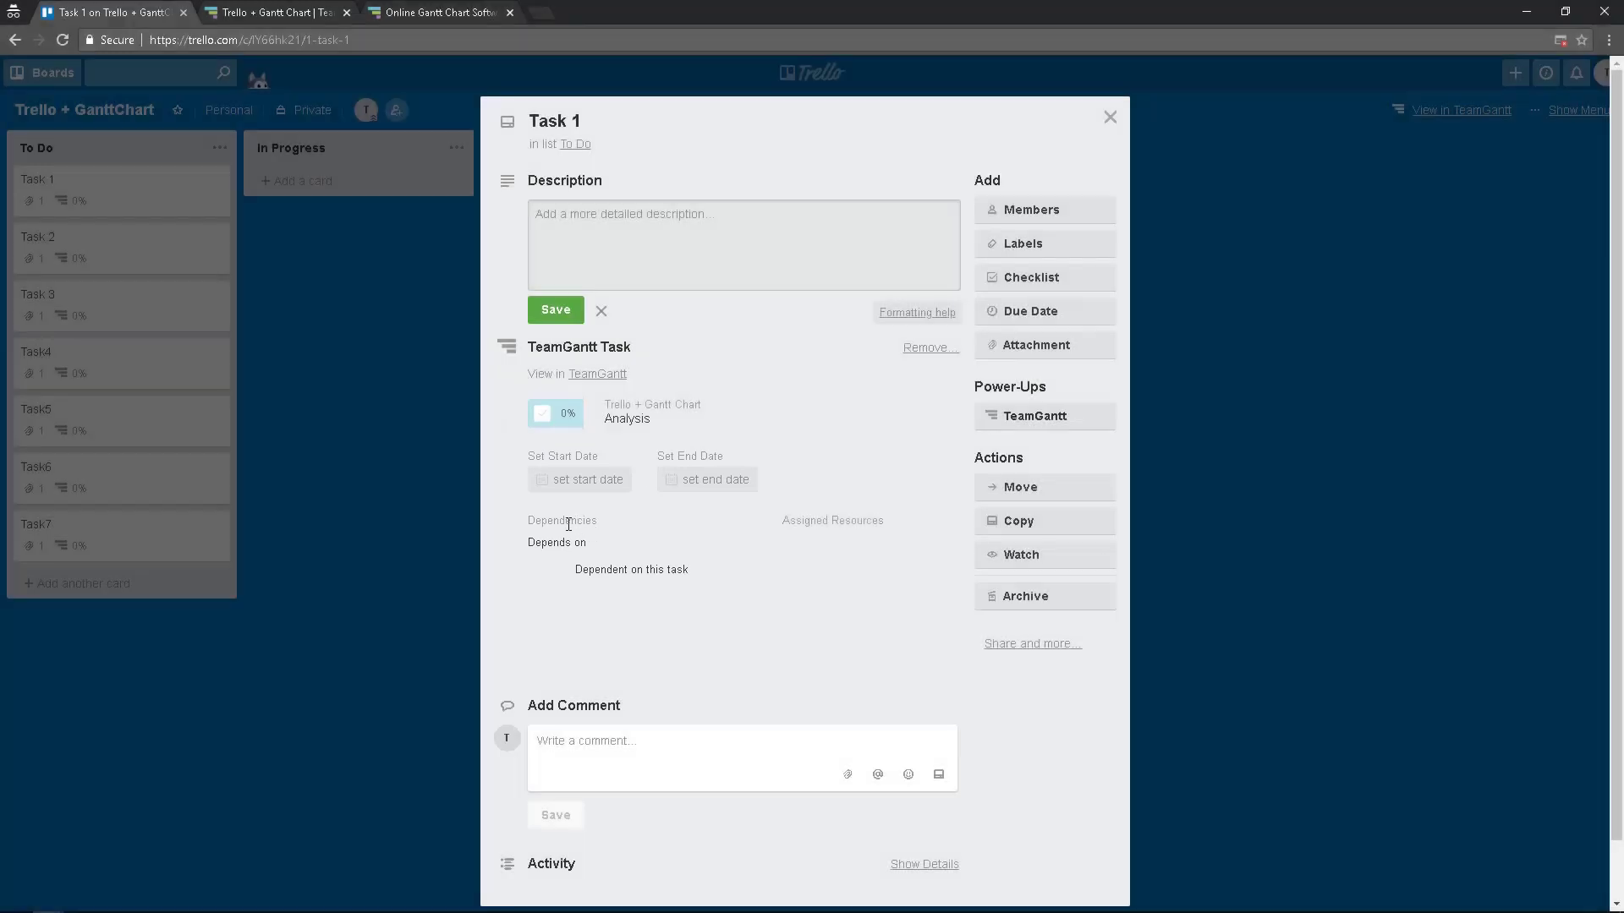
key(Escape)
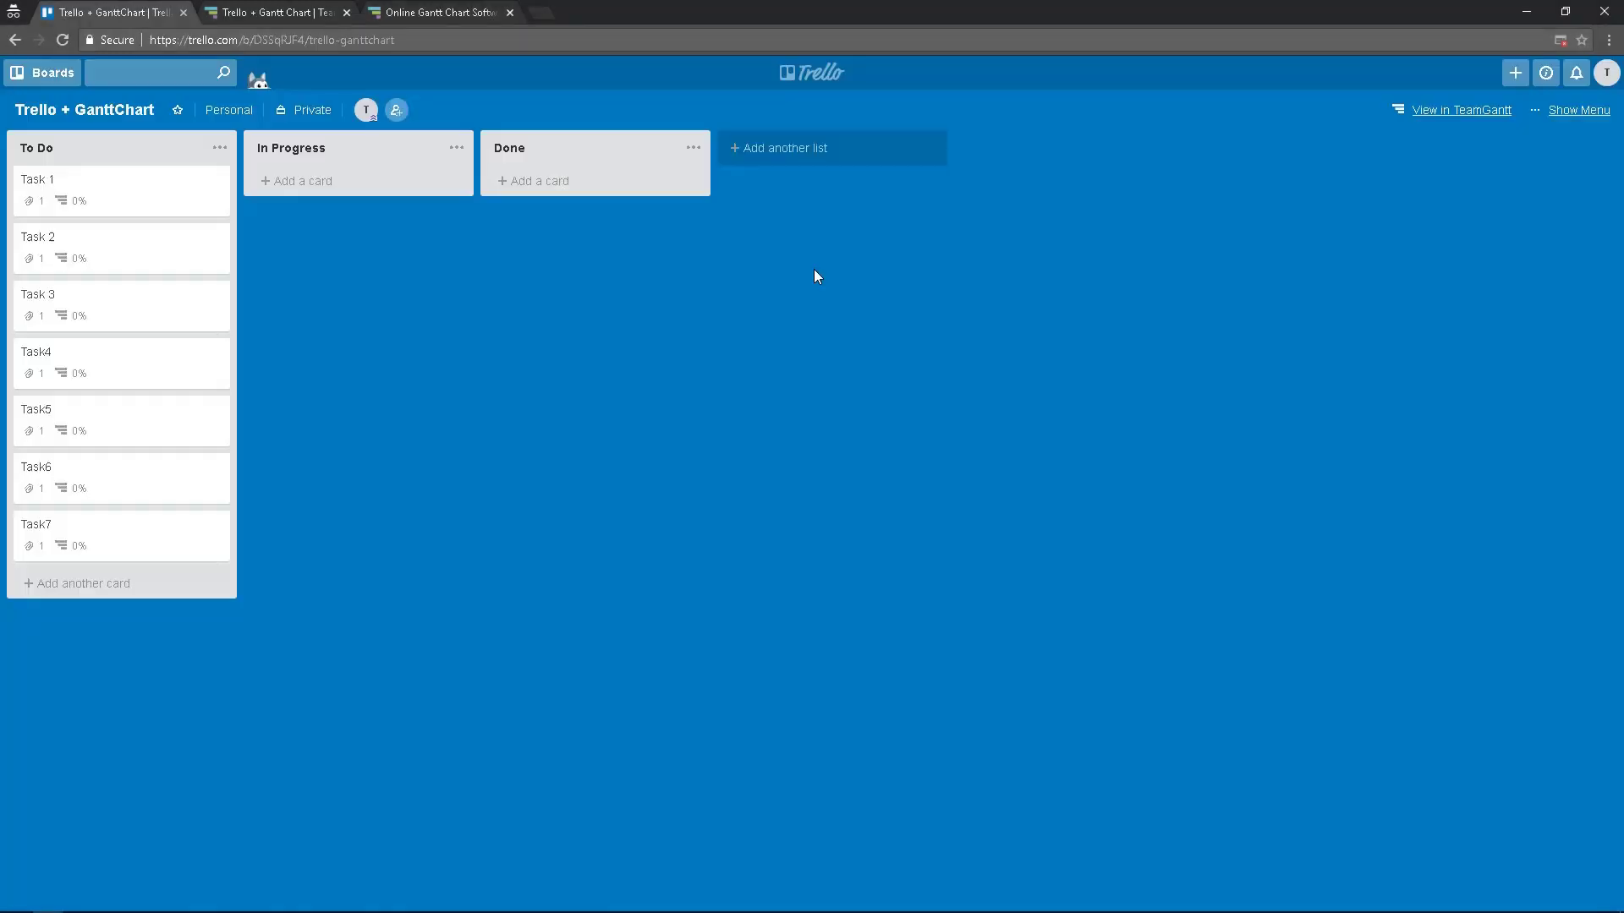
Step: Draw dated bars for the tasks spanning late June to mid-July 2018 on the timeline
click(1440, 119)
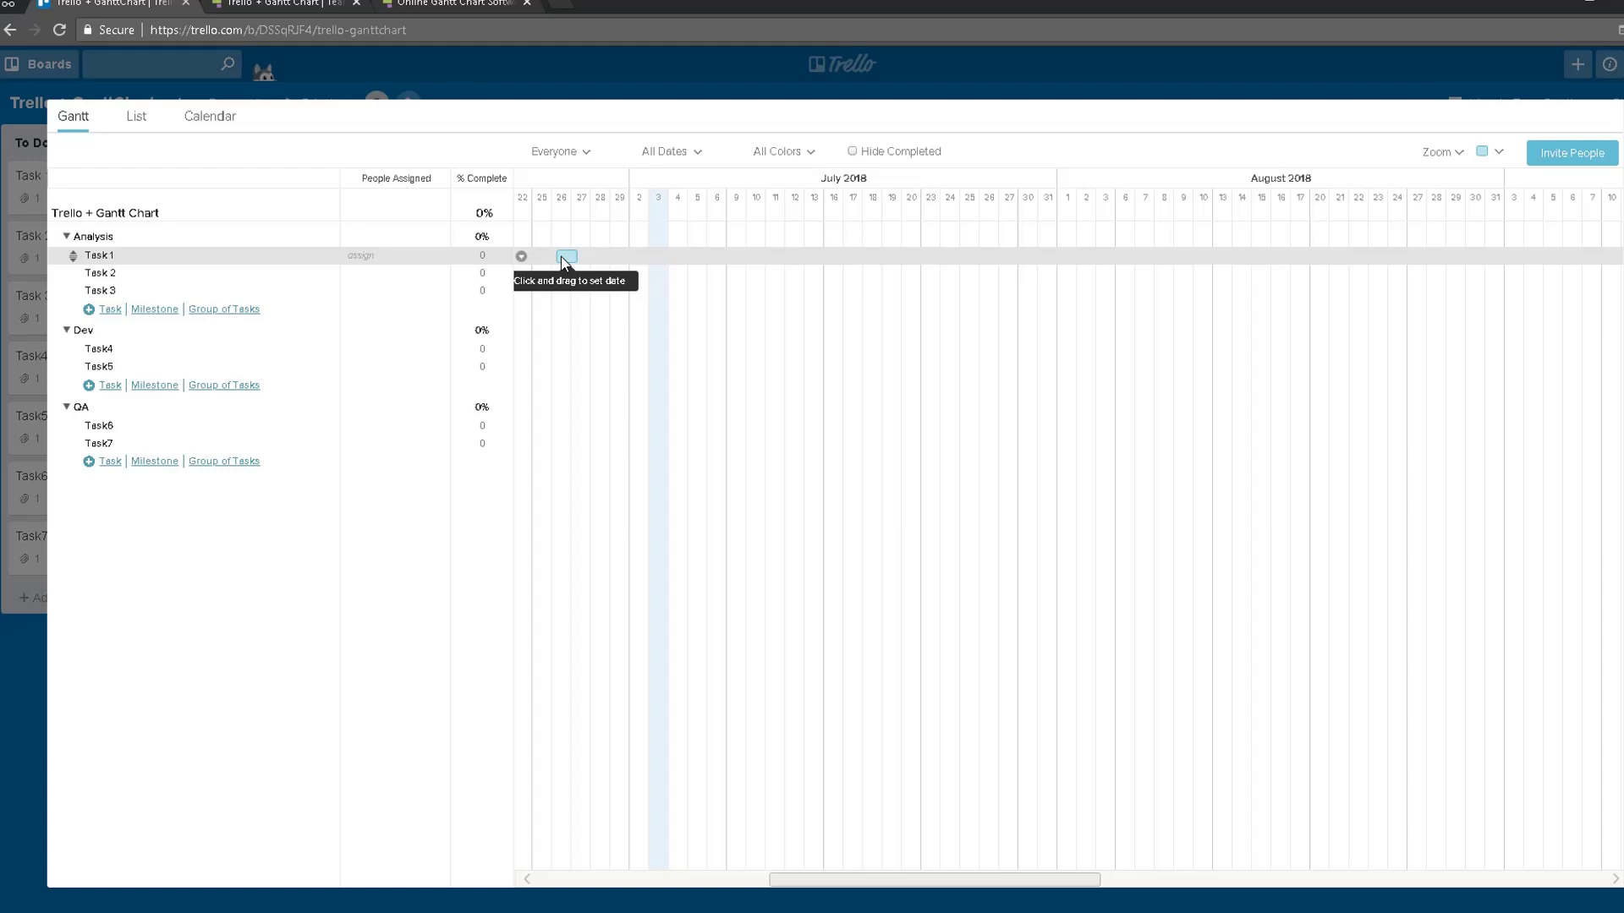
drag(841, 258, 1205, 325)
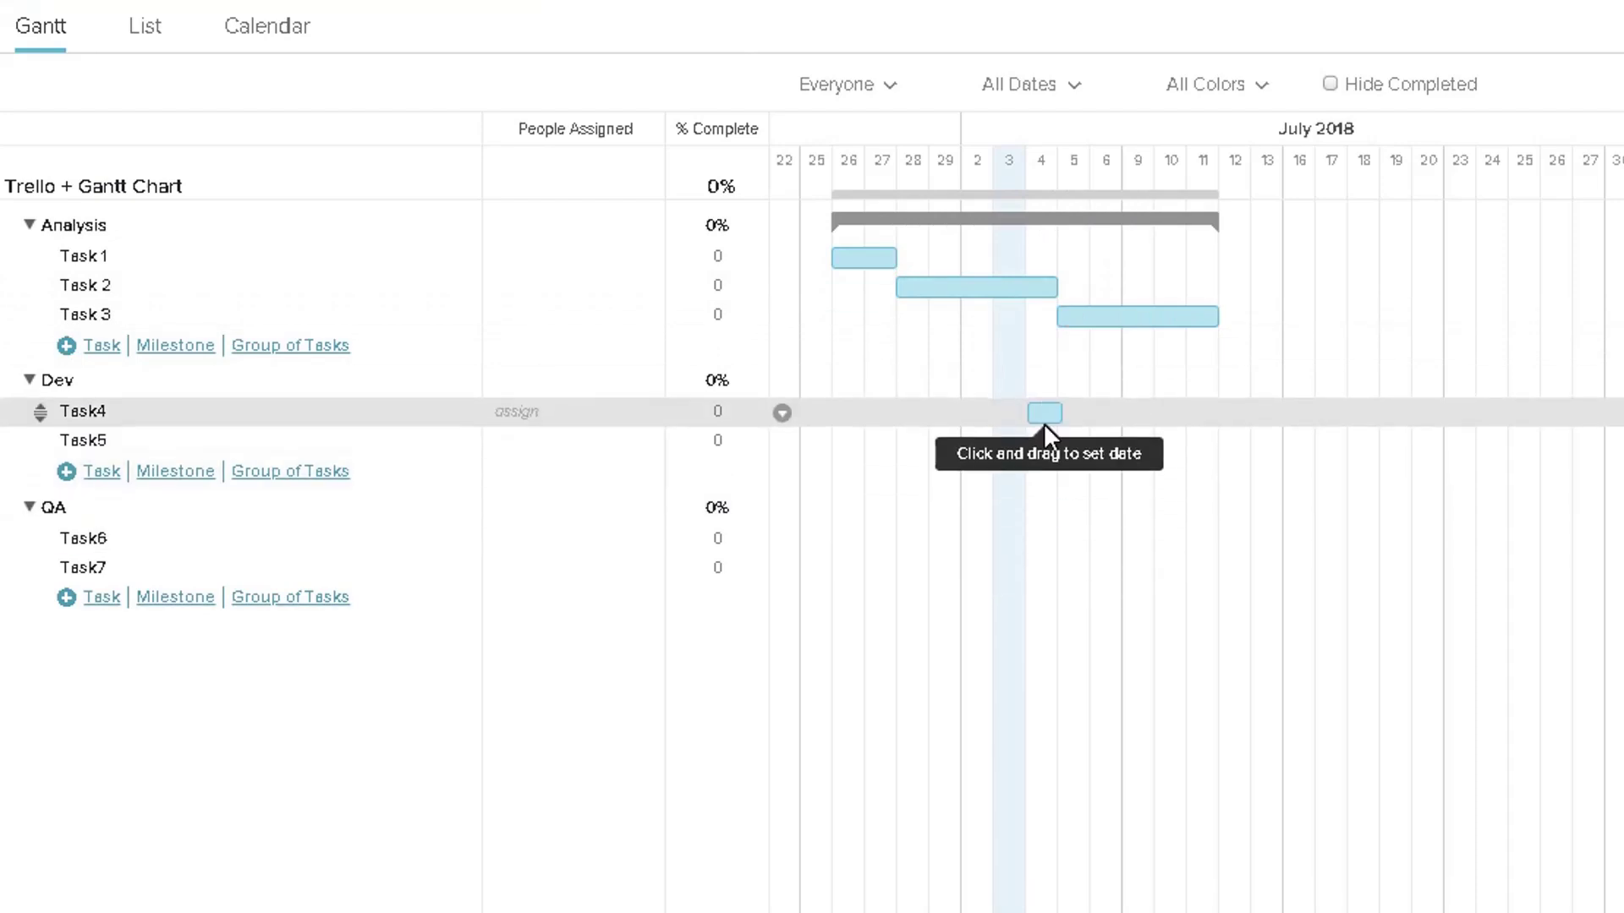
drag(1043, 417, 1268, 446)
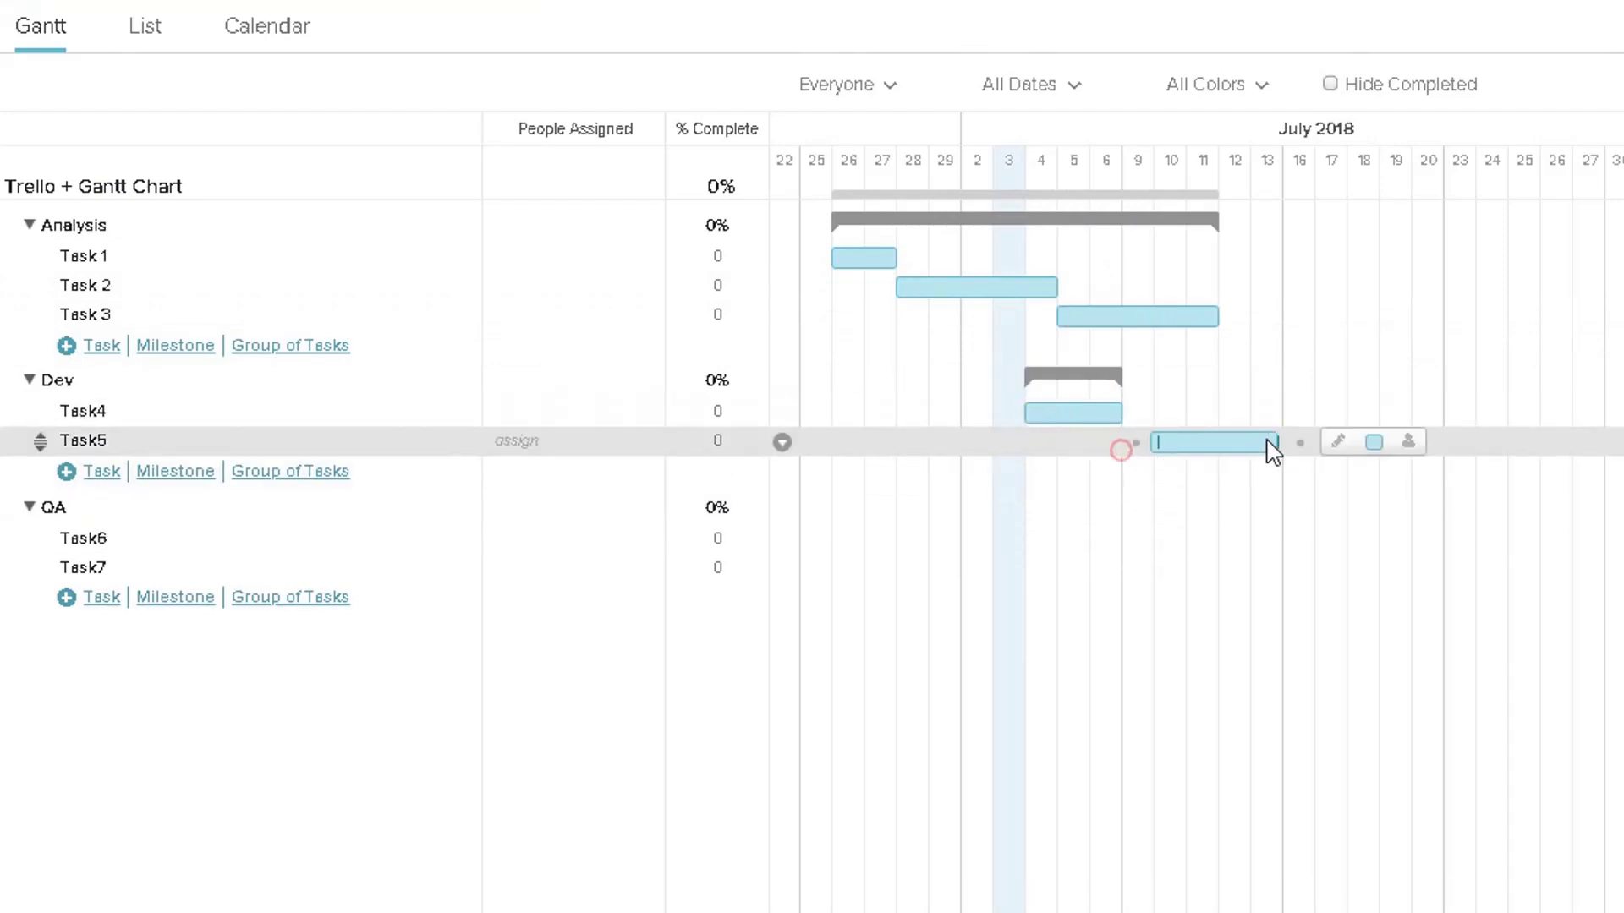
drag(1072, 538, 1328, 578)
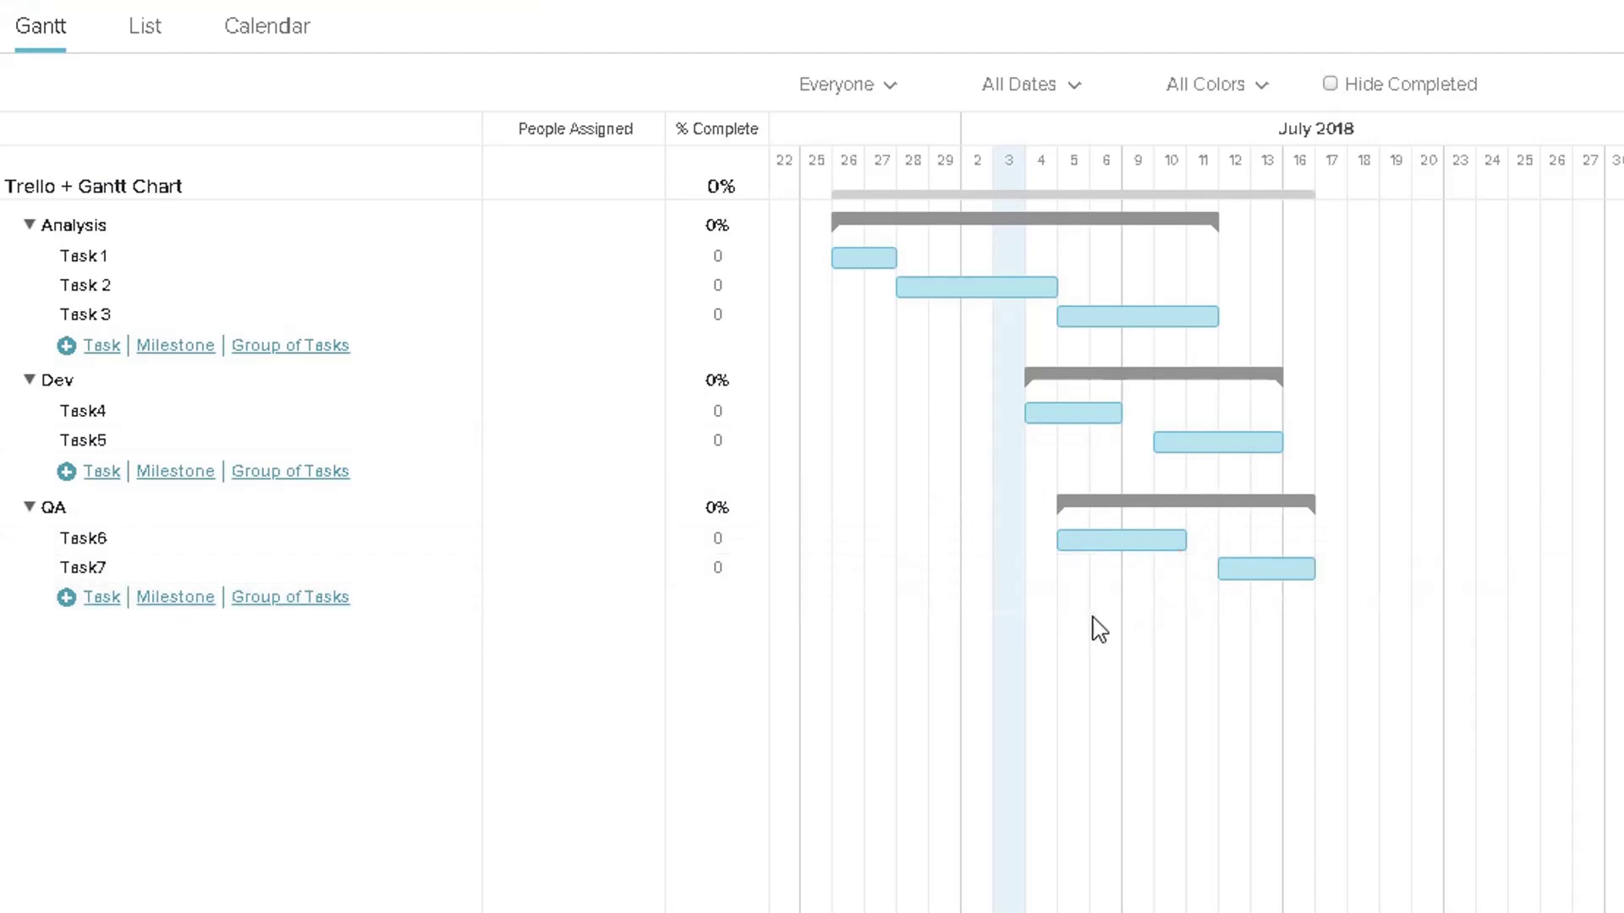
mouse_move(912, 265)
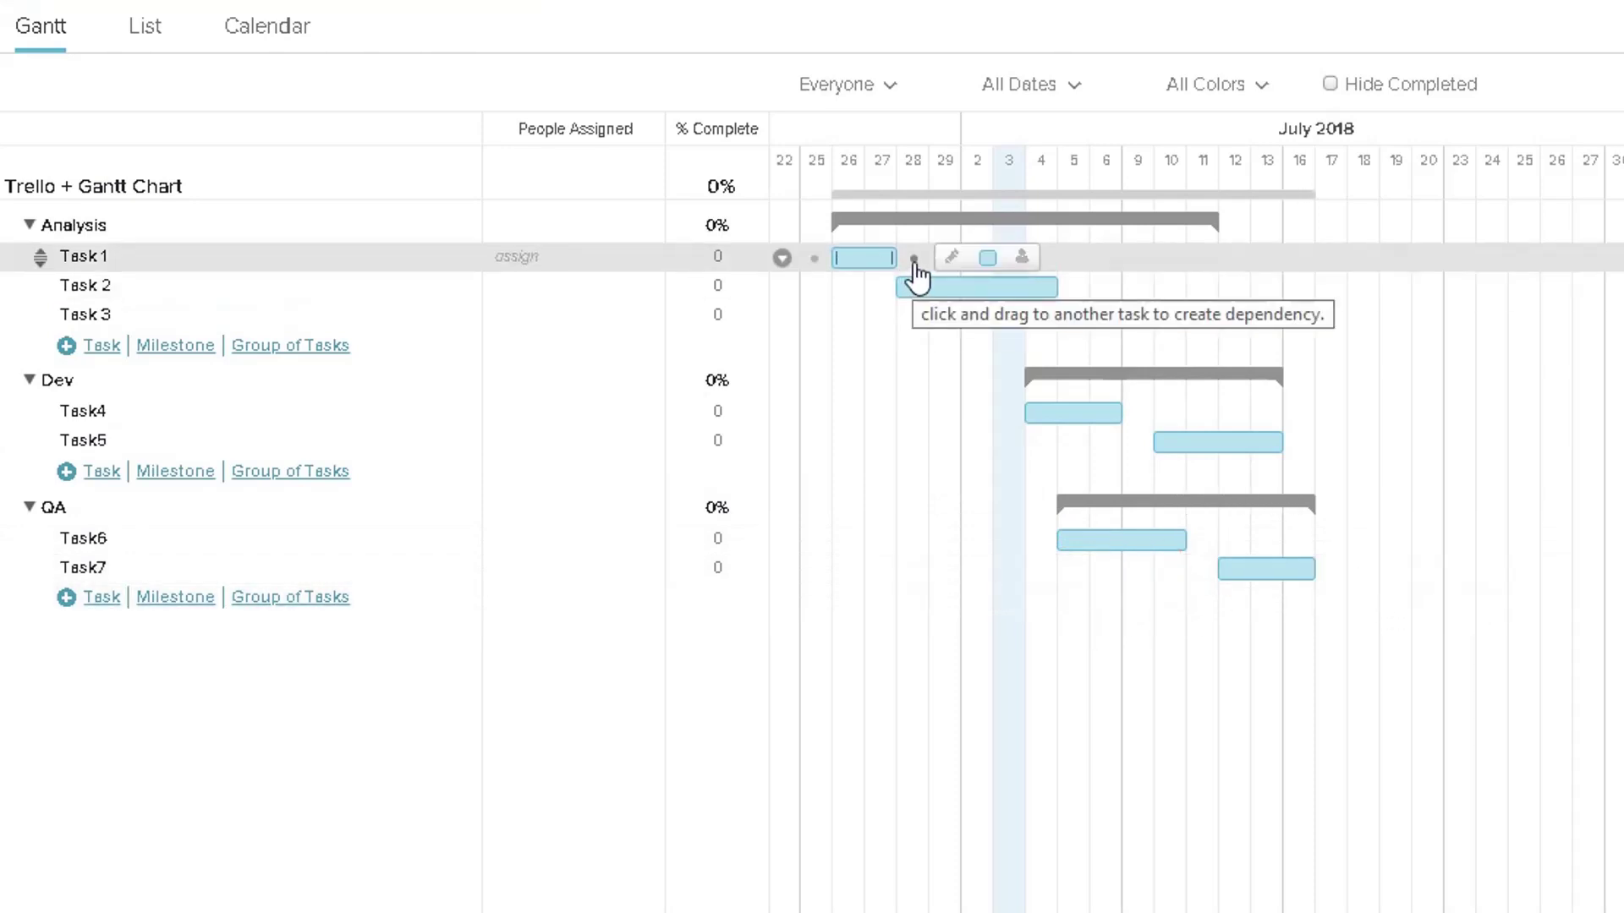
Step: Link Task 2, Task 3 and Task4 as dependents of their preceding tasks
drag(913, 260, 903, 282)
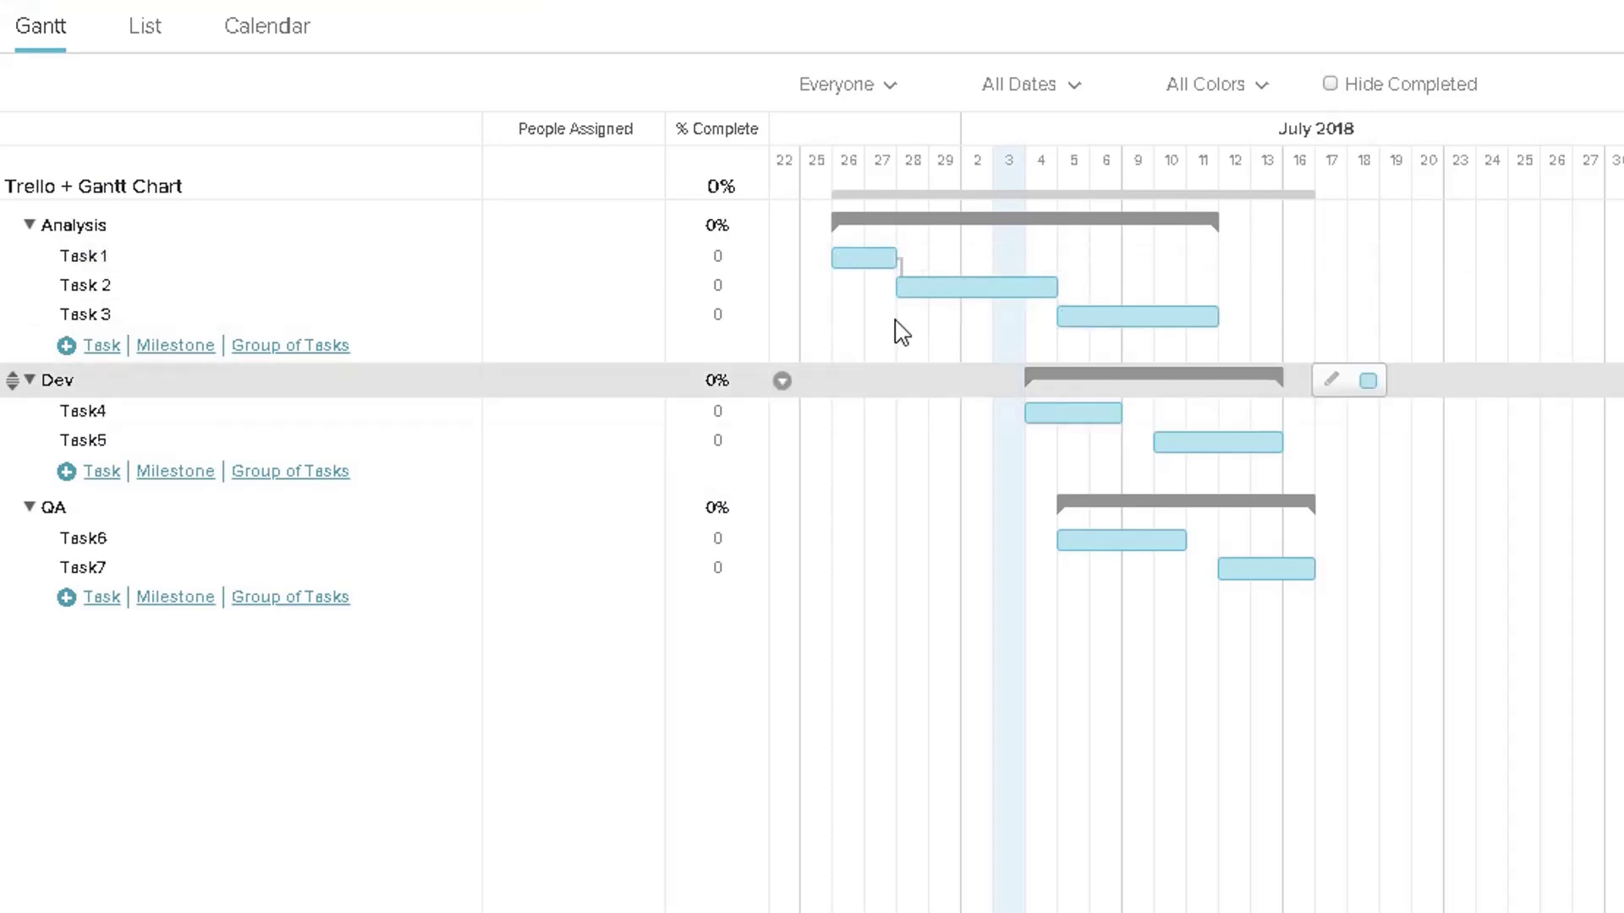
mouse_move(915, 284)
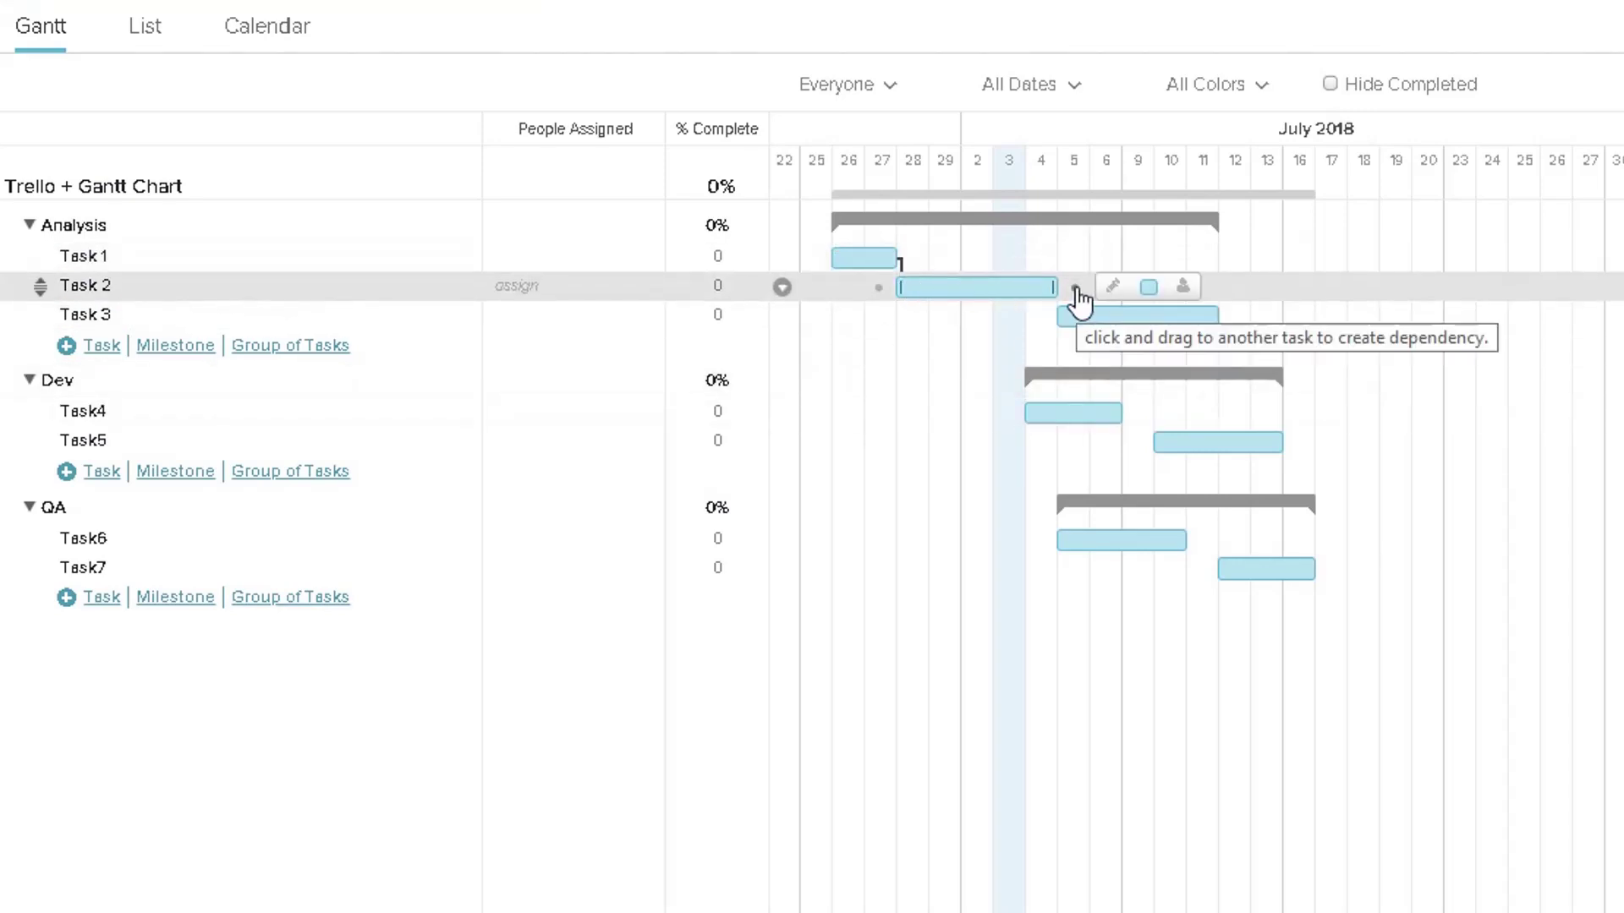
drag(1074, 287, 1065, 312)
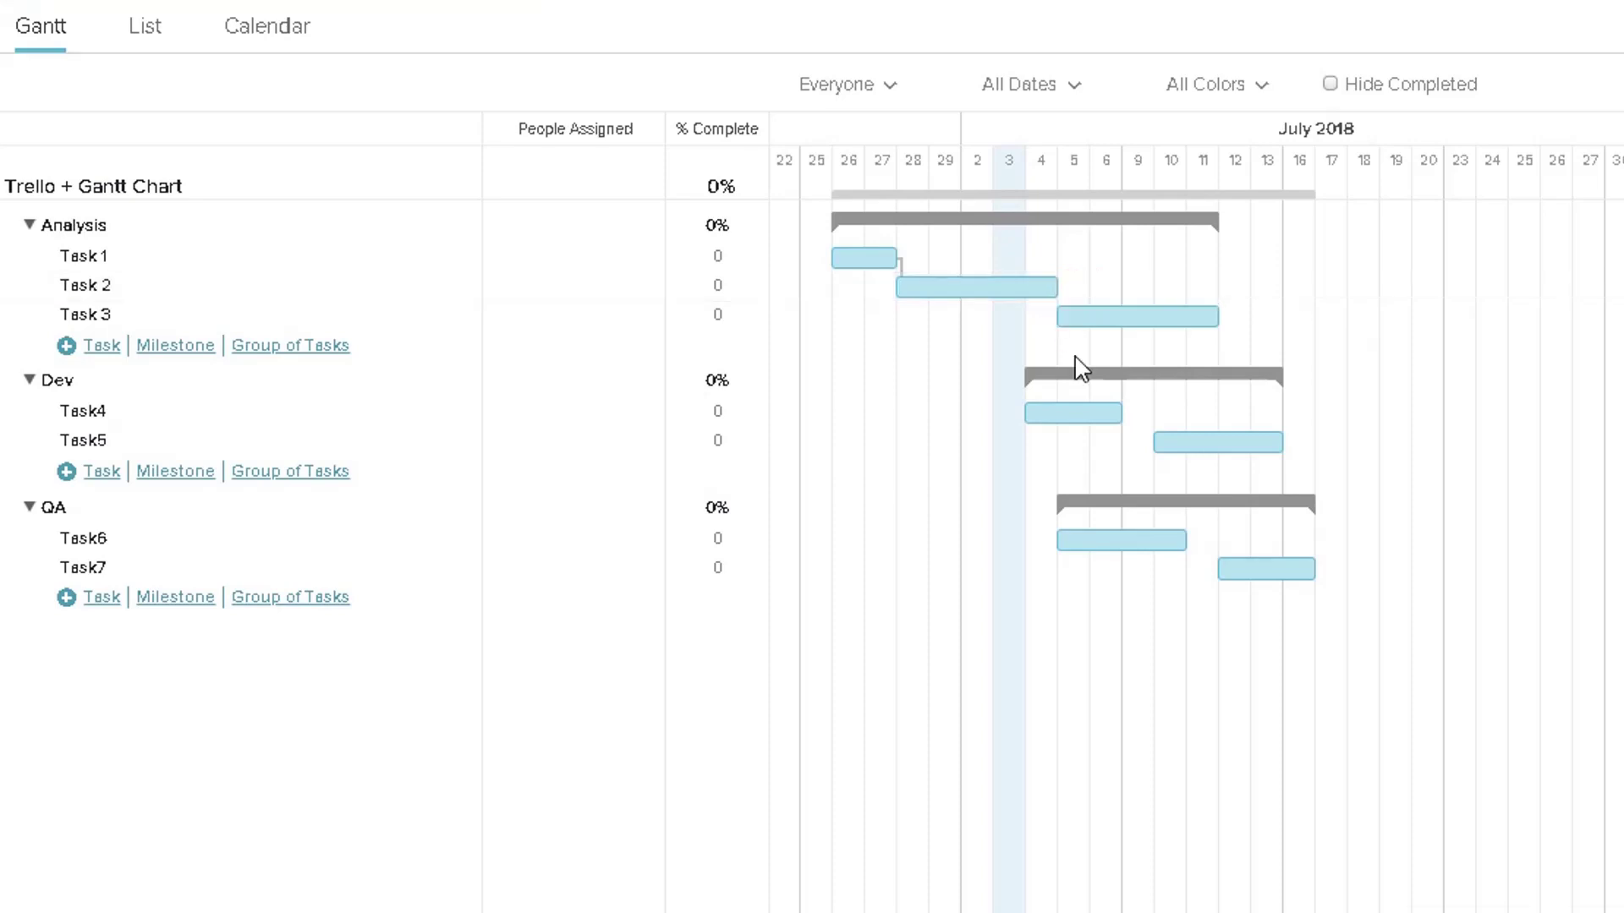
mouse_move(1291, 446)
mouse_move(1237, 330)
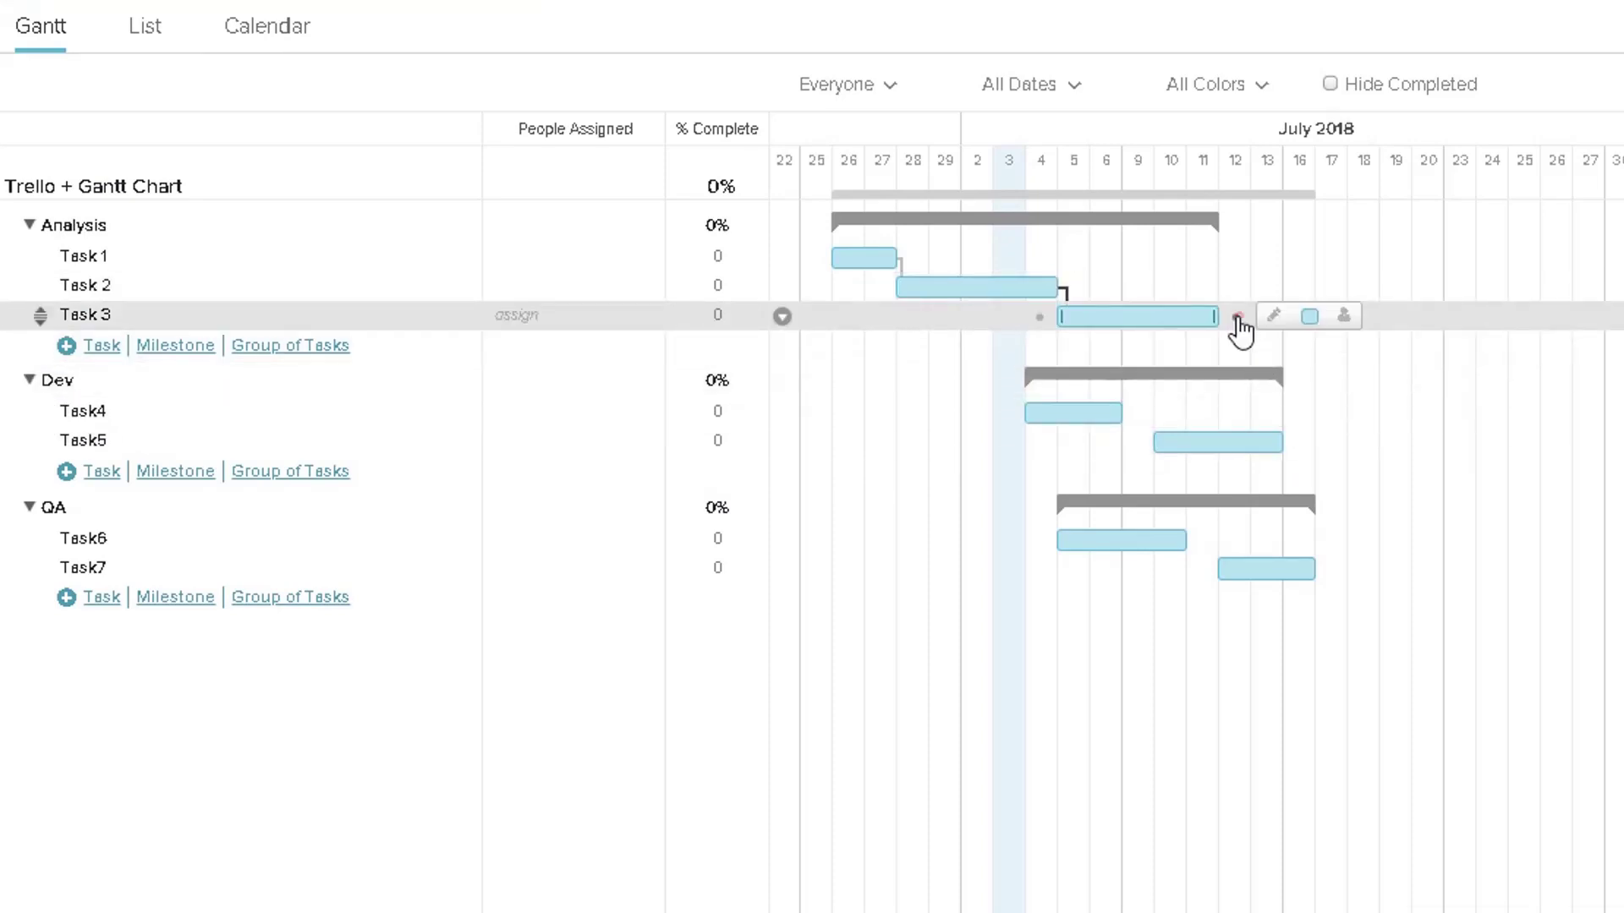
drag(1235, 318, 1040, 414)
Step: Chain Task5, Task6 and Task7 by dependencies and extend Task 1 to end on Jun 28
mouse_move(1185, 424)
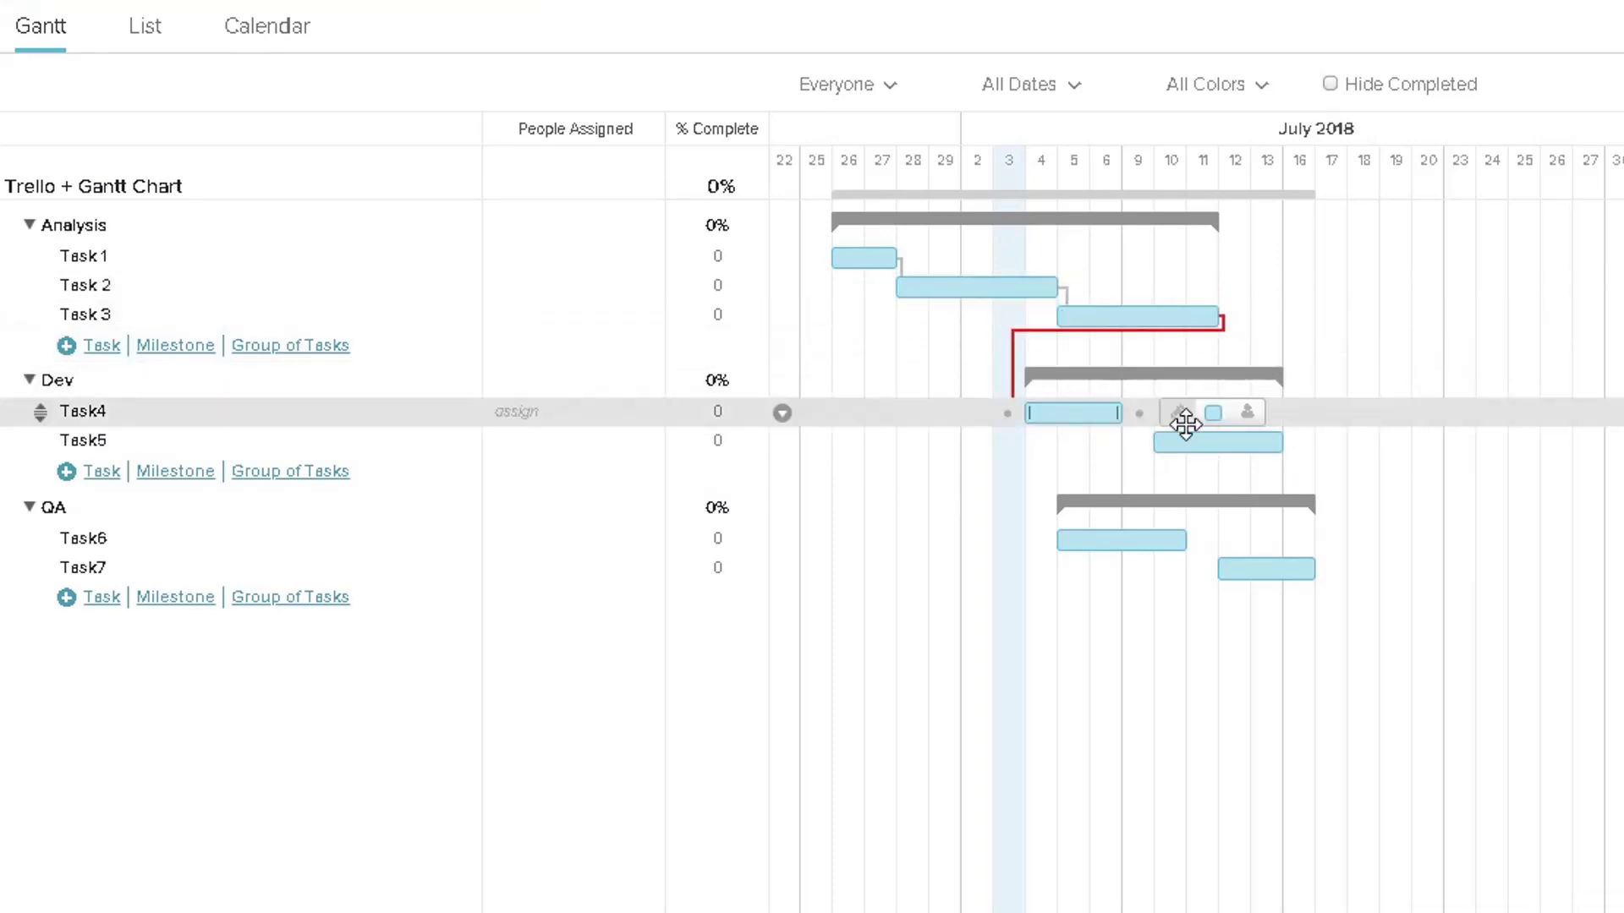
drag(1139, 413, 1157, 441)
mouse_move(1283, 442)
drag(1300, 443, 1069, 536)
mouse_move(1279, 537)
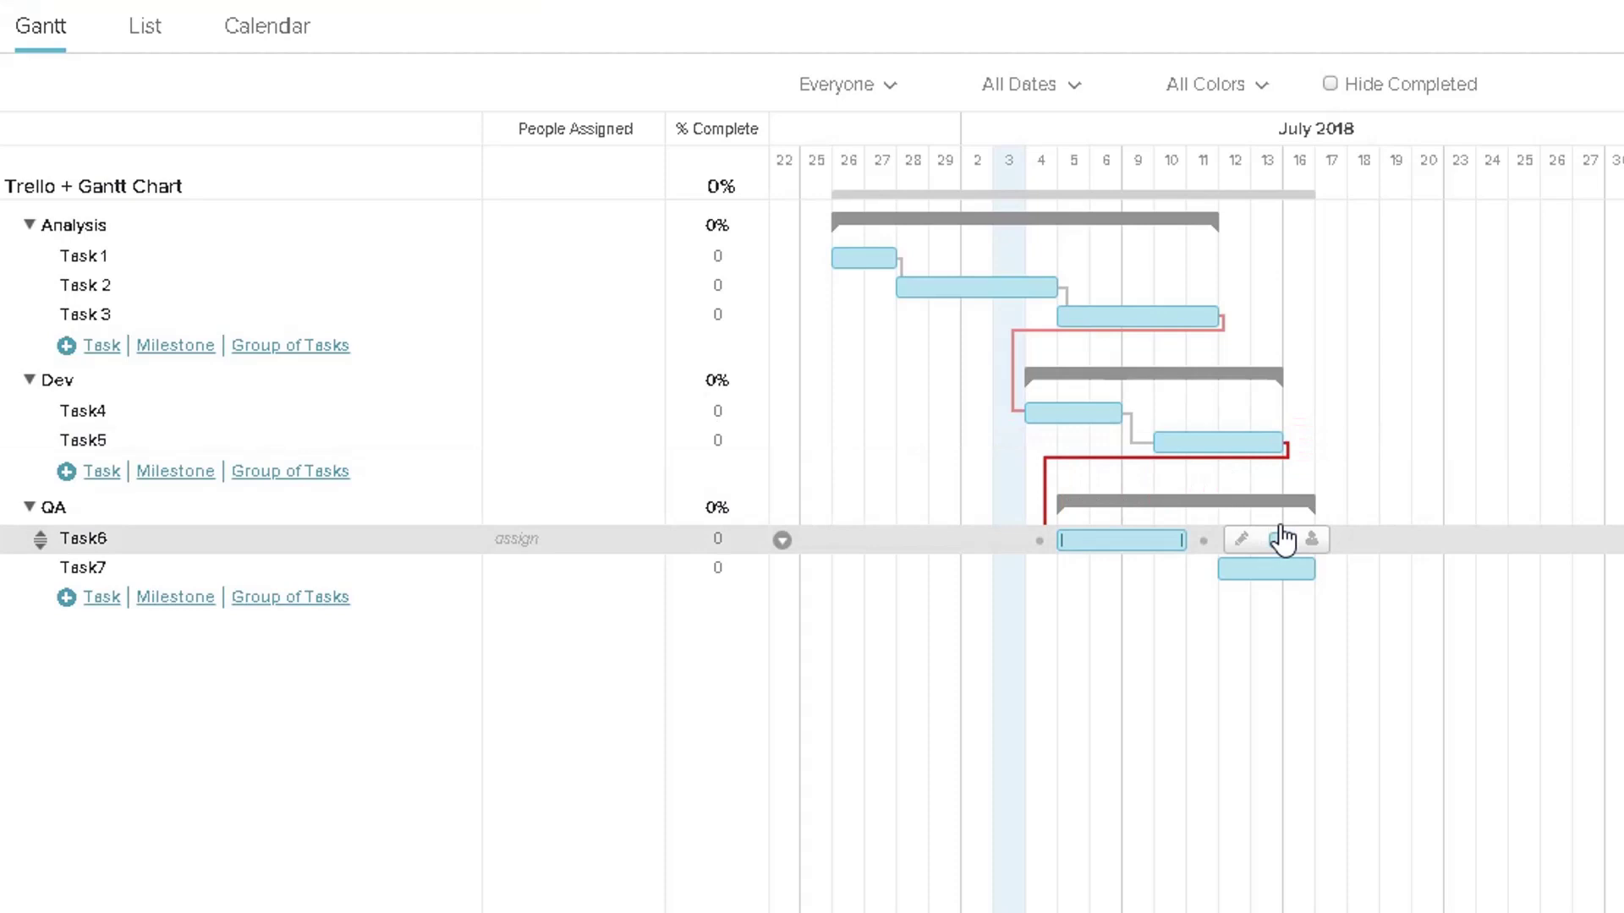
drag(1202, 546, 1229, 562)
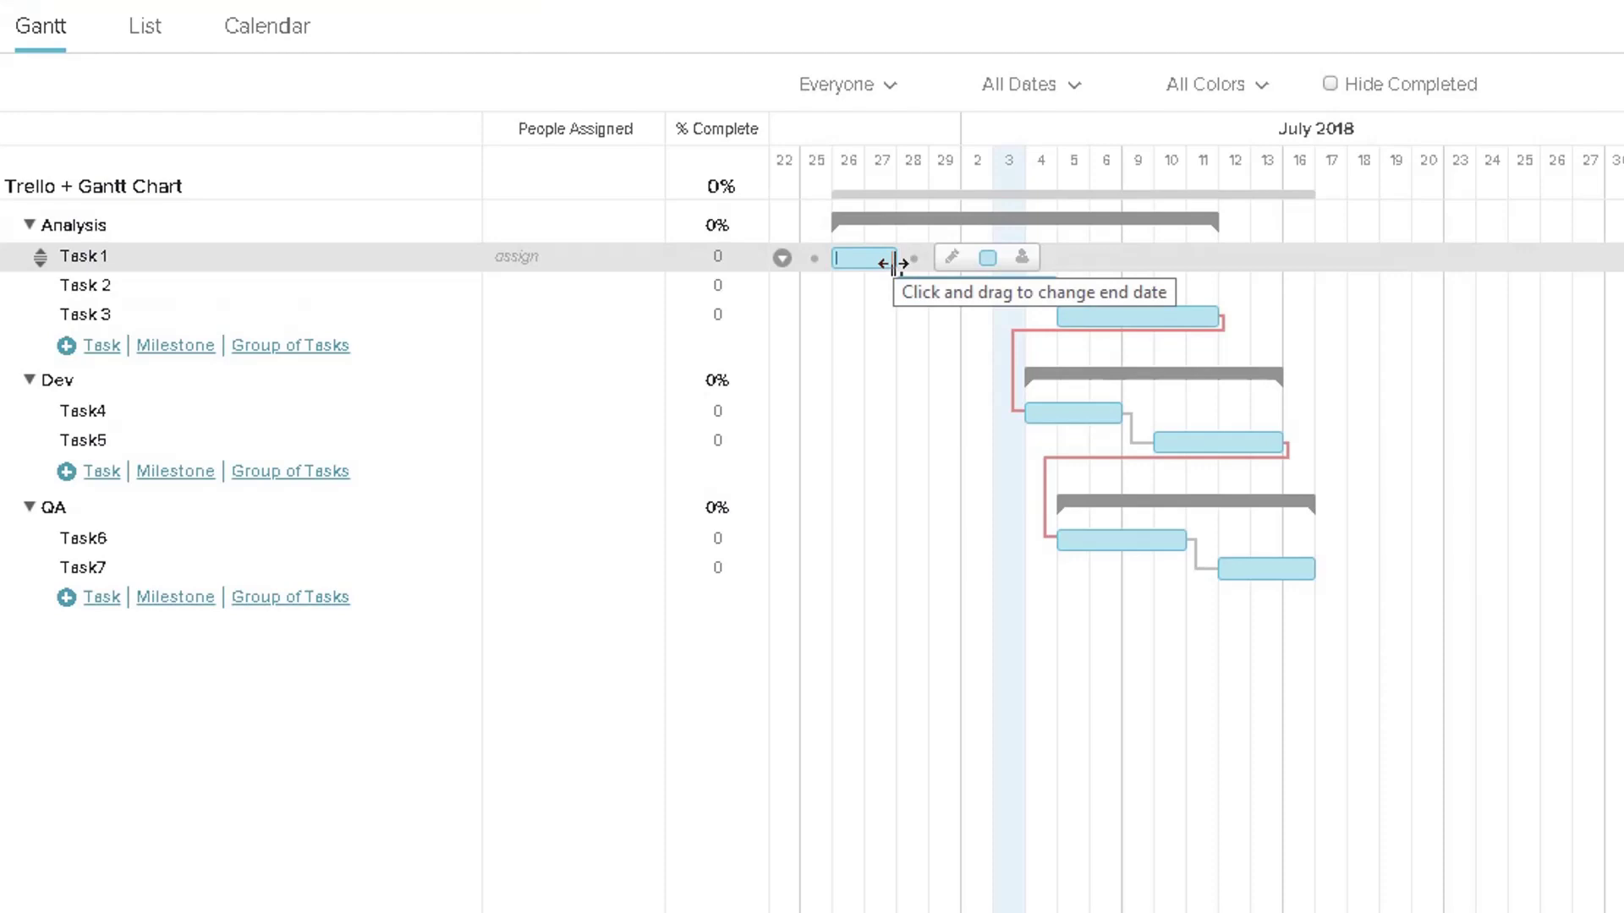
drag(898, 263, 916, 260)
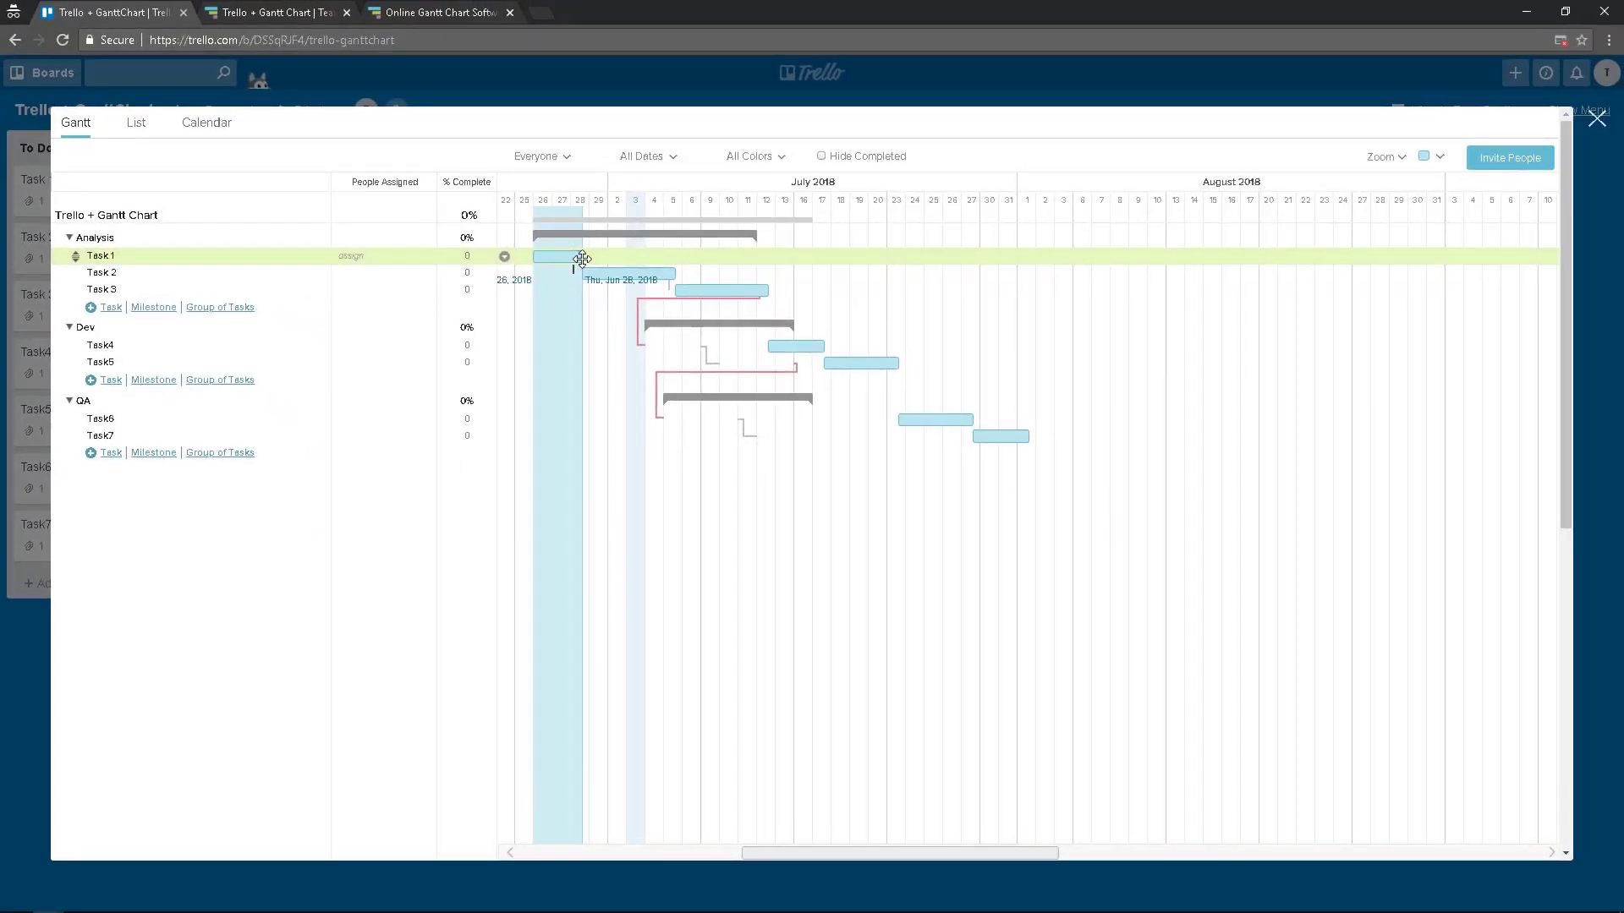
drag(582, 258, 583, 258)
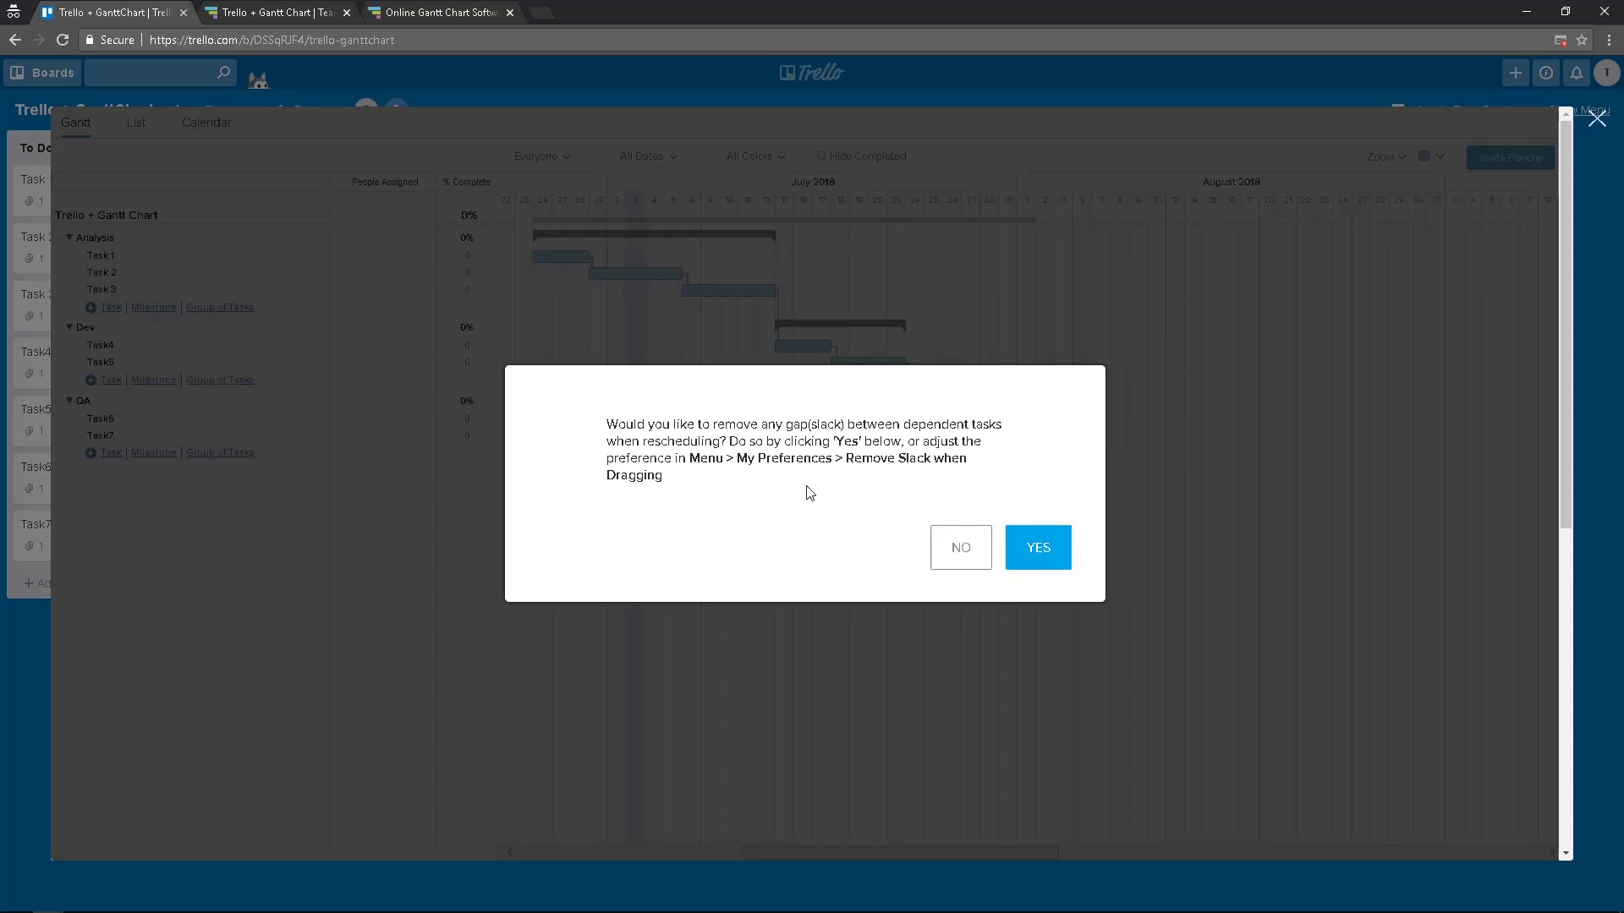
Step: Remove slack, then shorten Tasks 1, 3, 4, 5, 6 to end Jun 27, Jul 4, 6, 10, 12
click(1063, 561)
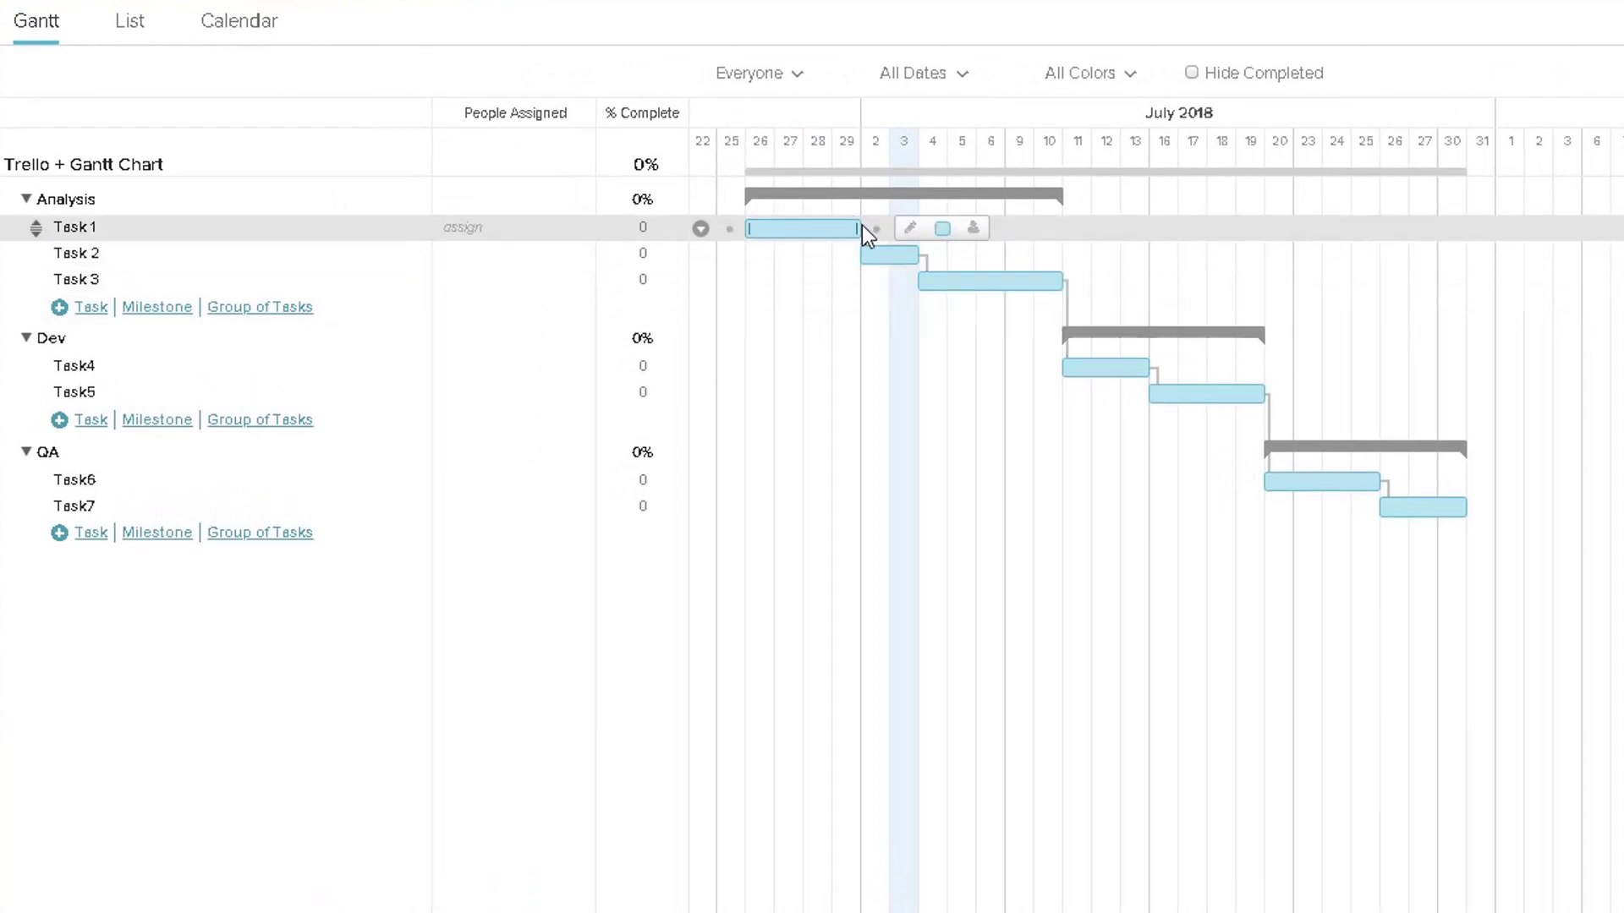
drag(860, 225, 804, 225)
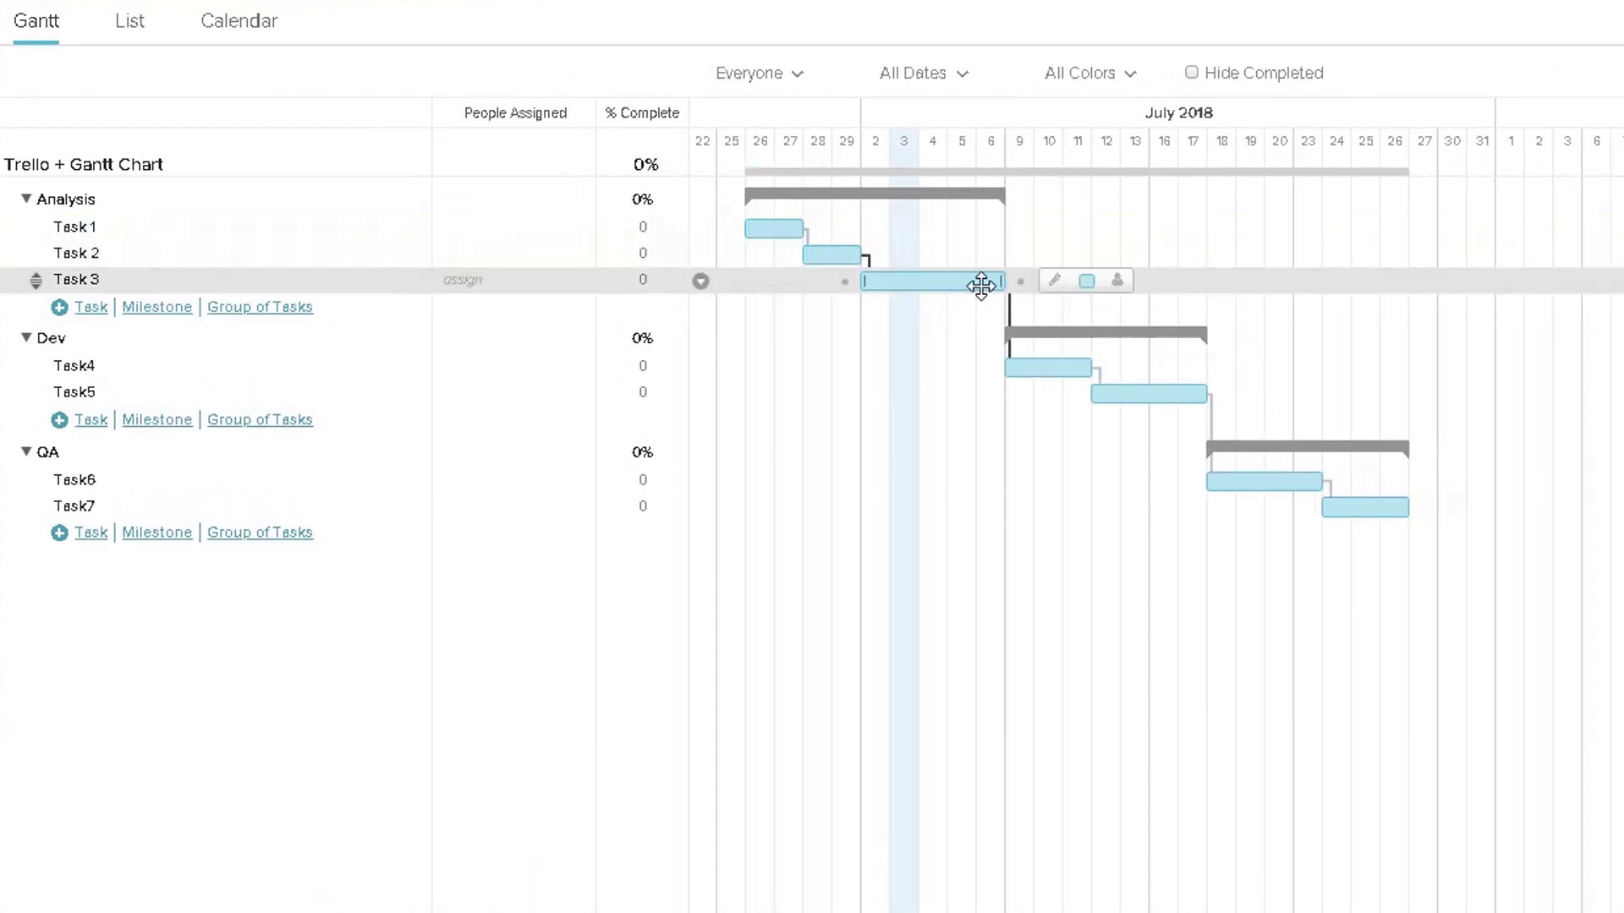
drag(1005, 283, 933, 282)
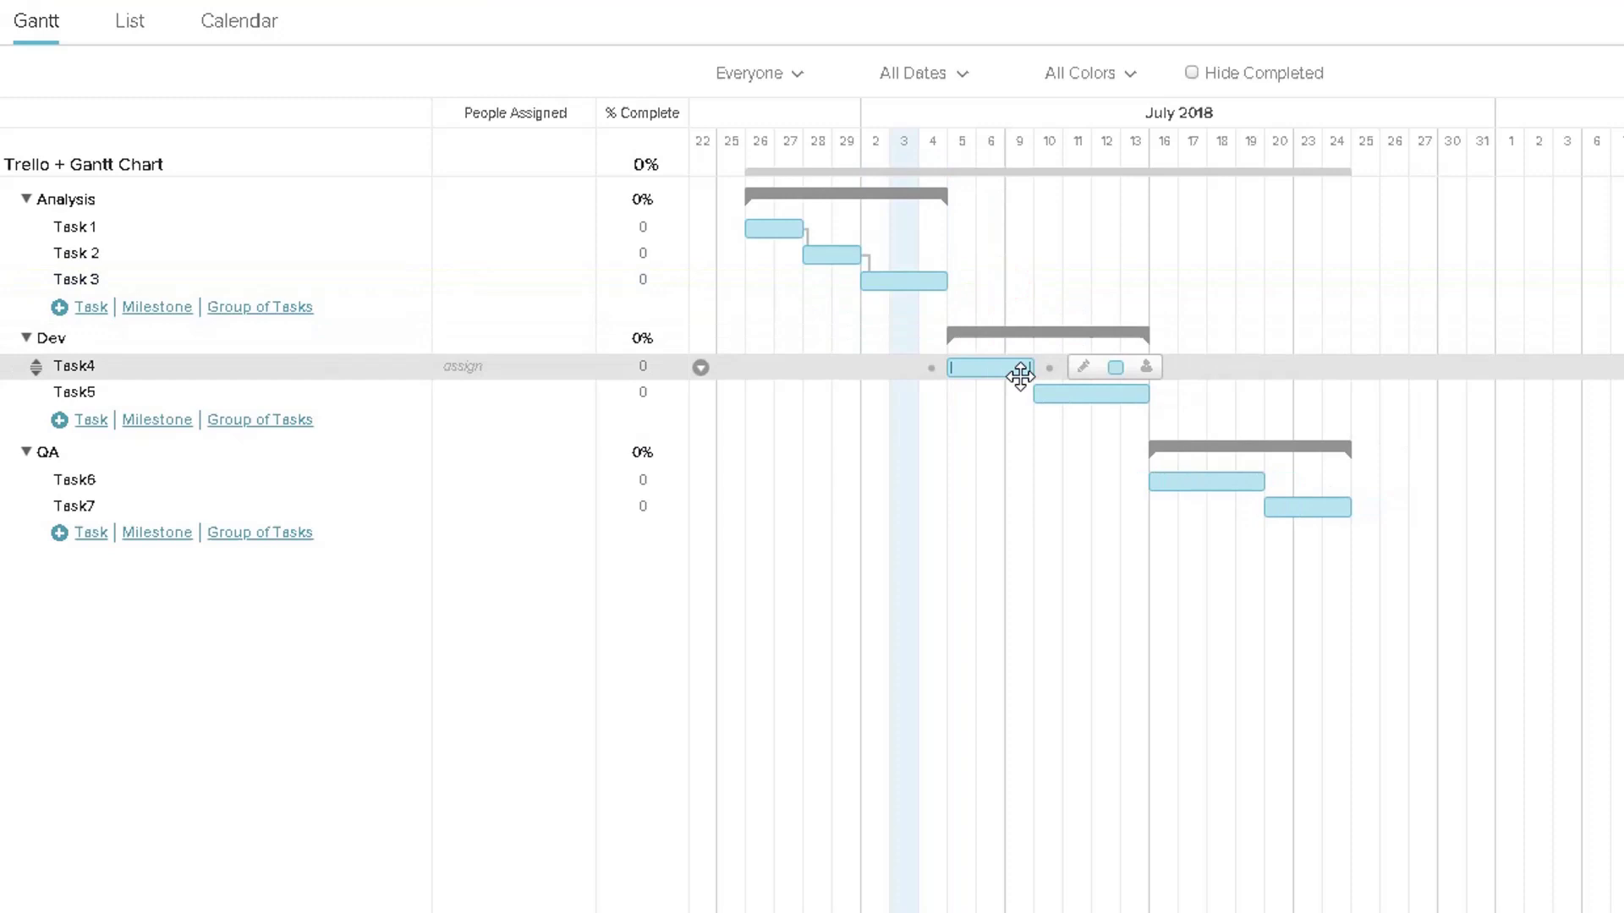
mouse_move(1033, 369)
mouse_down()
mouse_move(993, 362)
mouse_move(1006, 368)
mouse_up()
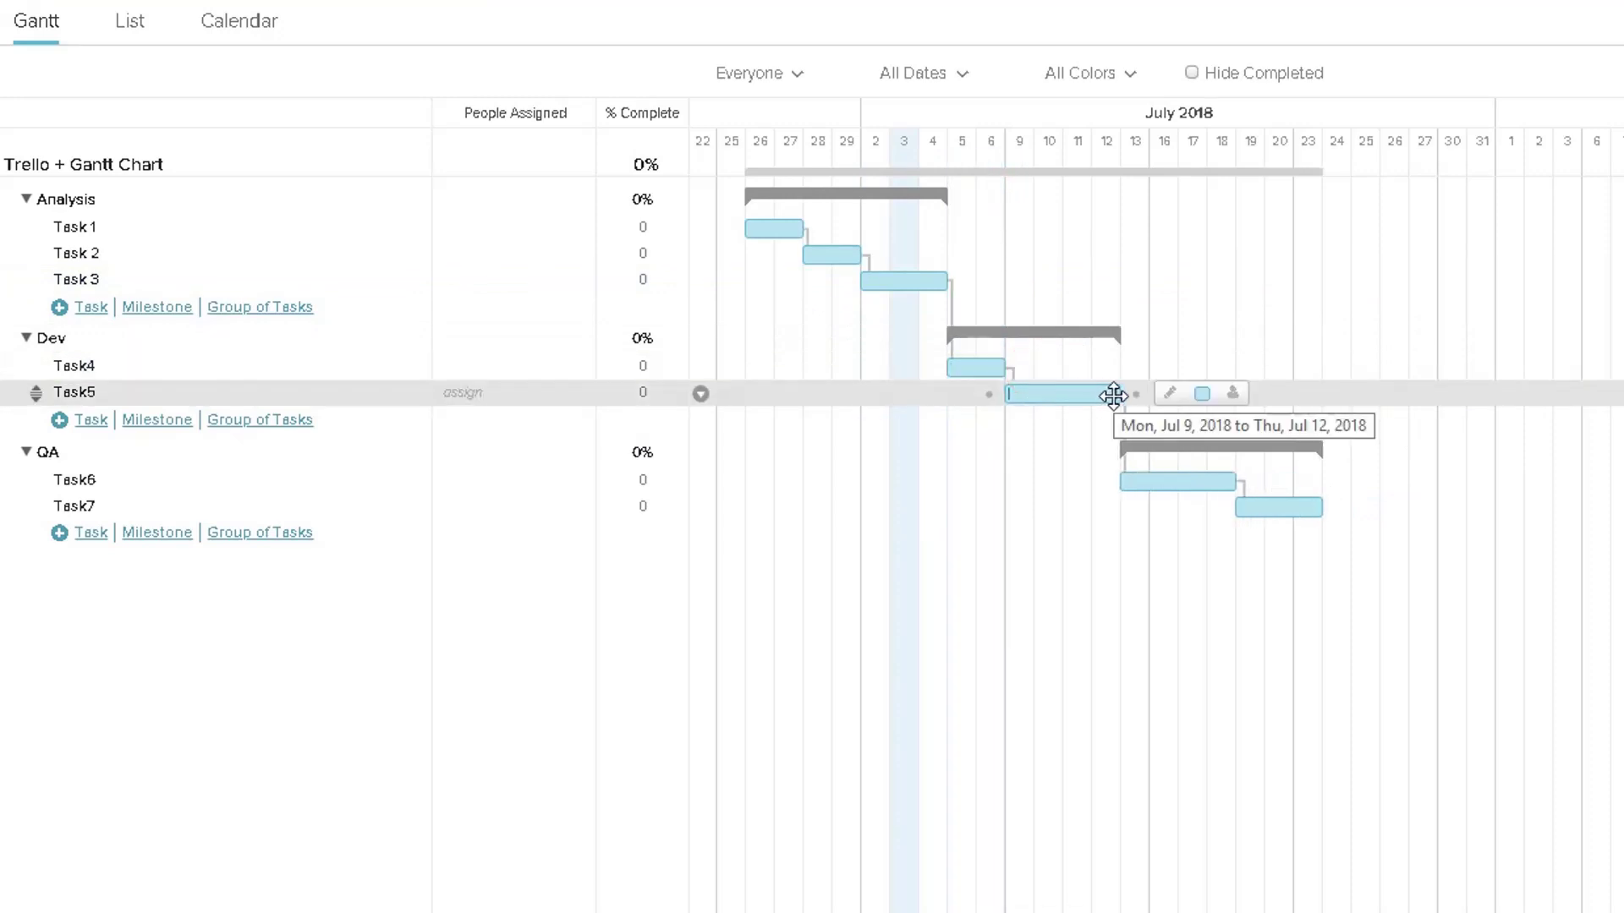
drag(1122, 397, 1063, 393)
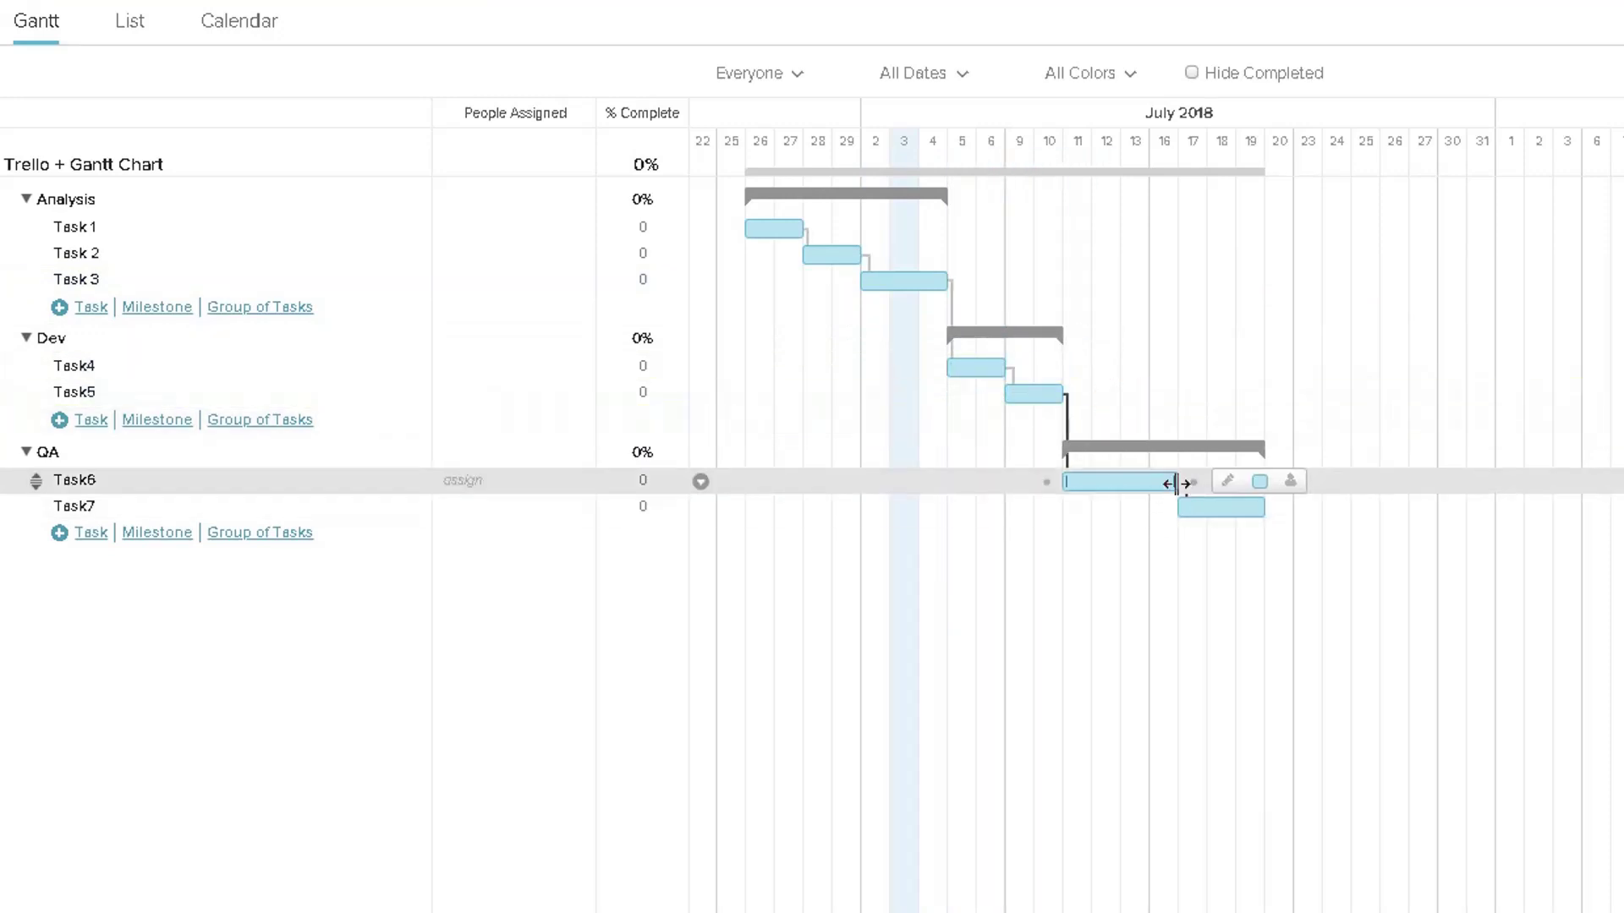
drag(1176, 481, 1121, 482)
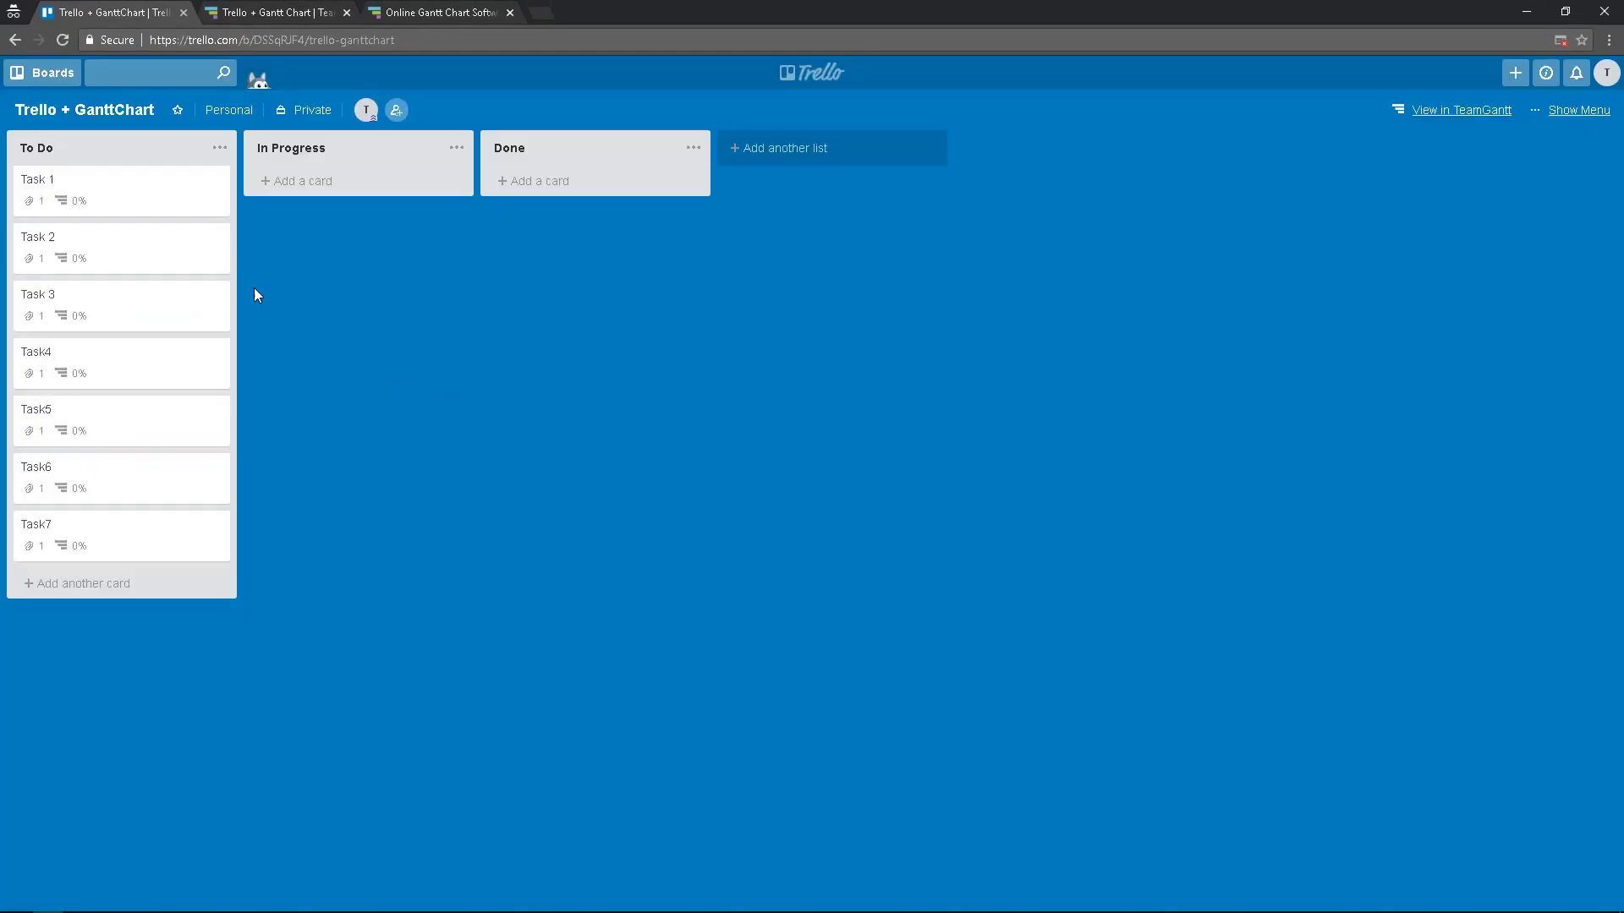
Step: Set Task 1's progress to 20%
click(116, 193)
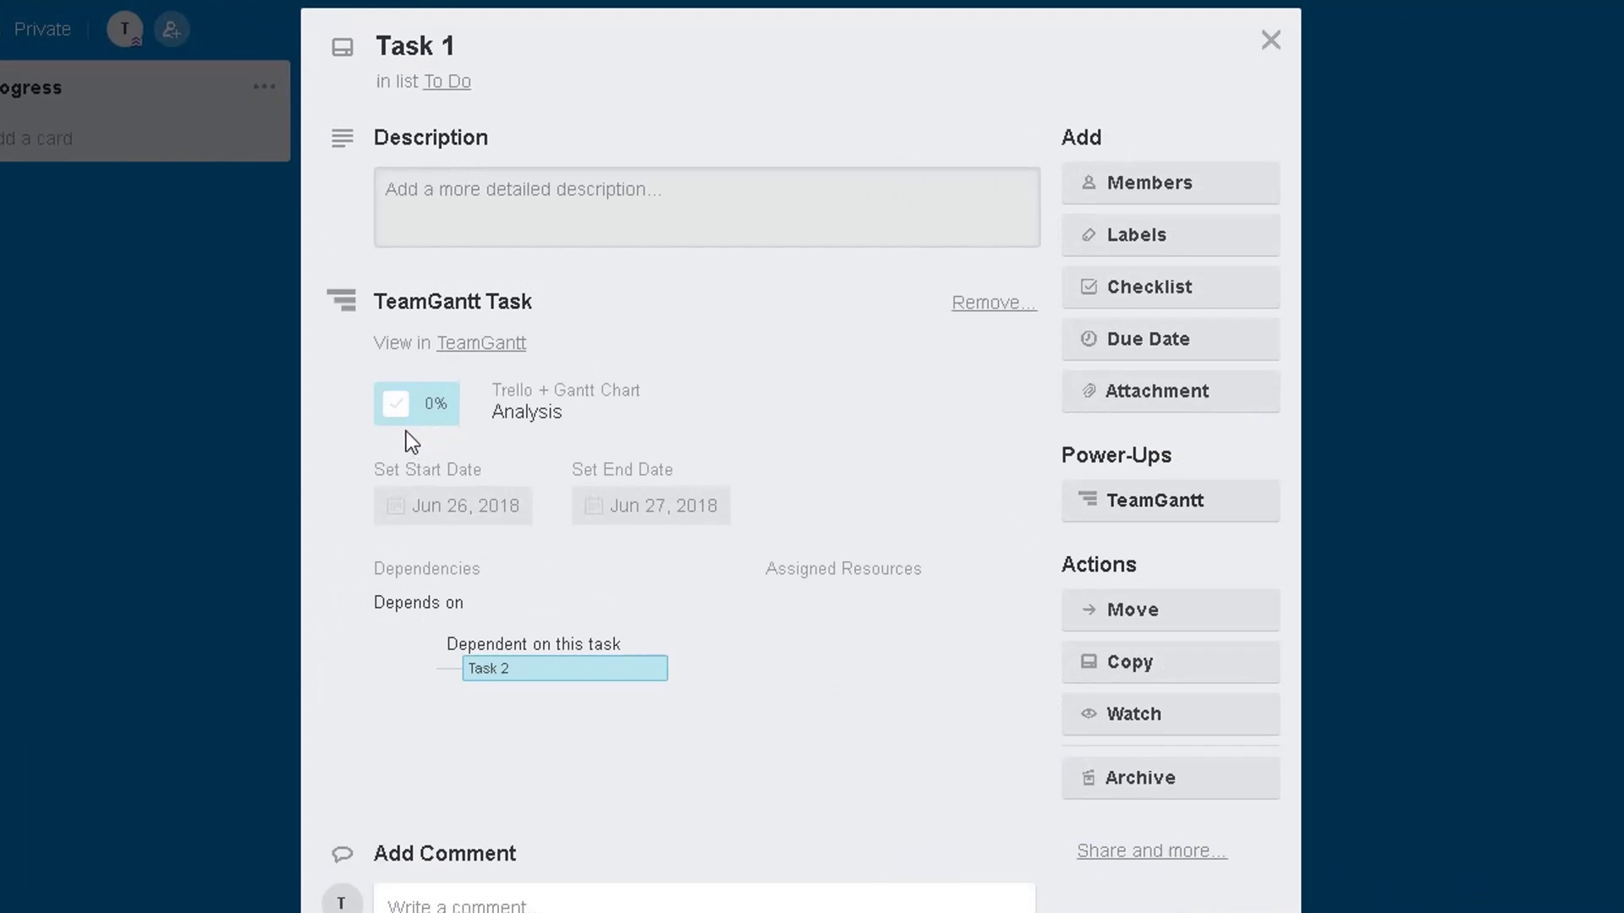
click(428, 406)
text(20)
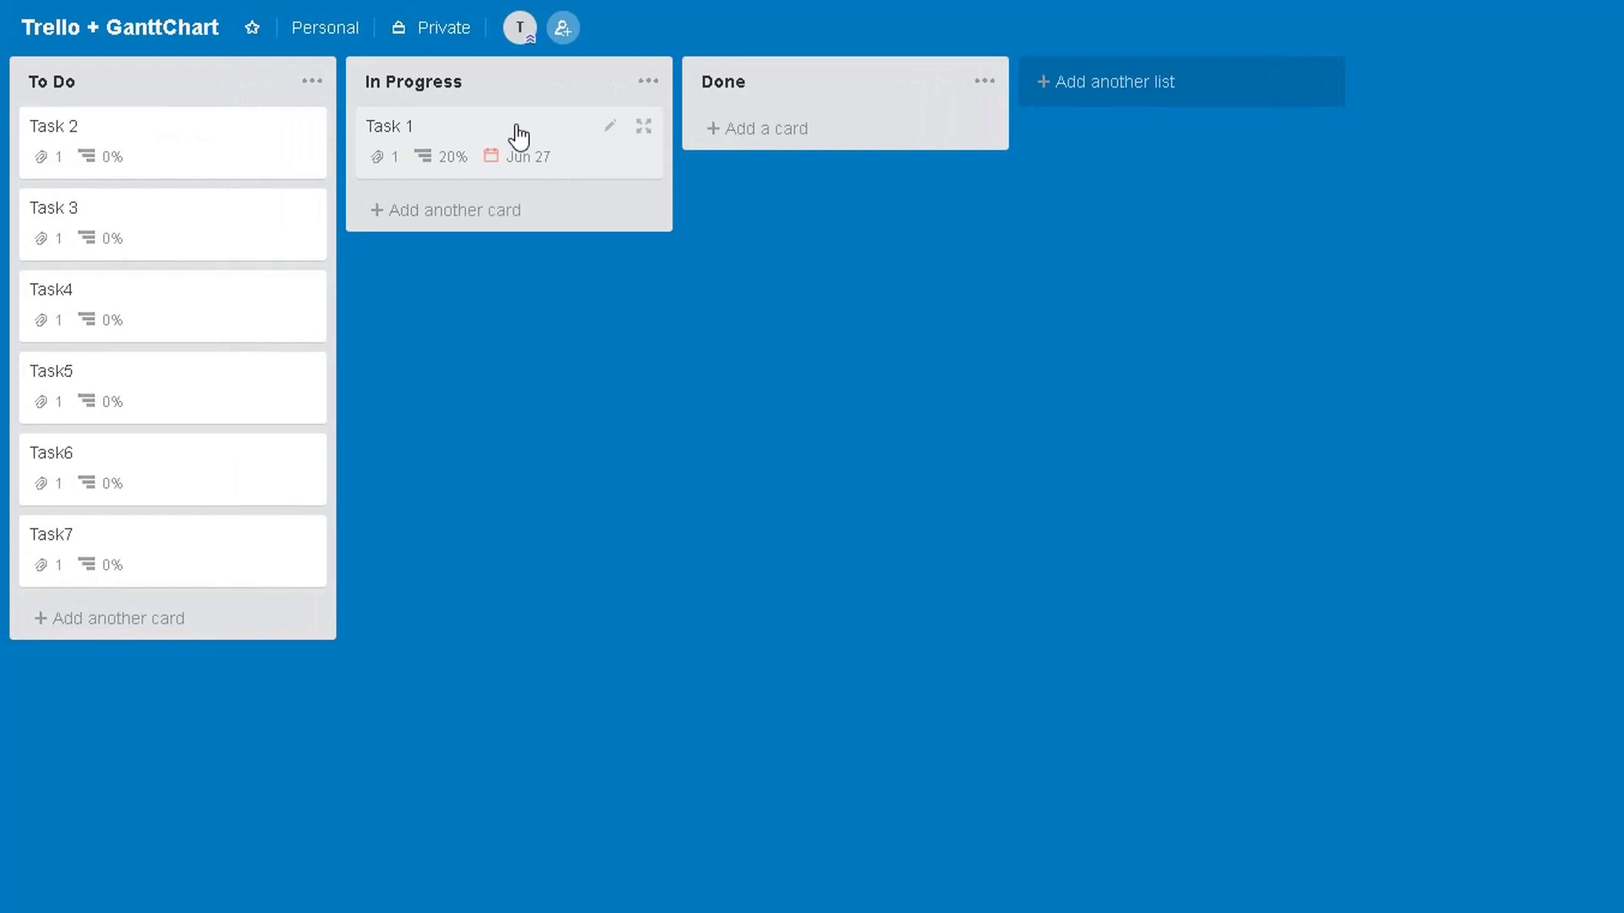
Step: Move Task 2 and Task 3 into In Progress and mark Task 2 100% complete
drag(134, 132, 490, 232)
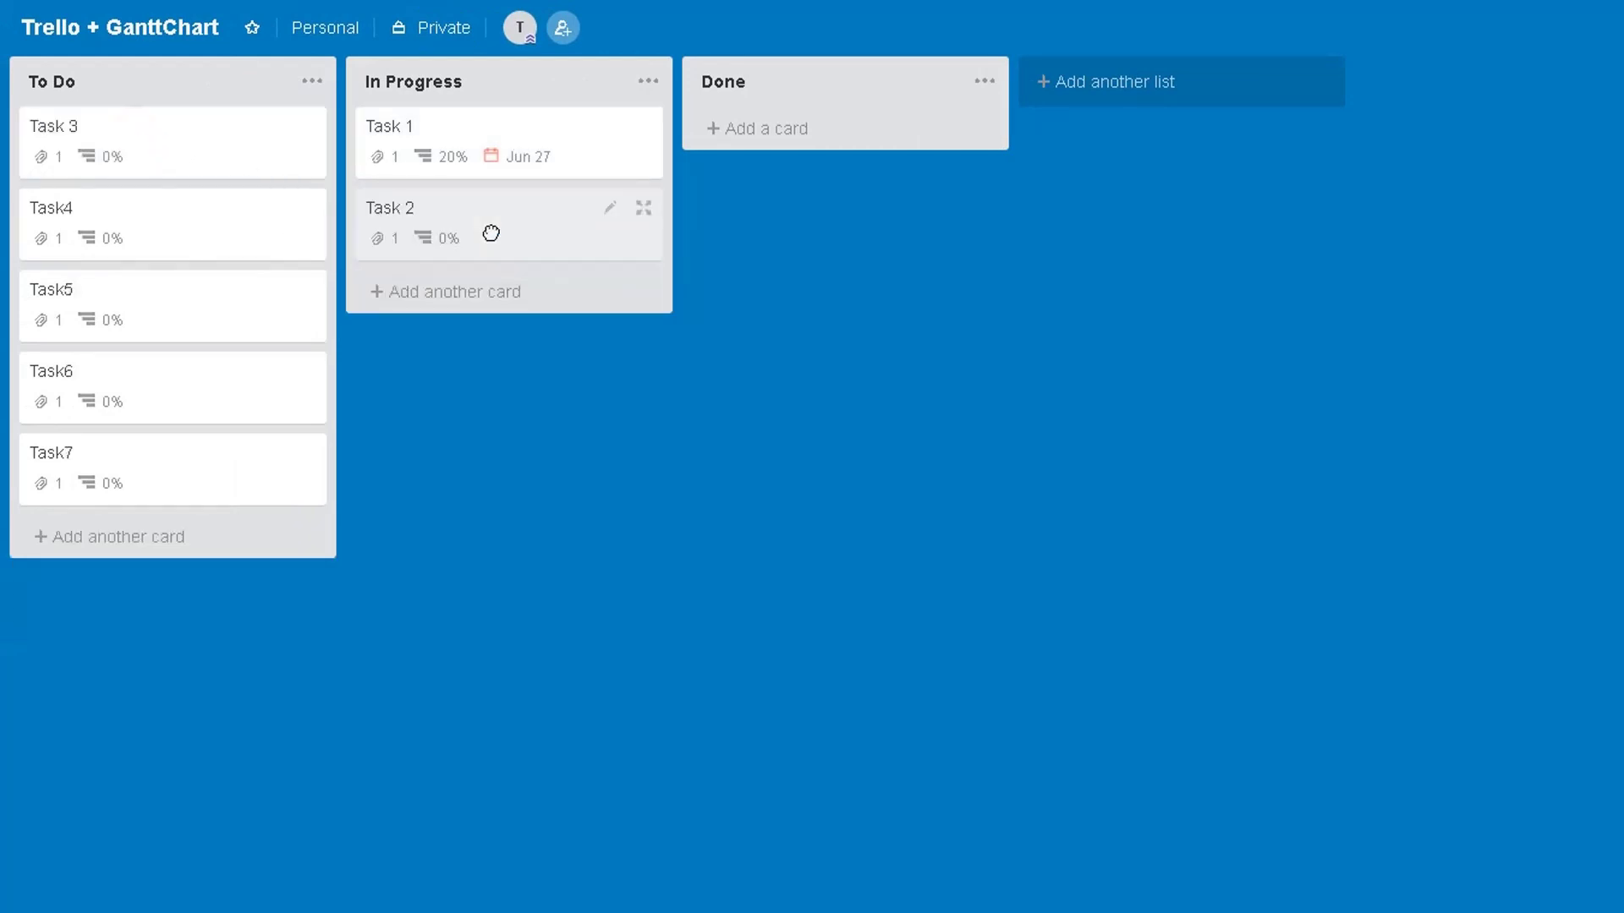
drag(178, 152, 516, 304)
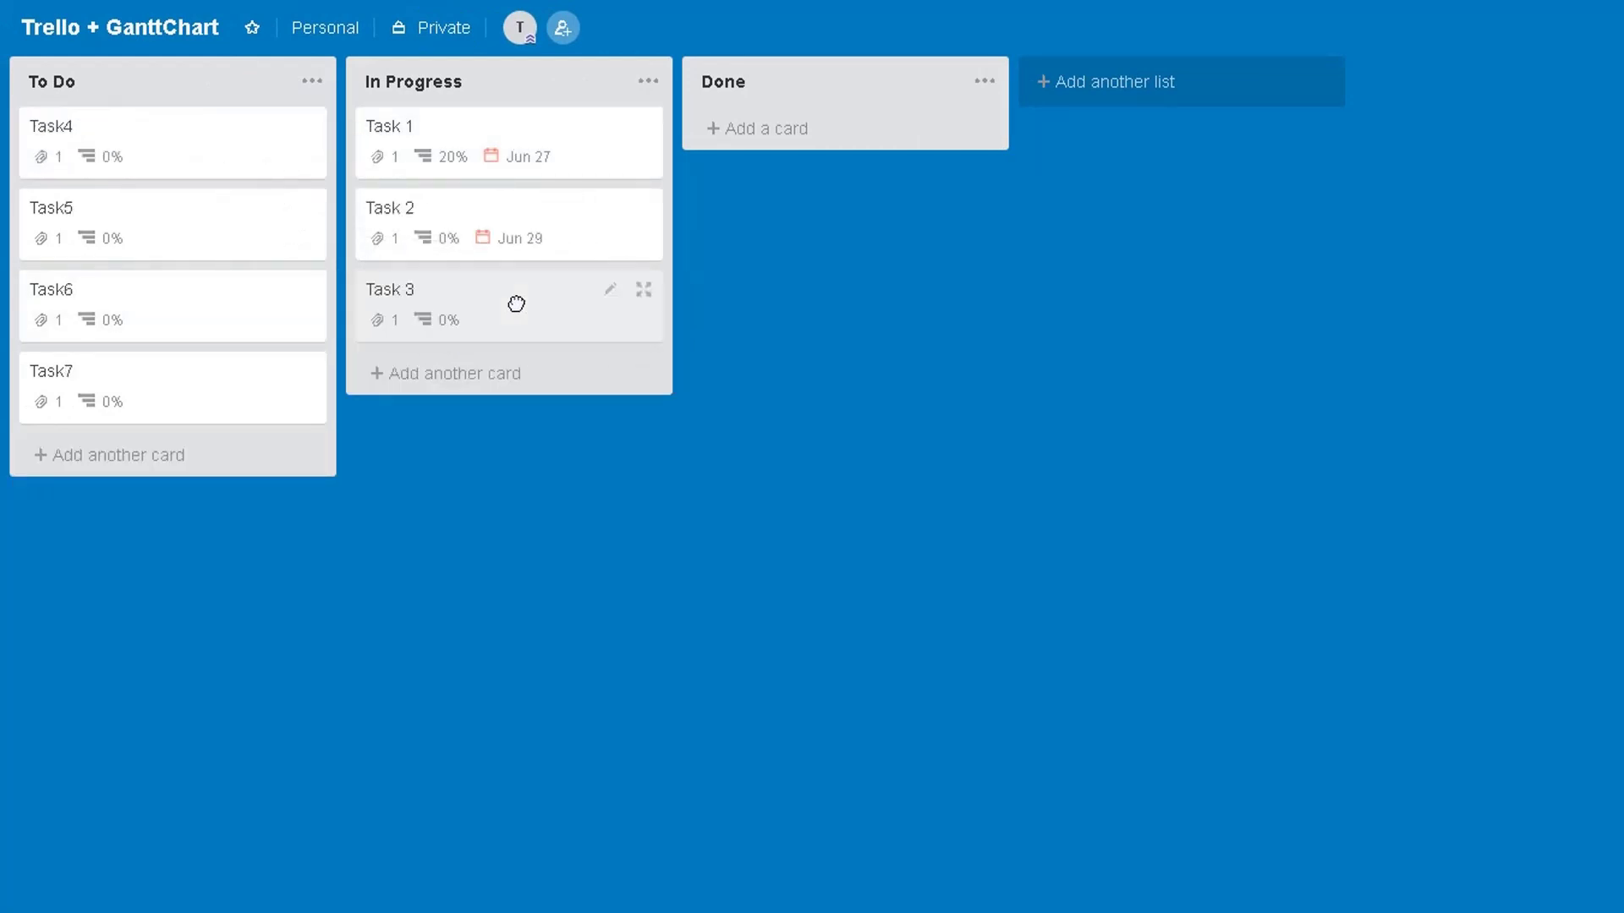
click(417, 218)
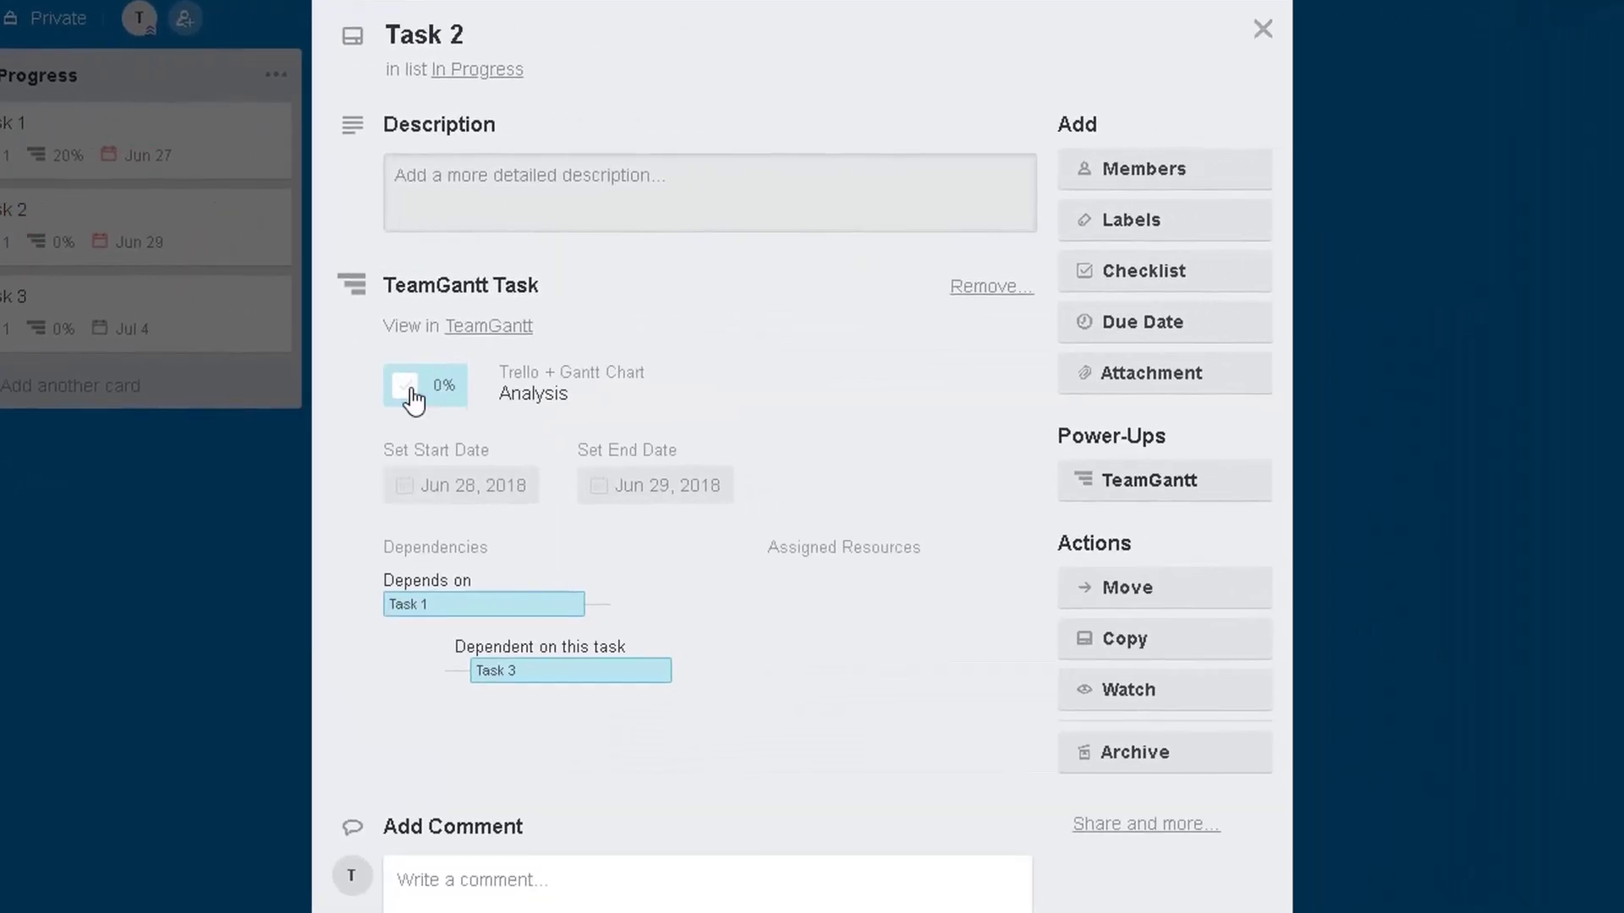
click(407, 389)
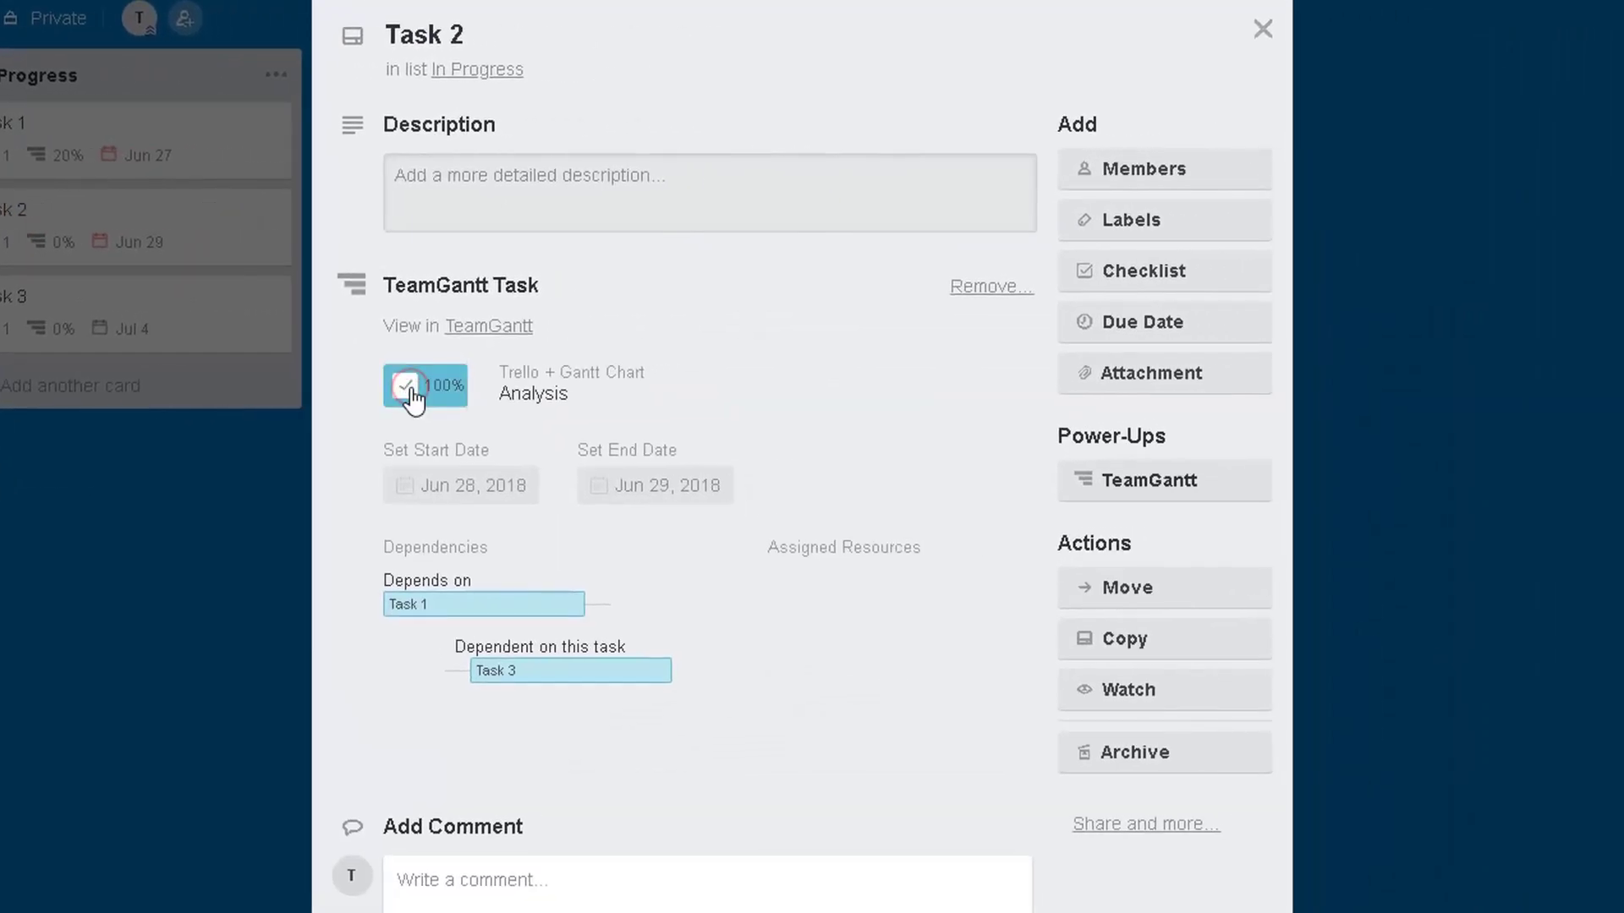
click(1263, 32)
Step: Set Task 3's % Complete to 70 in the Gantt chart
click(1454, 108)
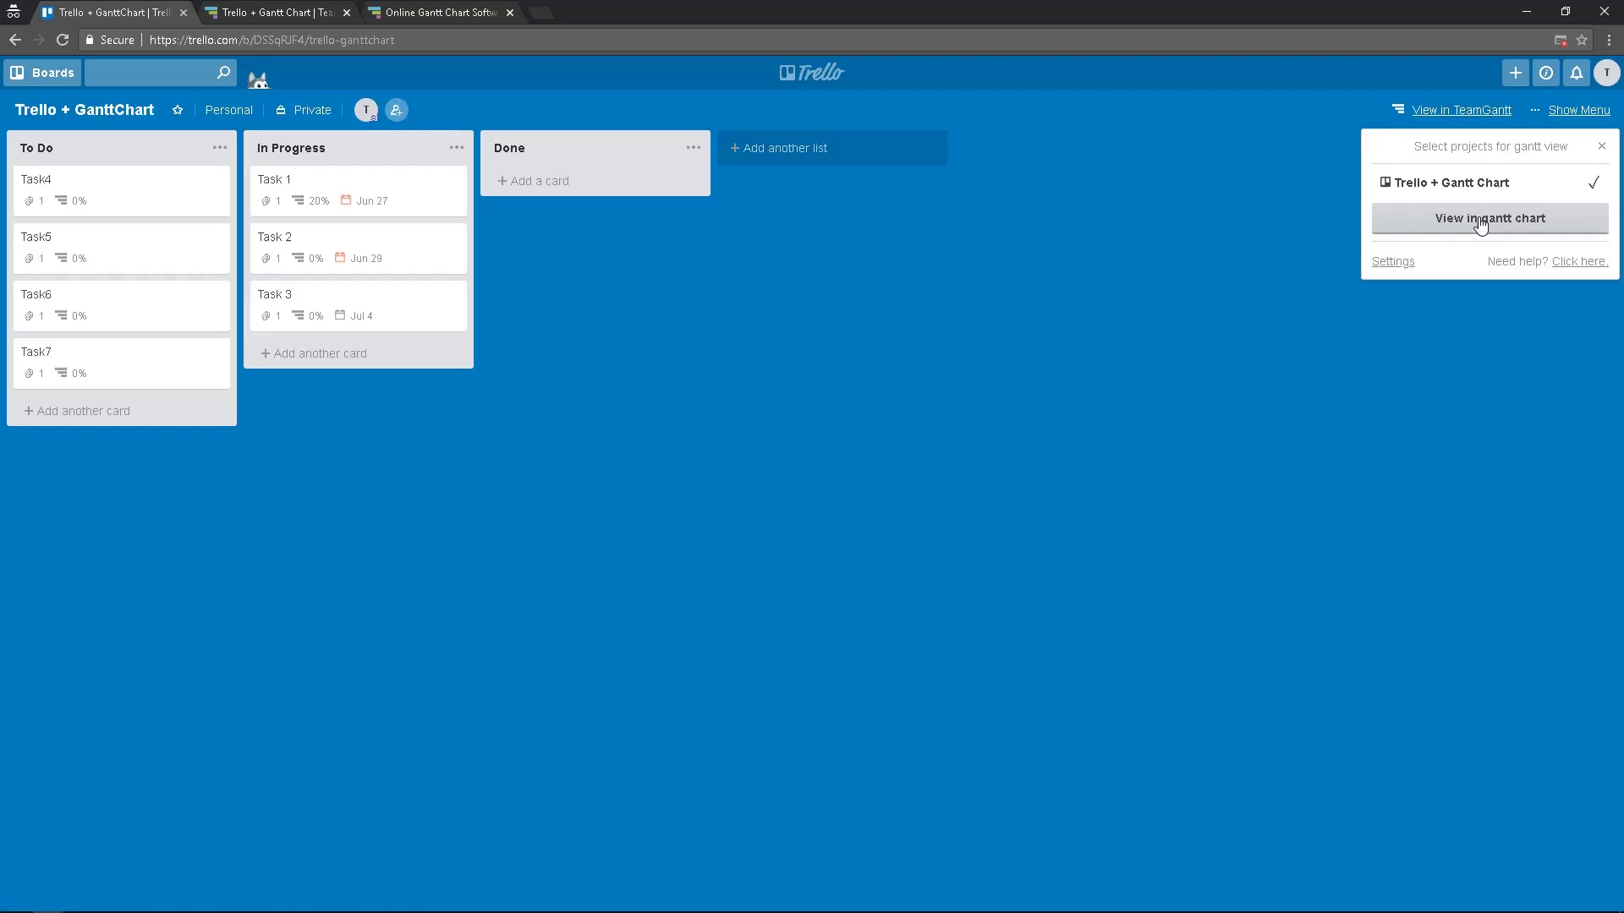
click(1480, 221)
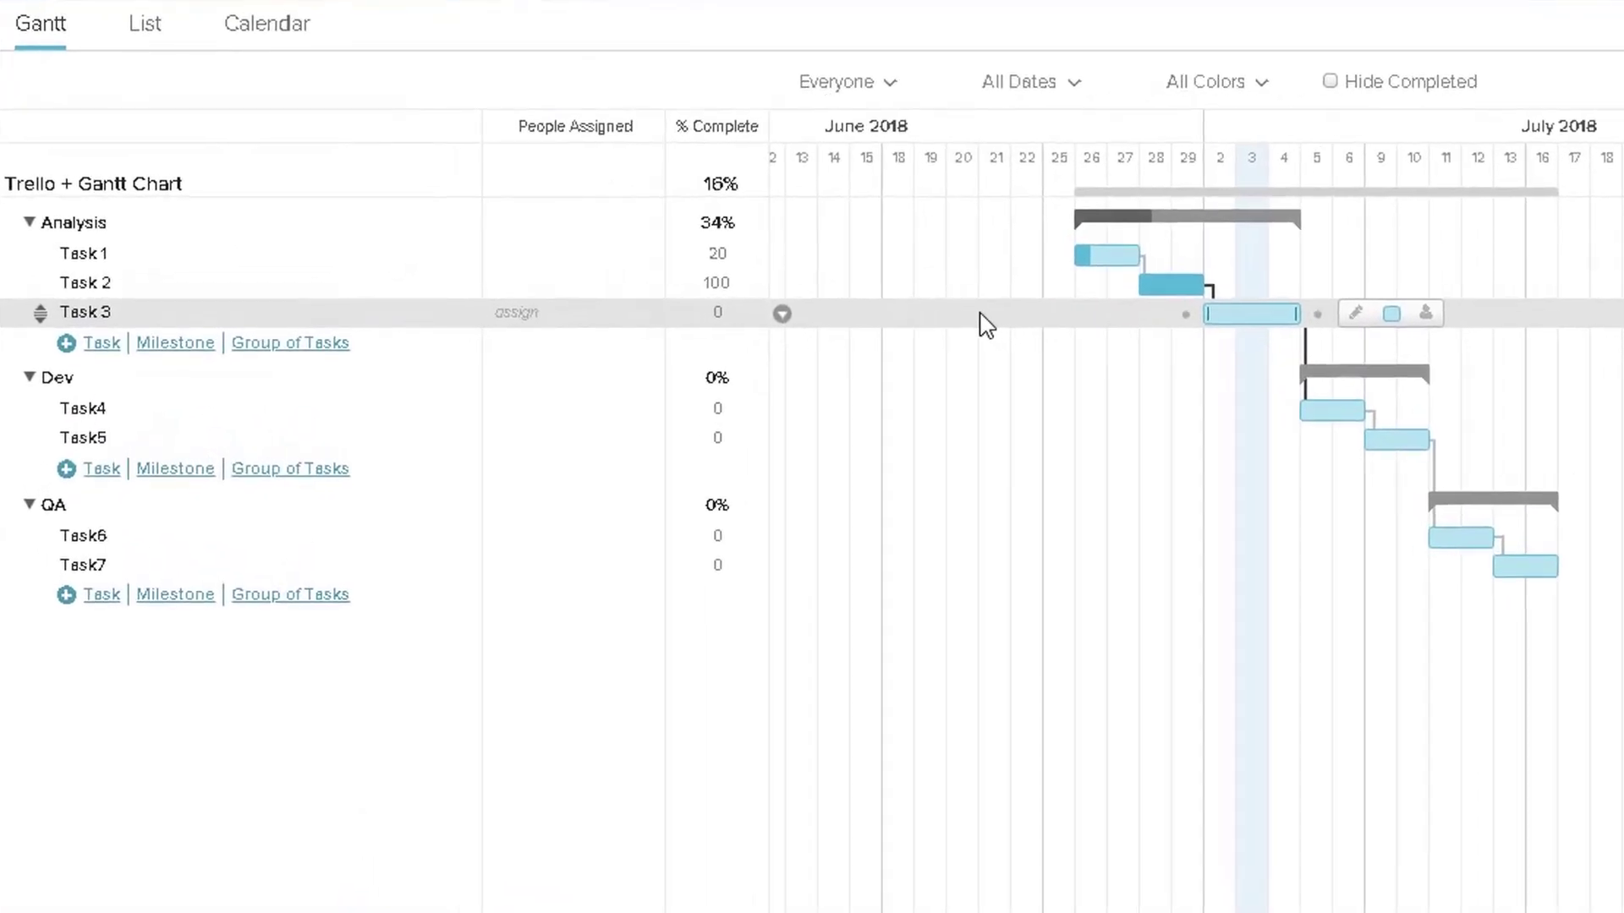
click(716, 312)
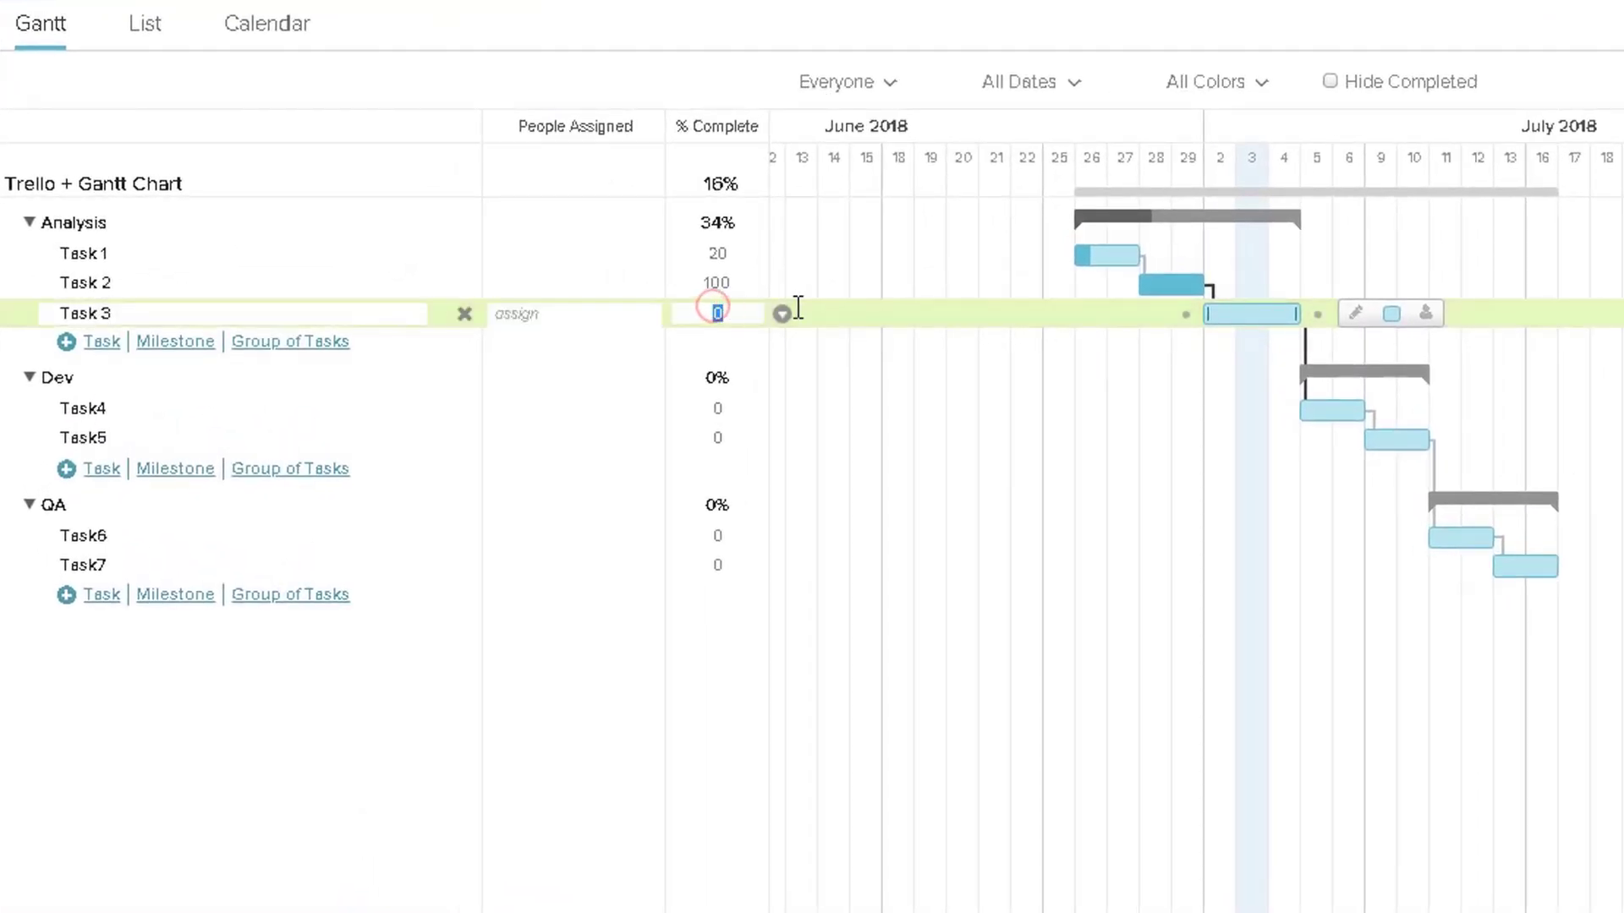
text(70)
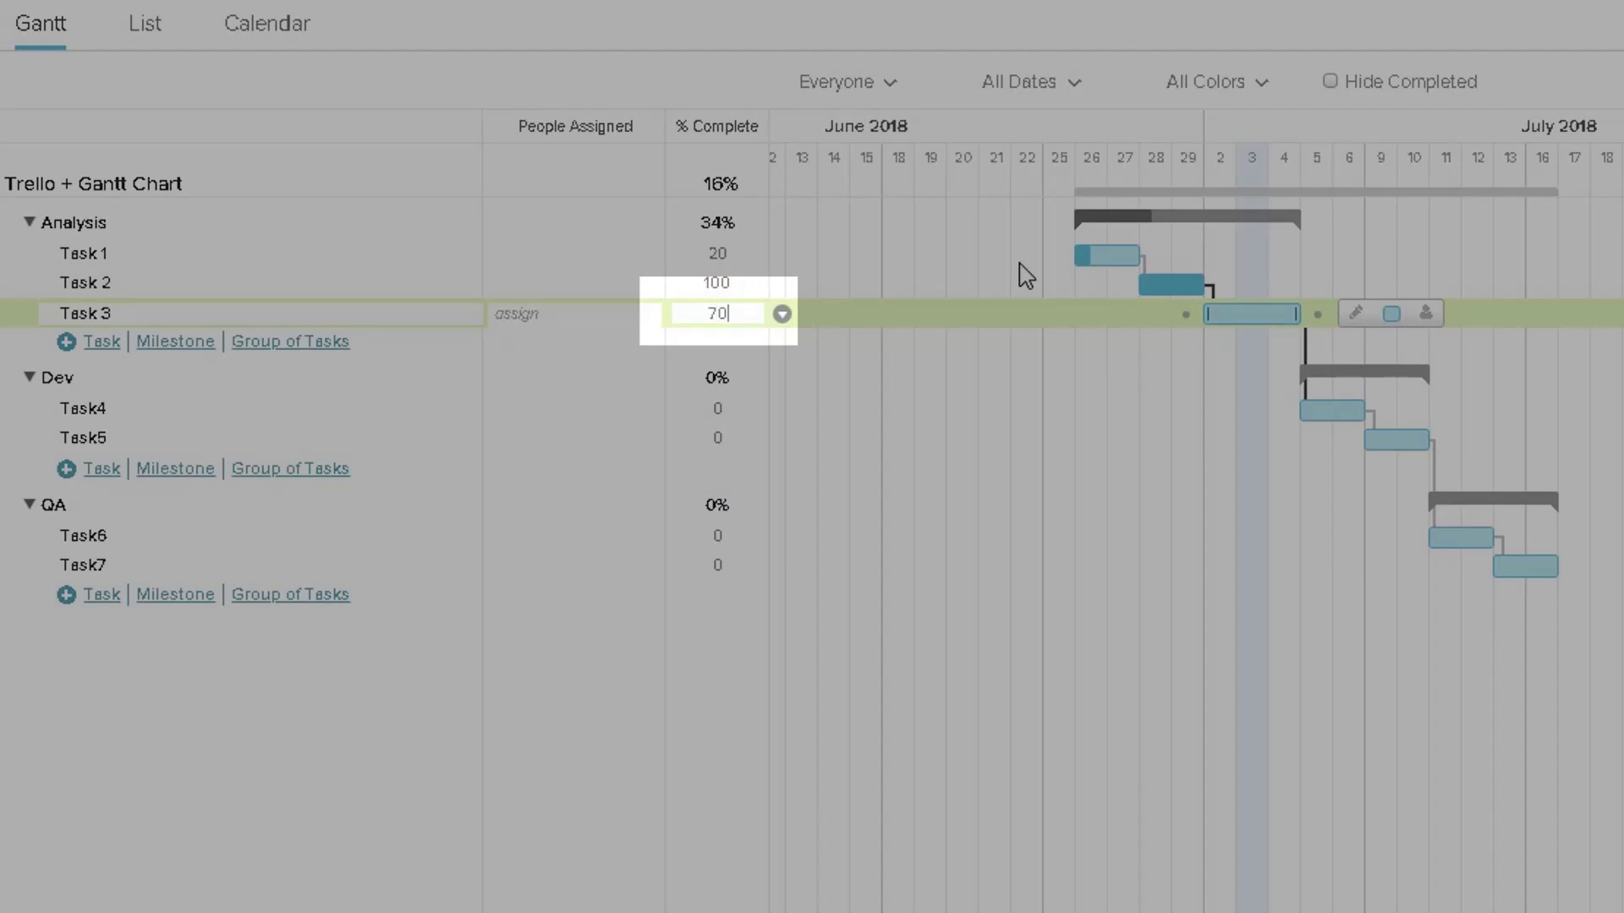
key(Return)
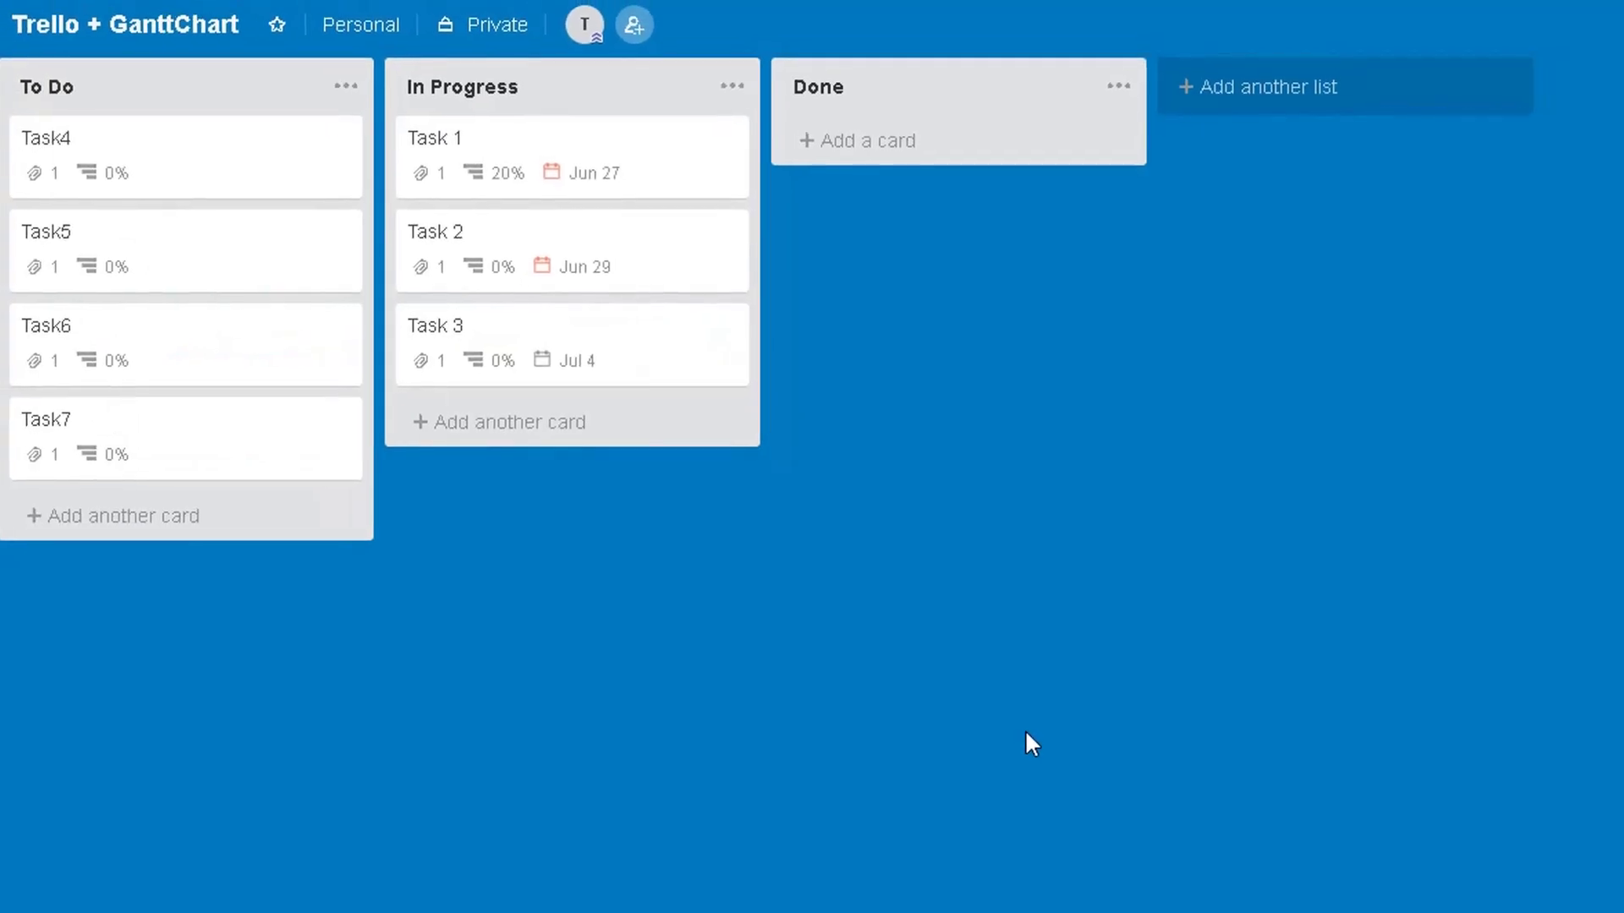